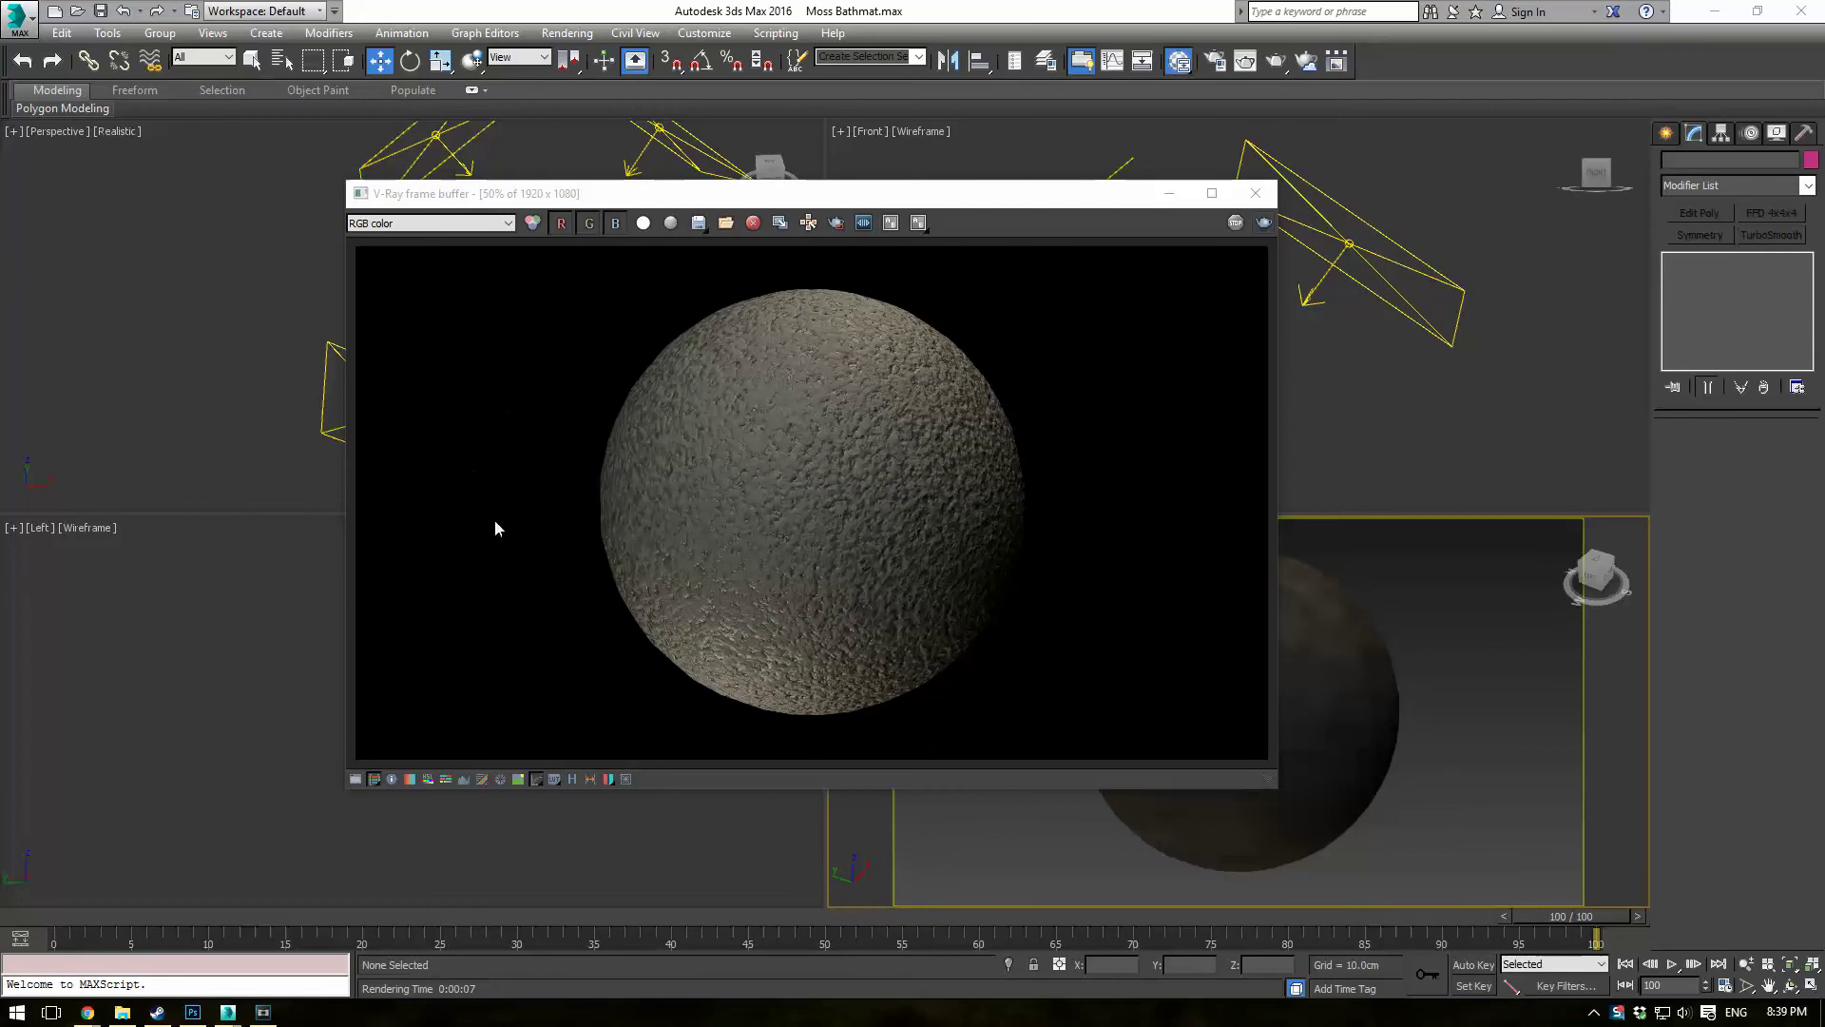
View the render at 100% and zoom in on the sphere's upper-right edge.
double_click(778, 510)
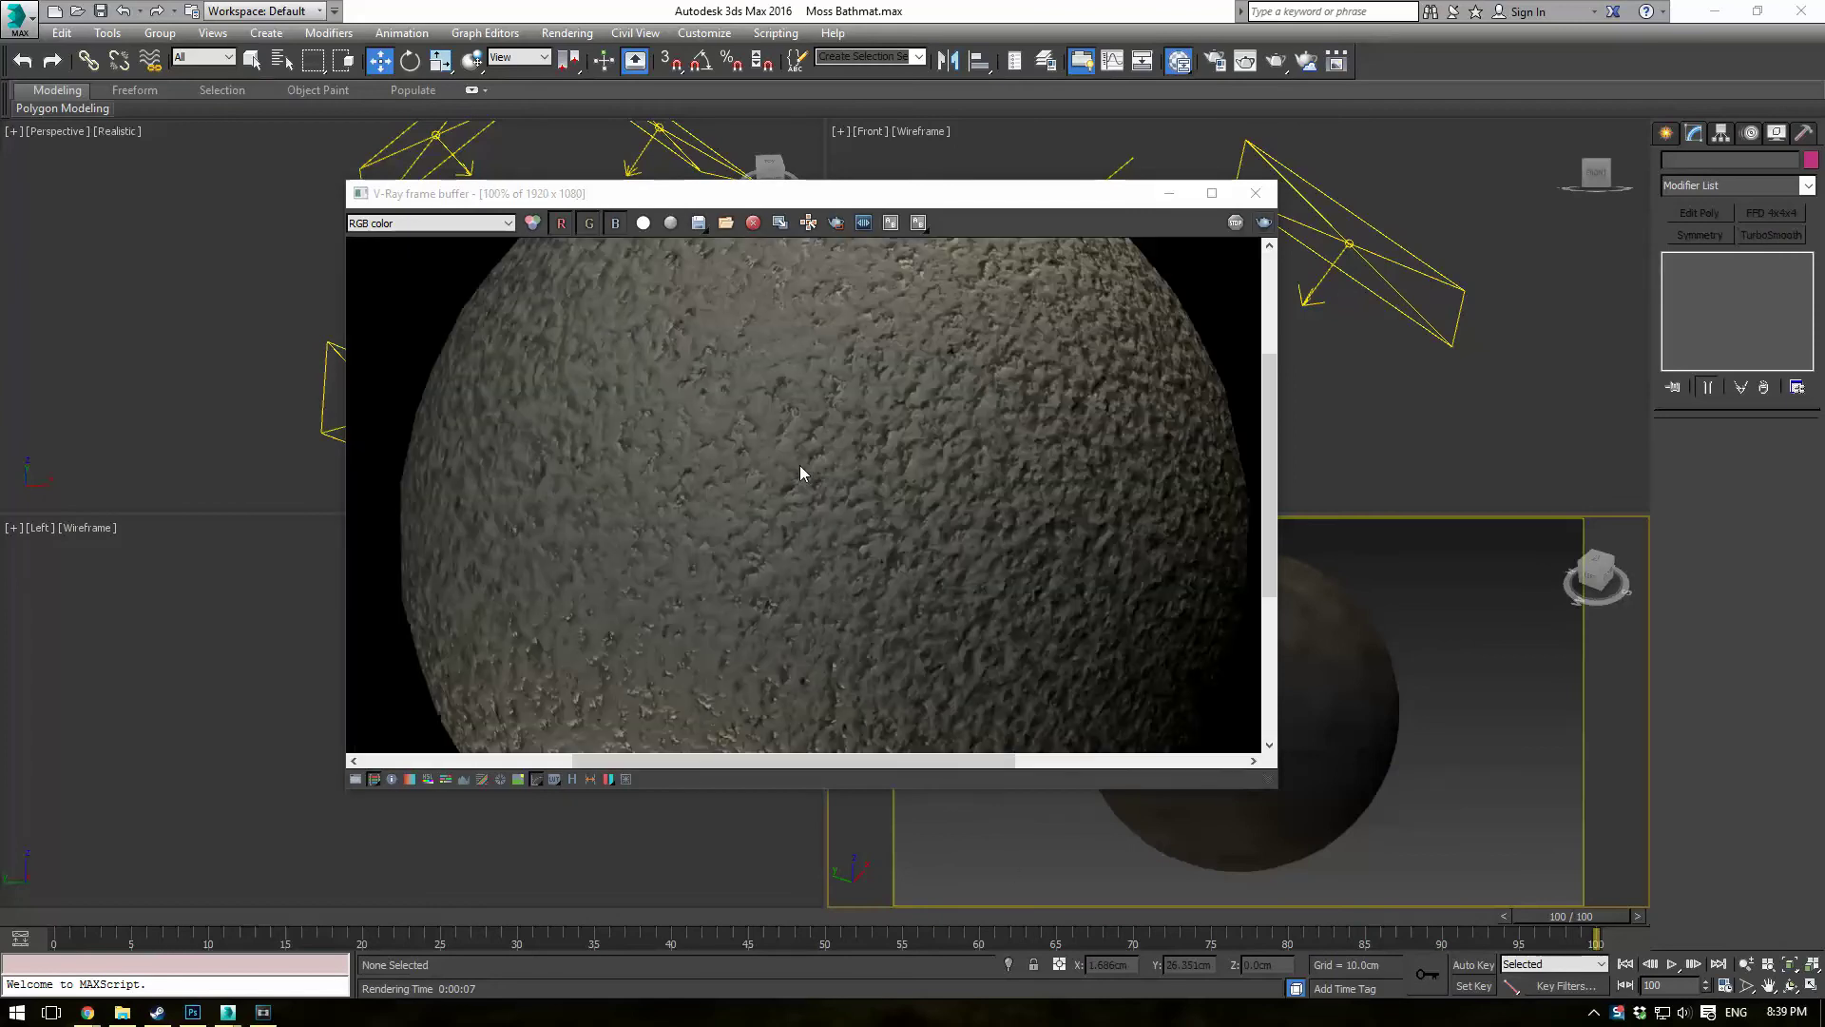
scroll(762, 437, up, 1)
middle_drag(787, 367, 737, 466)
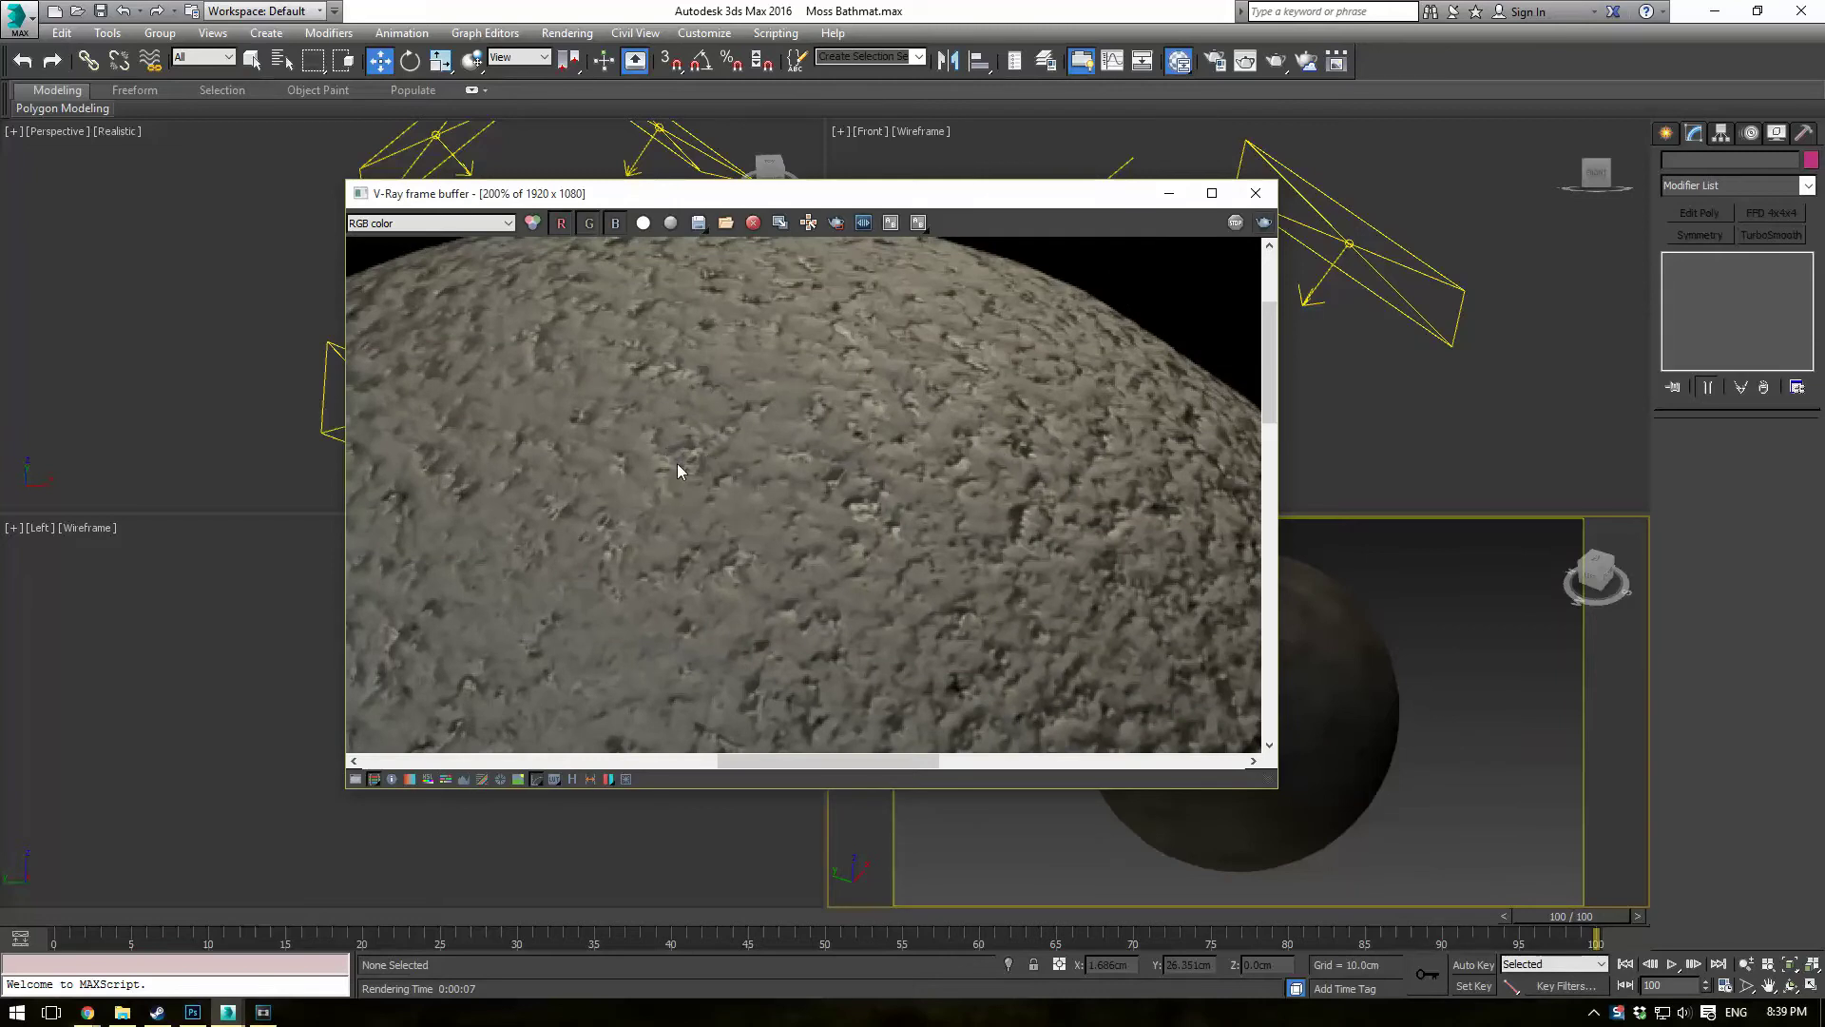
middle_drag(818, 390, 704, 449)
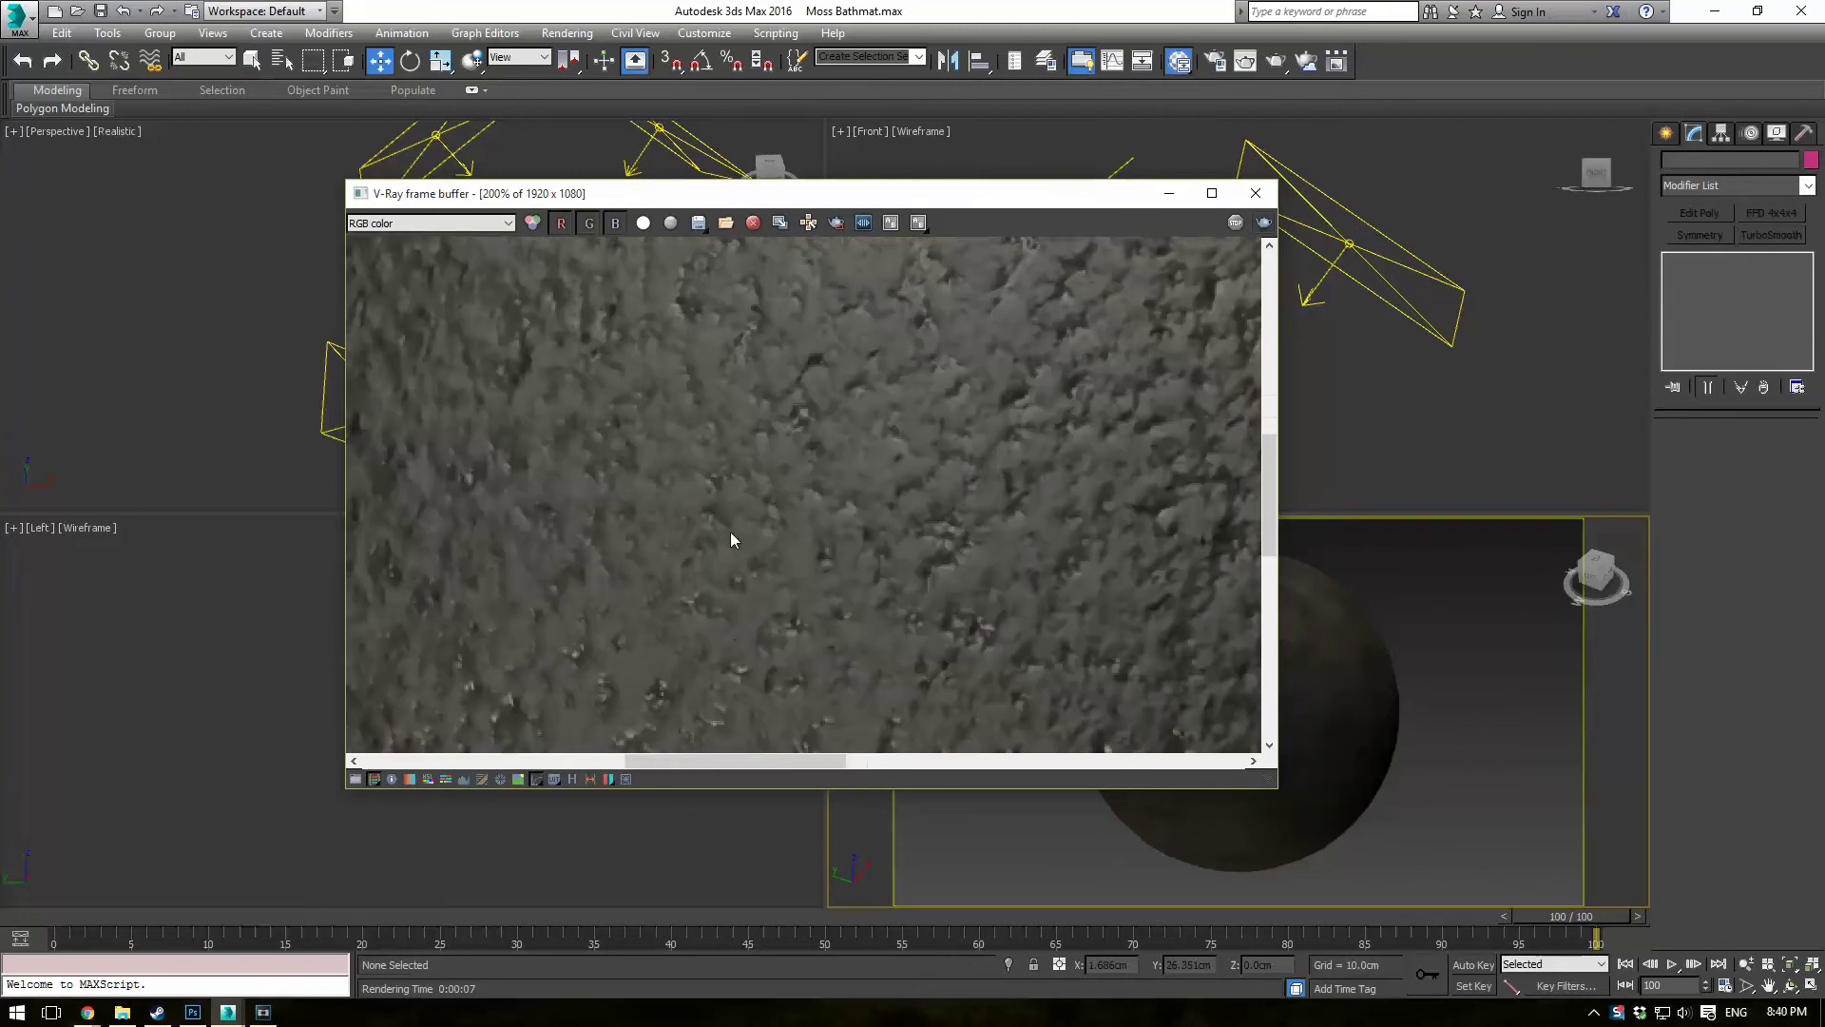
middle_drag(730, 533, 854, 373)
Zoom back out to inspect the sphere's lower edge, then close the frame buffer.
scroll(853, 372, down, 1)
middle_drag(856, 603, 783, 428)
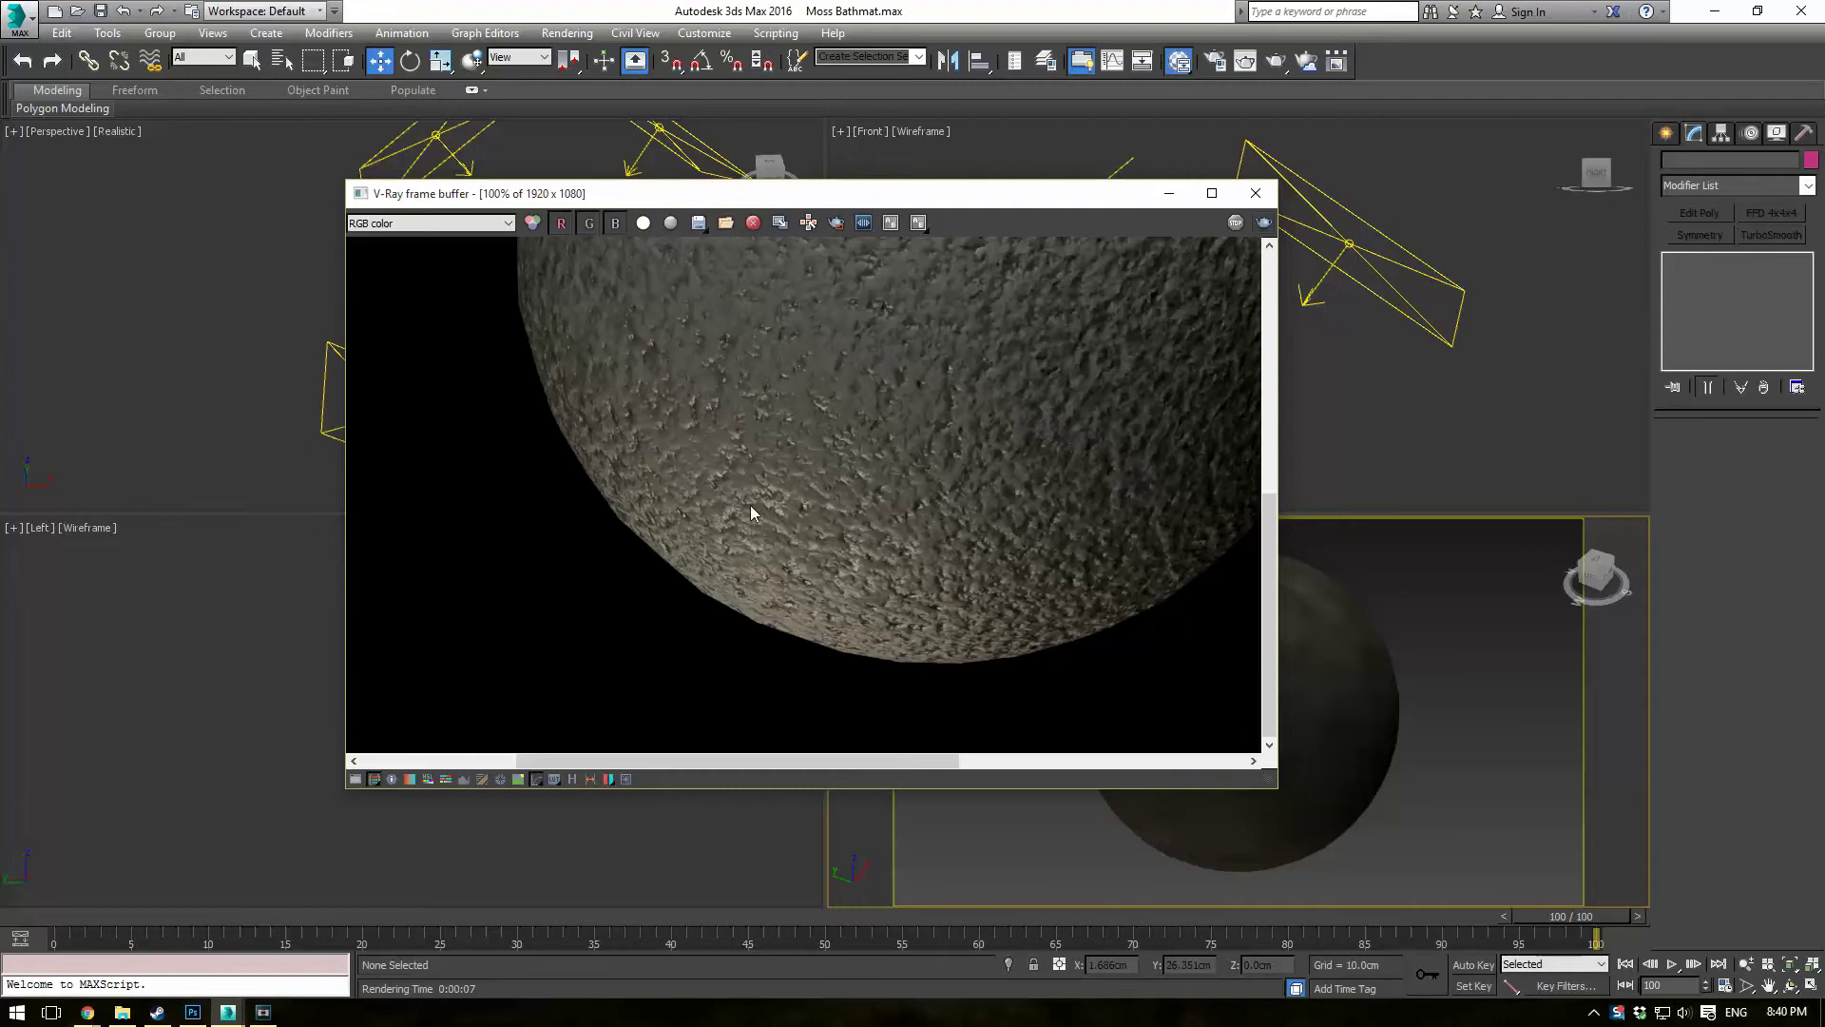
middle_drag(912, 407, 904, 532)
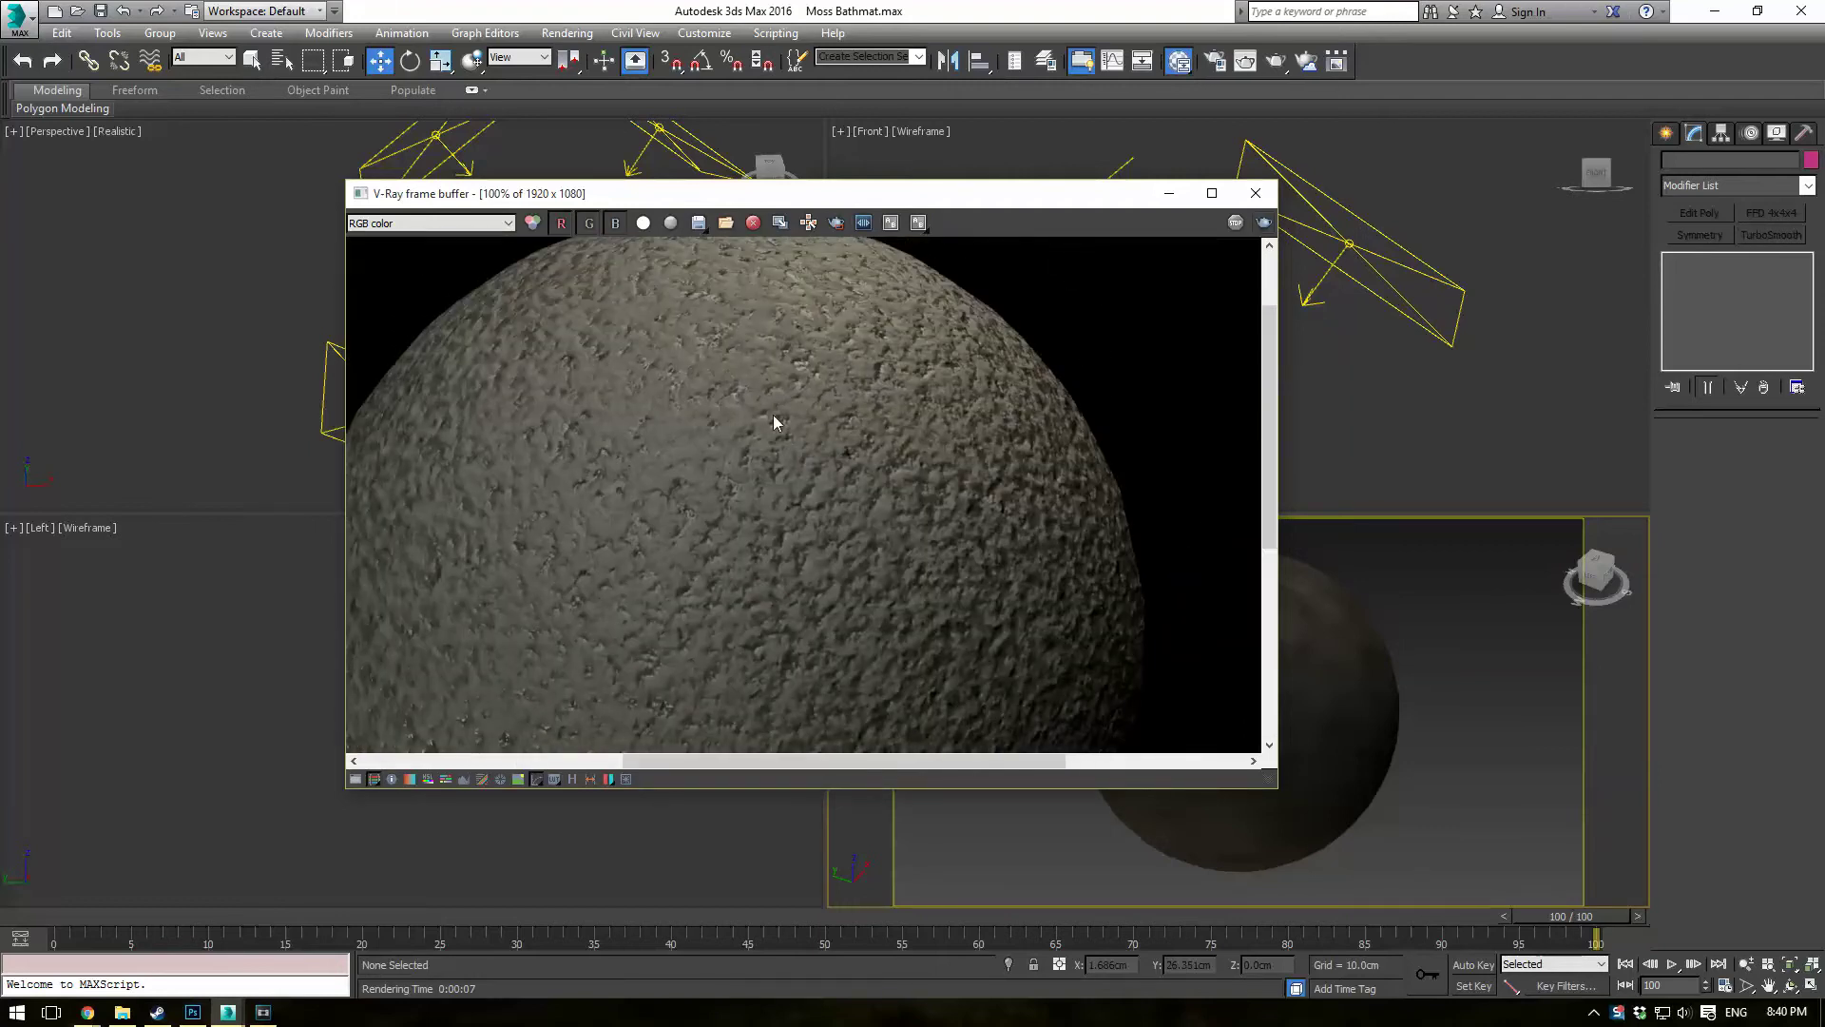
mouse_move(643, 413)
middle_down()
mouse_move(662, 406)
mouse_move(645, 445)
middle_up()
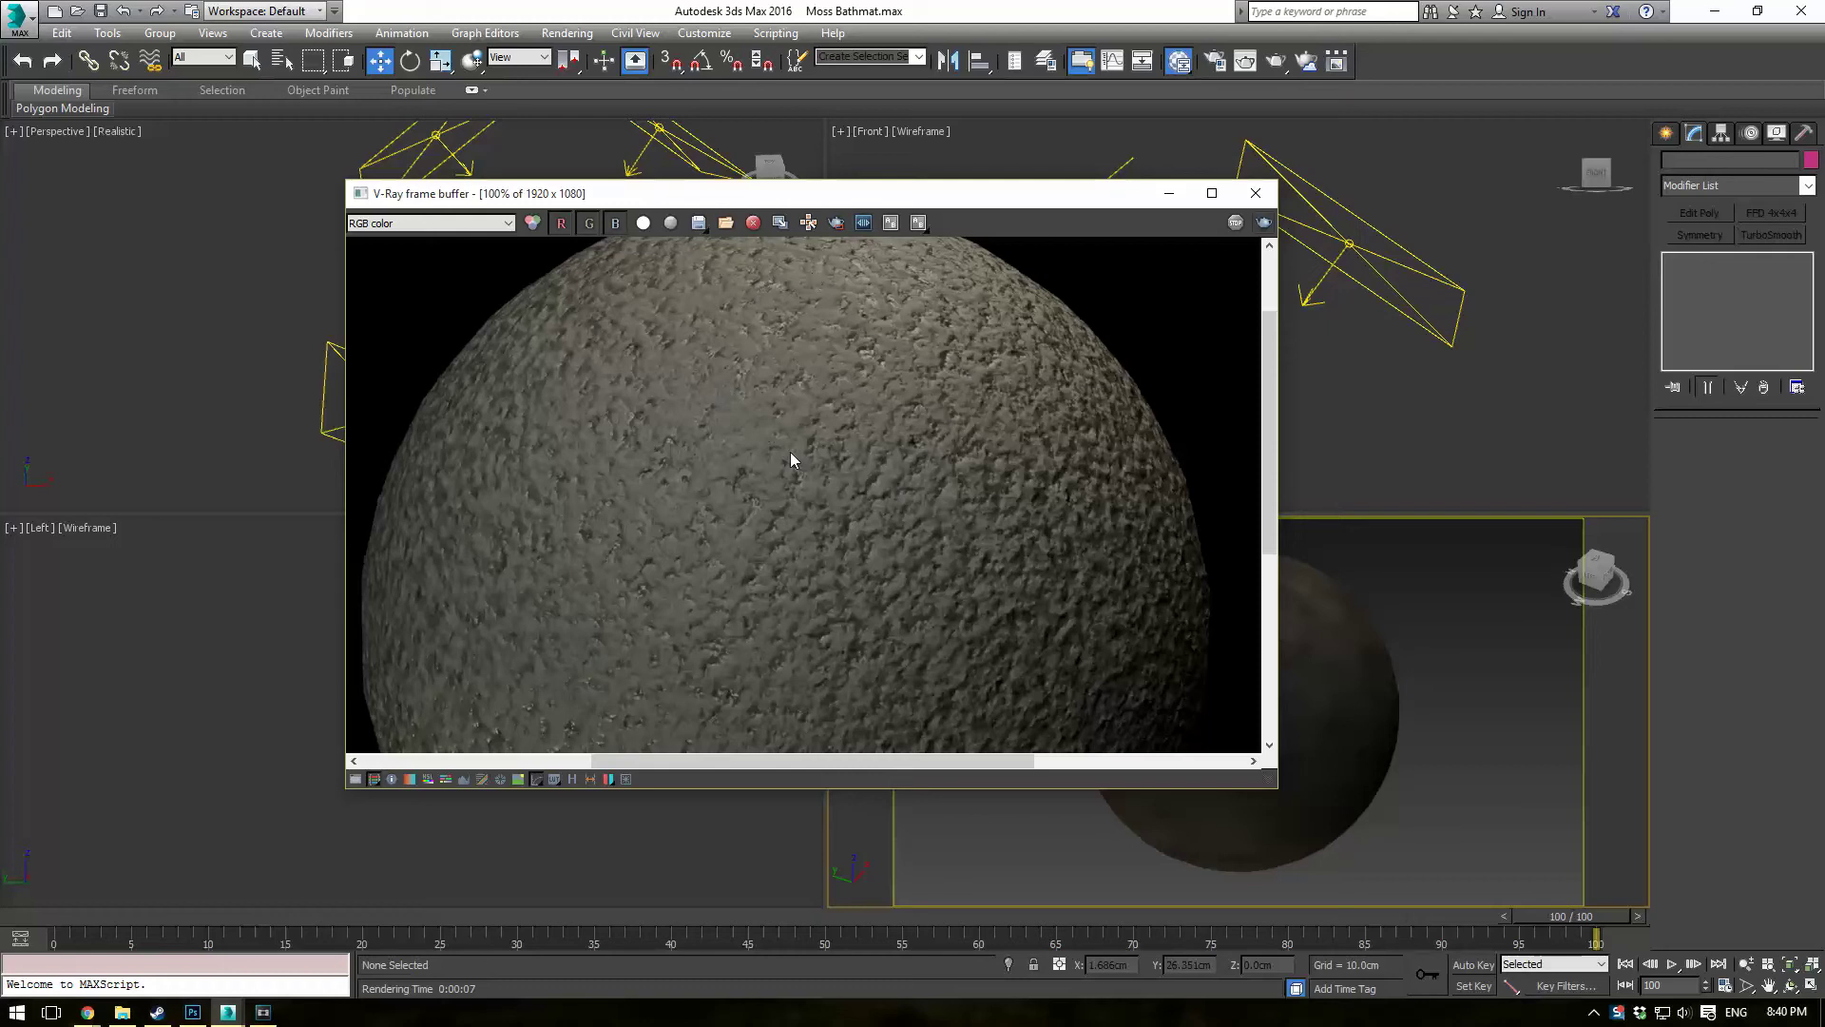
scroll(791, 458, down, 2)
scroll(791, 459, up, 2)
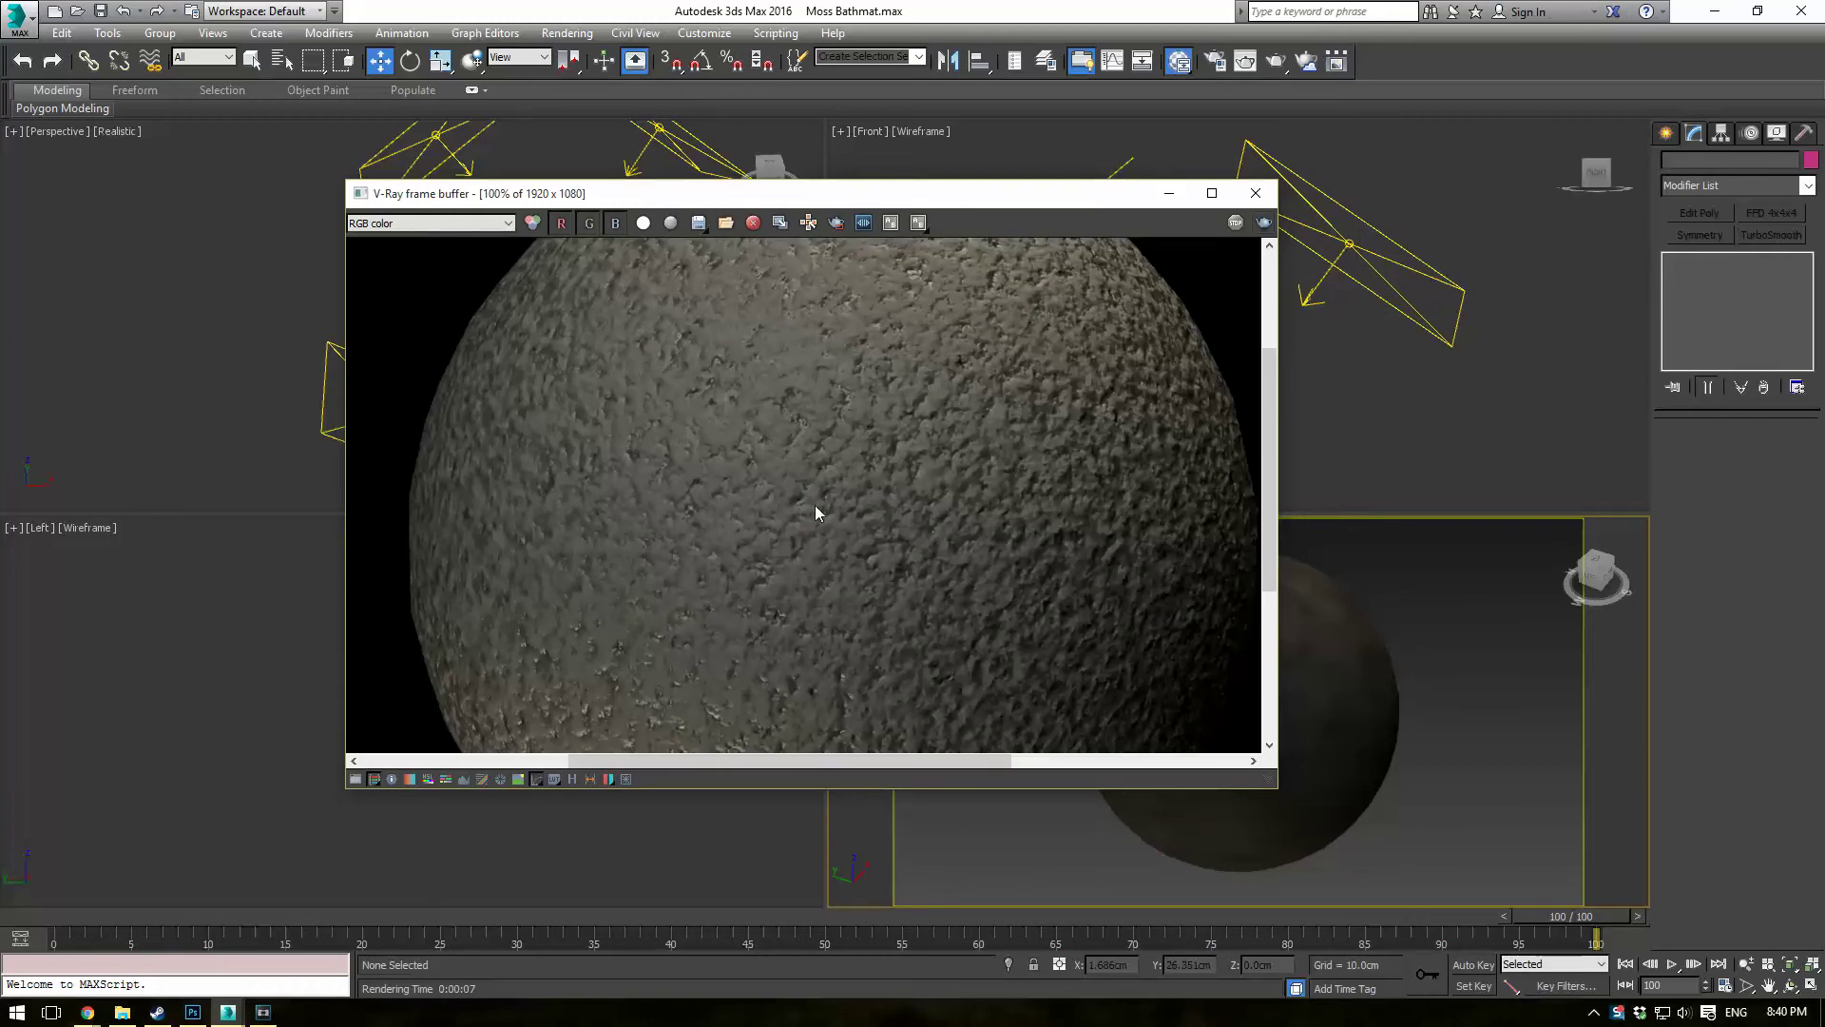
scroll(814, 511, down, 1)
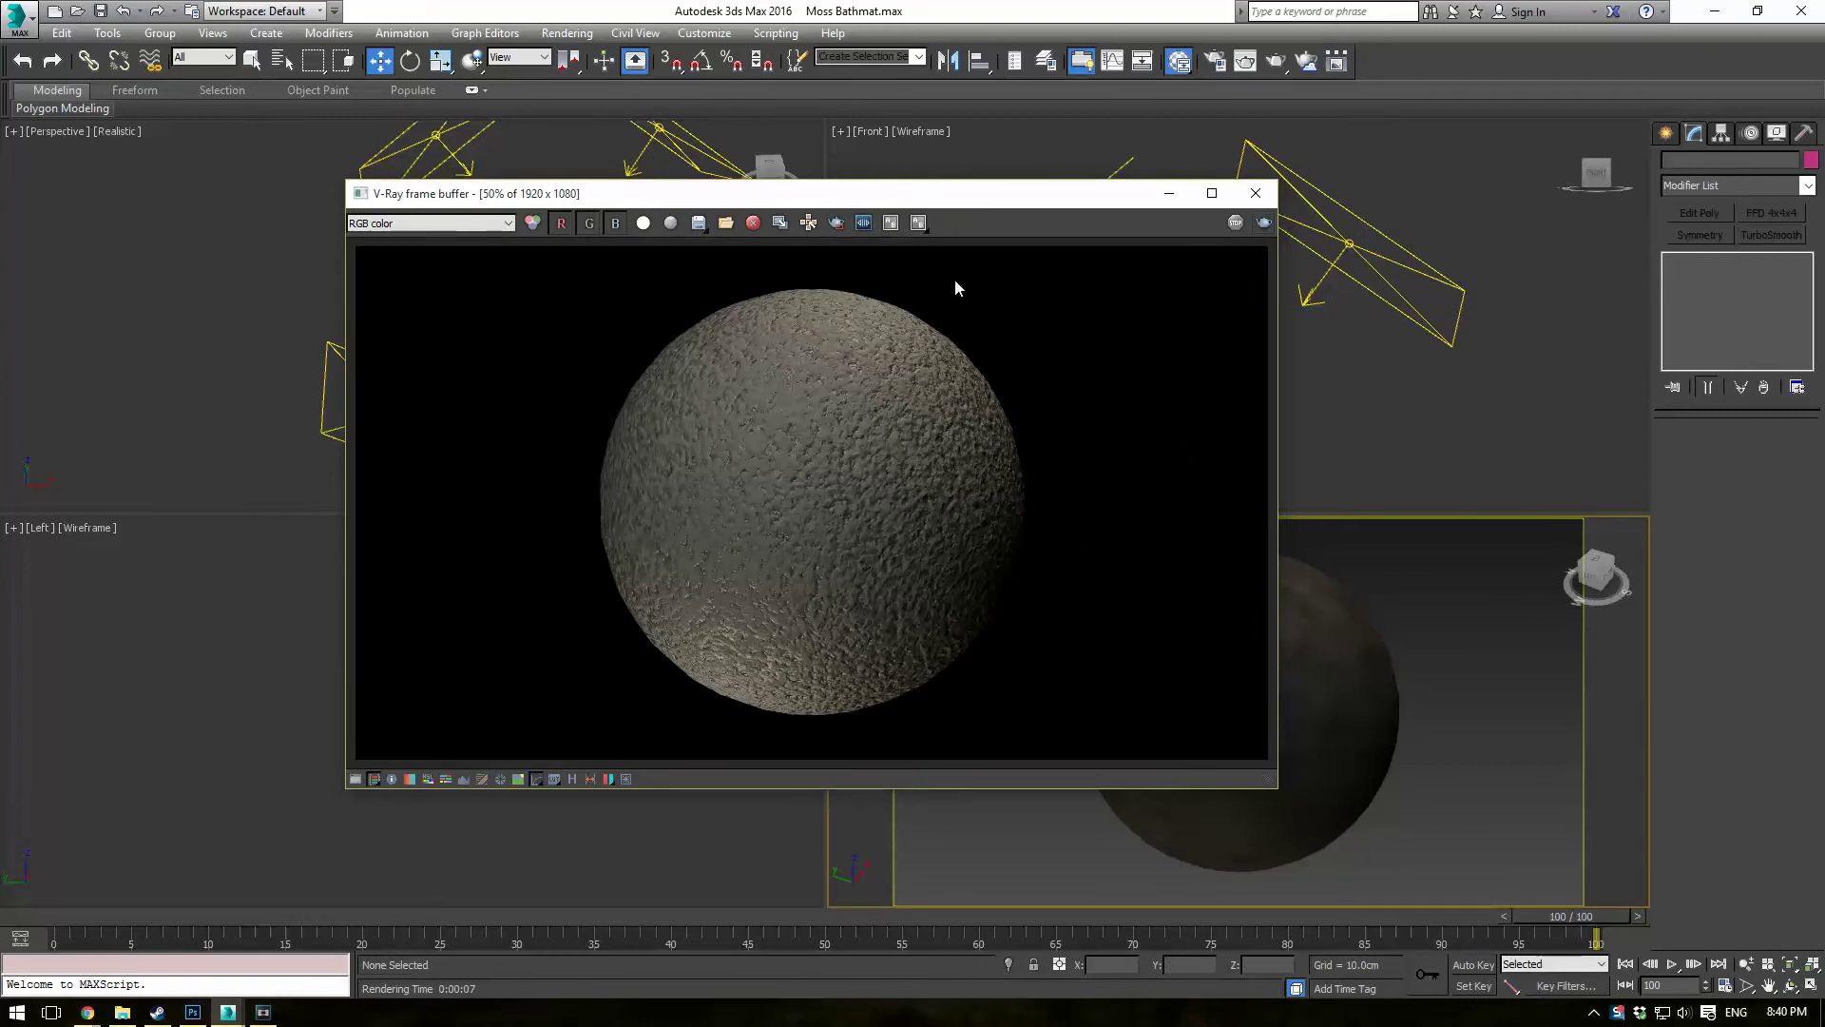
click(1254, 193)
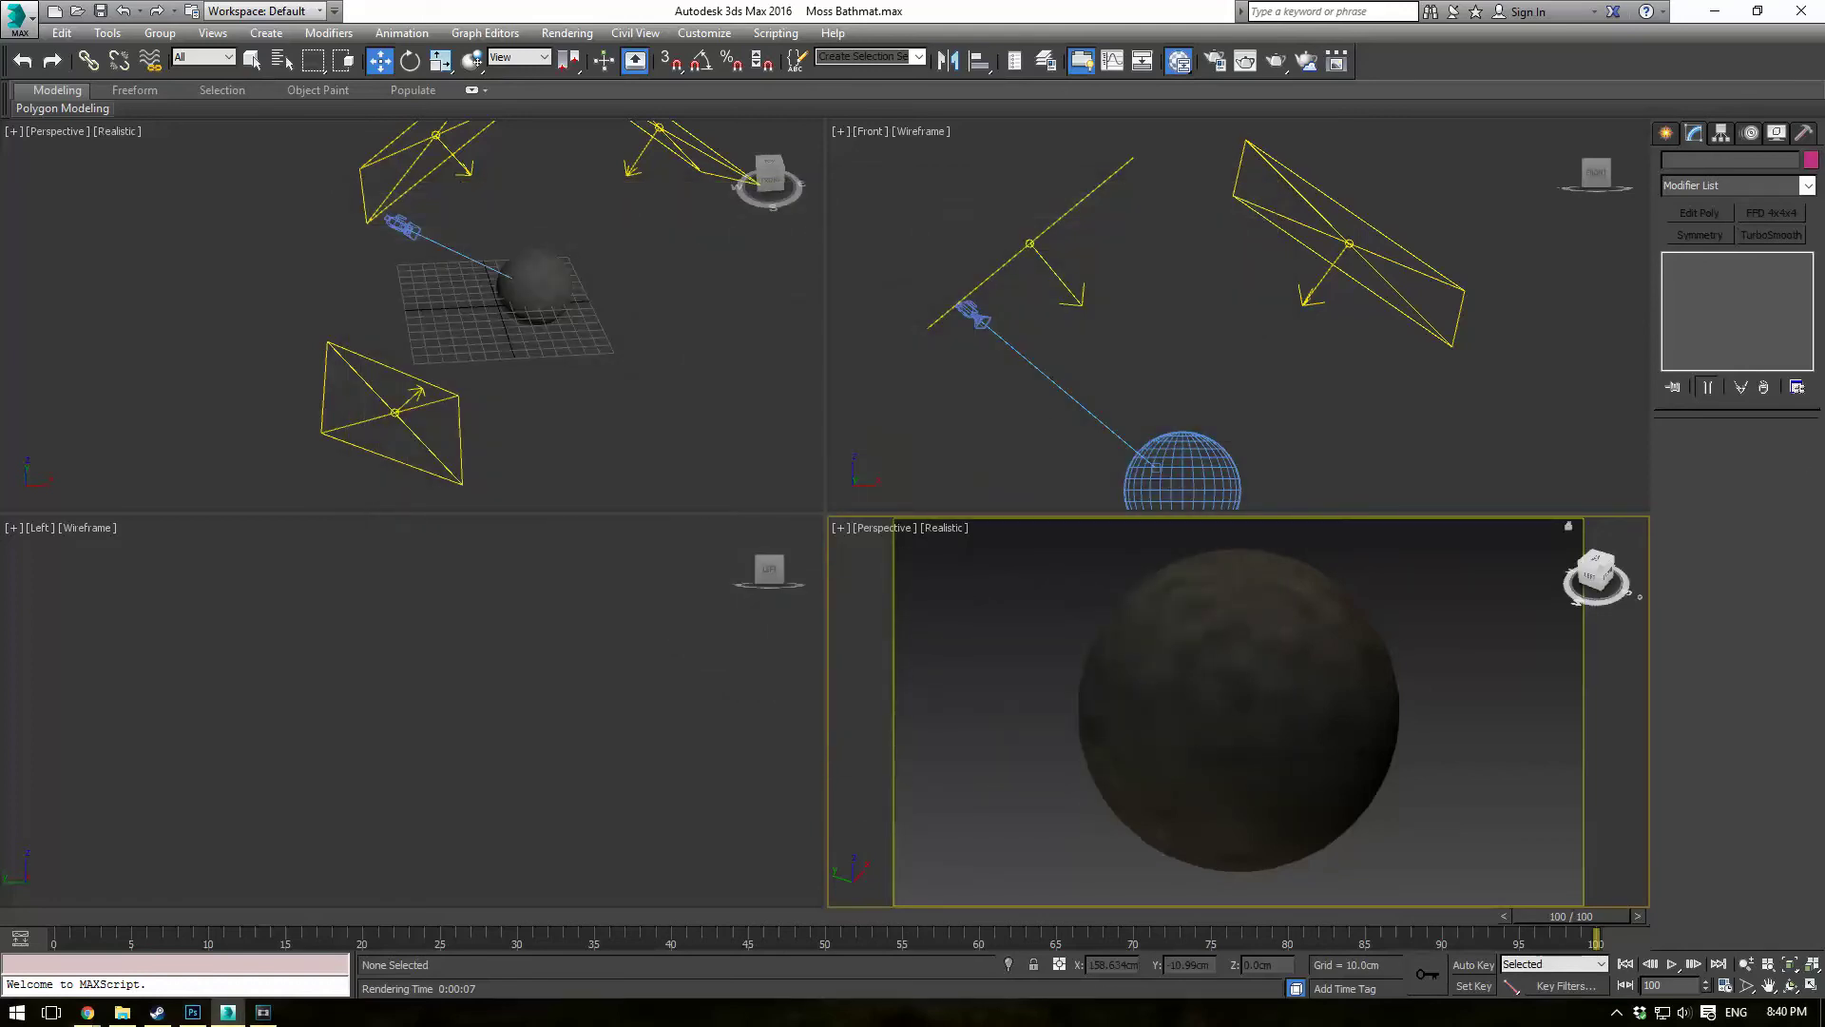
Open the Slate Material Editor with M and add a VRayMtl node, Material #40.
key(m)
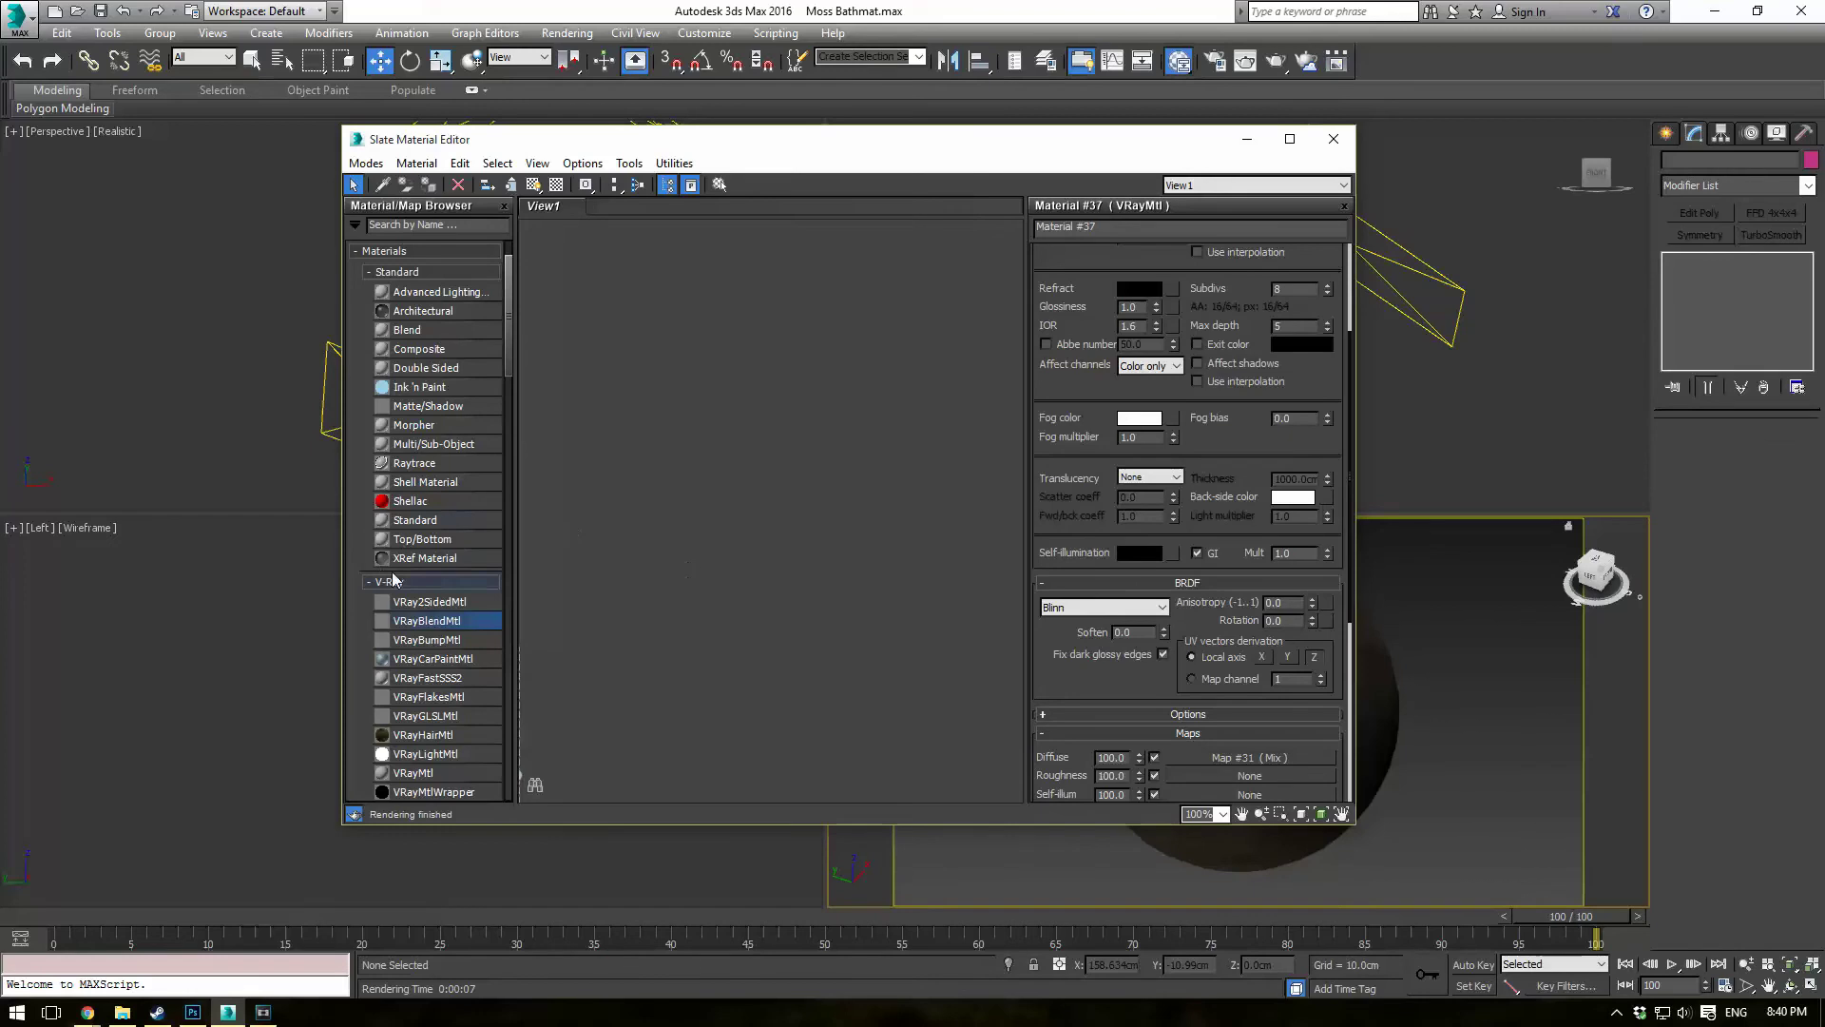
scroll(466, 562, down, 3)
scroll(466, 562, down, 2)
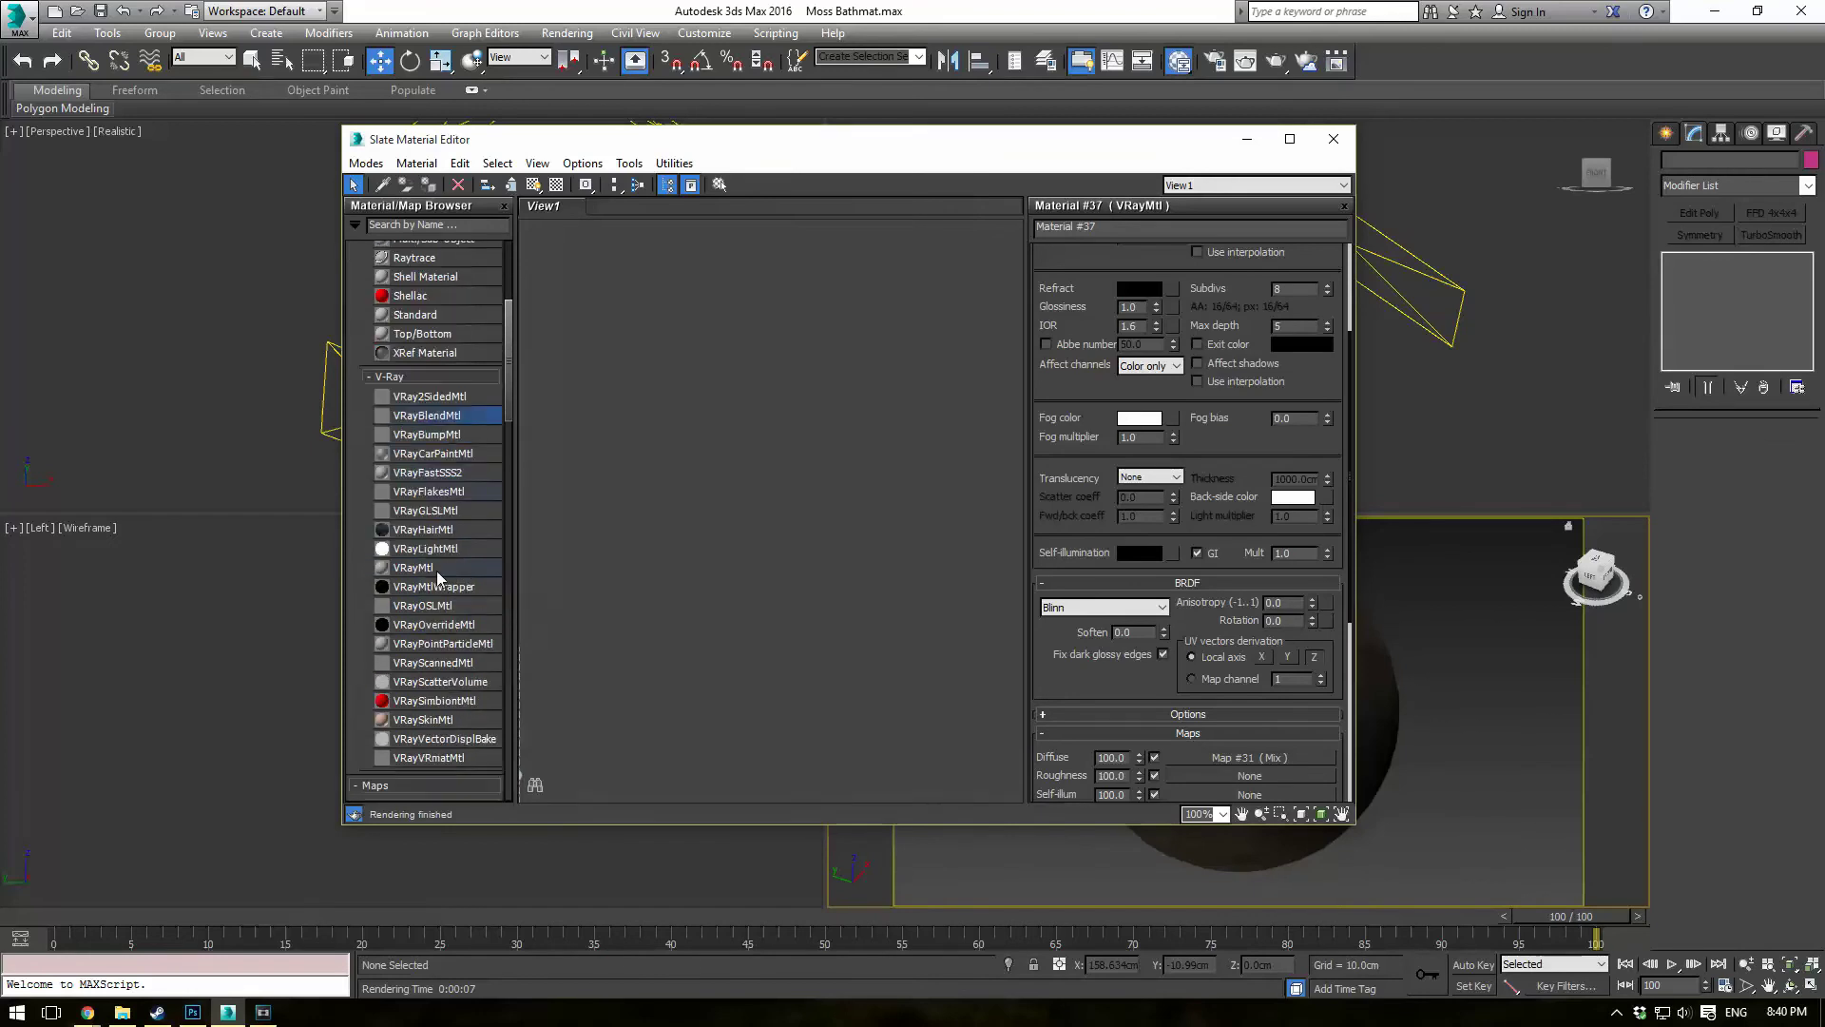
drag(466, 562, 807, 472)
drag(907, 368, 796, 268)
Maximize the material editor and center Material #40 in the graph view.
click(1290, 139)
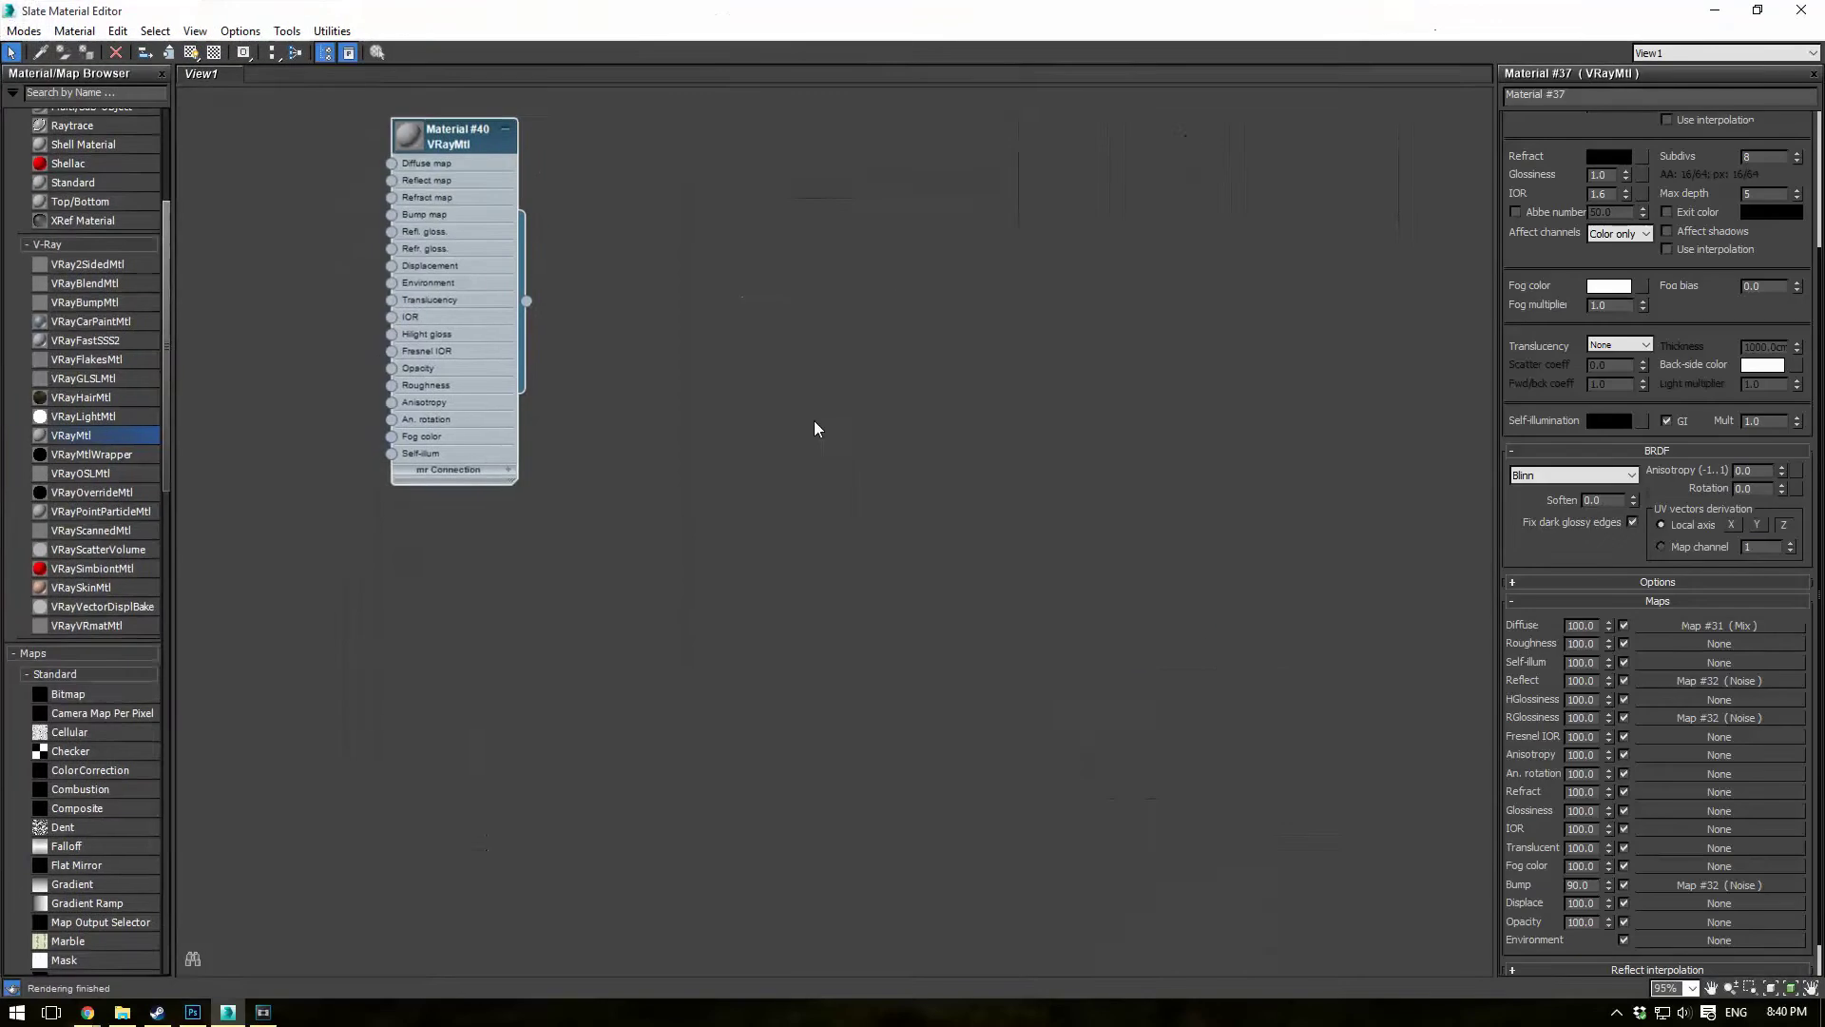
drag(601, 93, 725, 168)
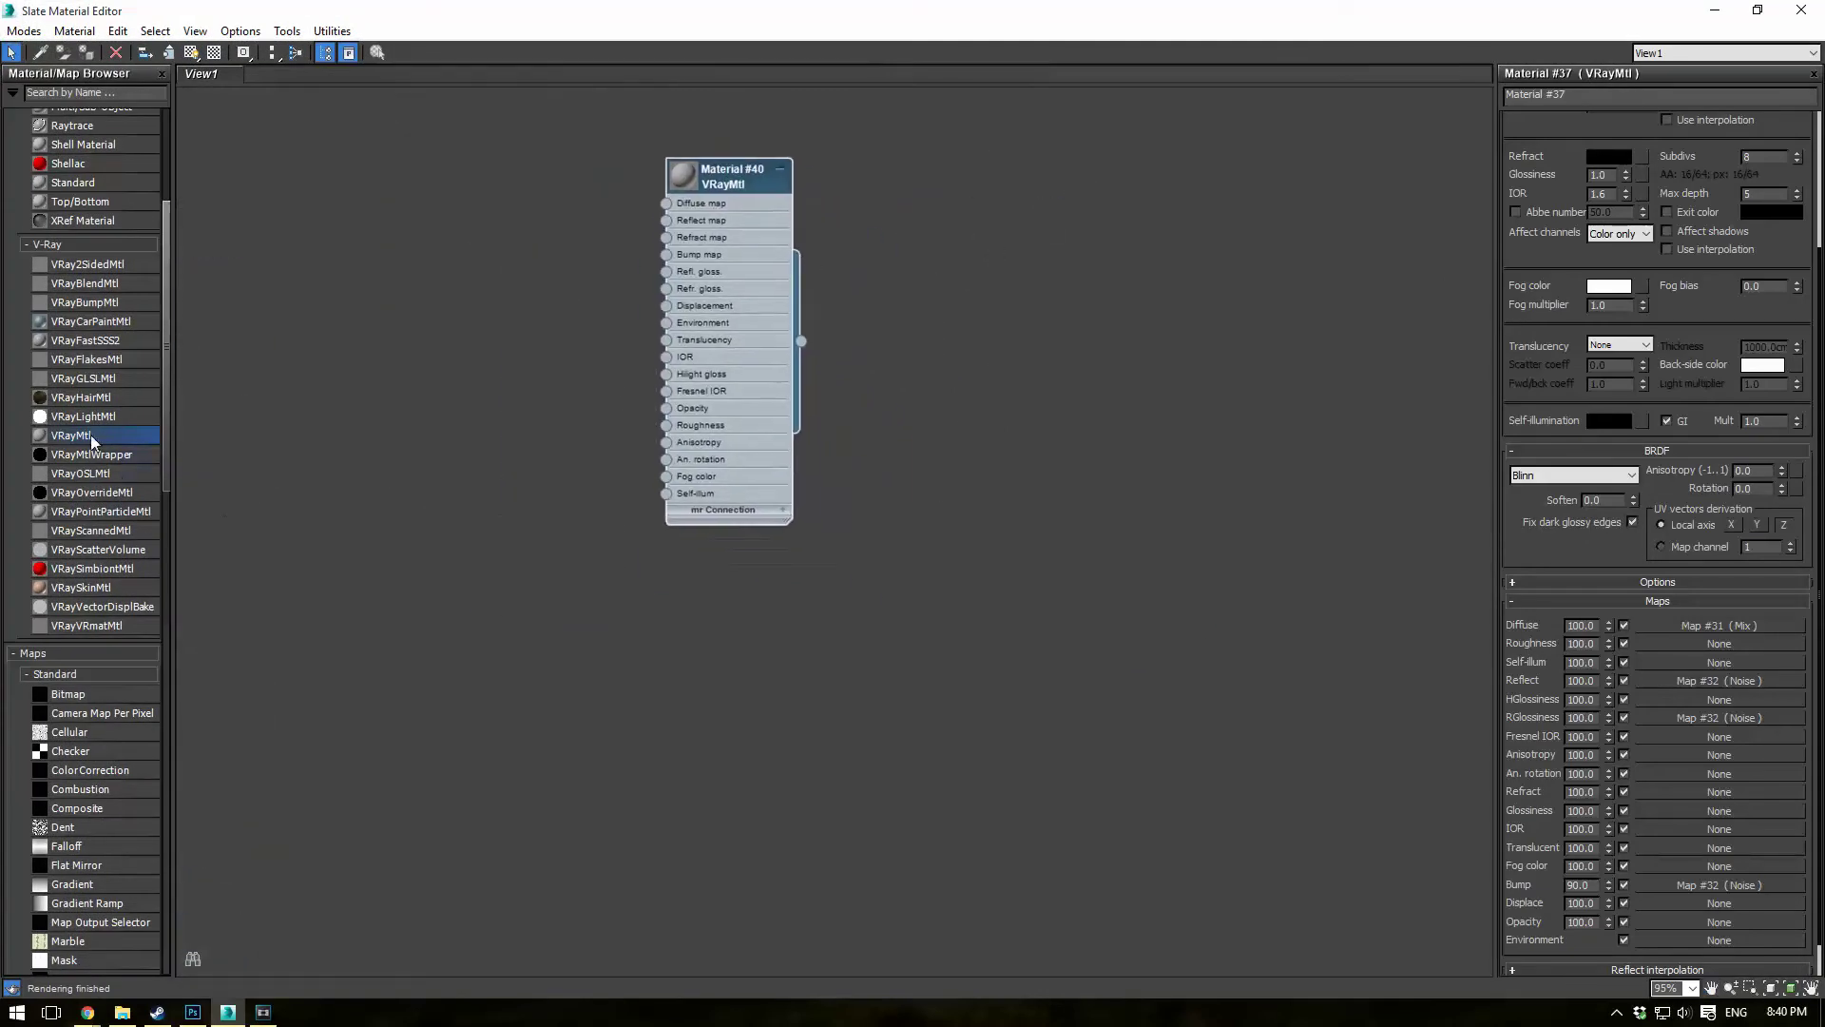
drag(93, 440, 57, 419)
middle_drag(544, 180, 711, 361)
scroll(789, 366, up, 3)
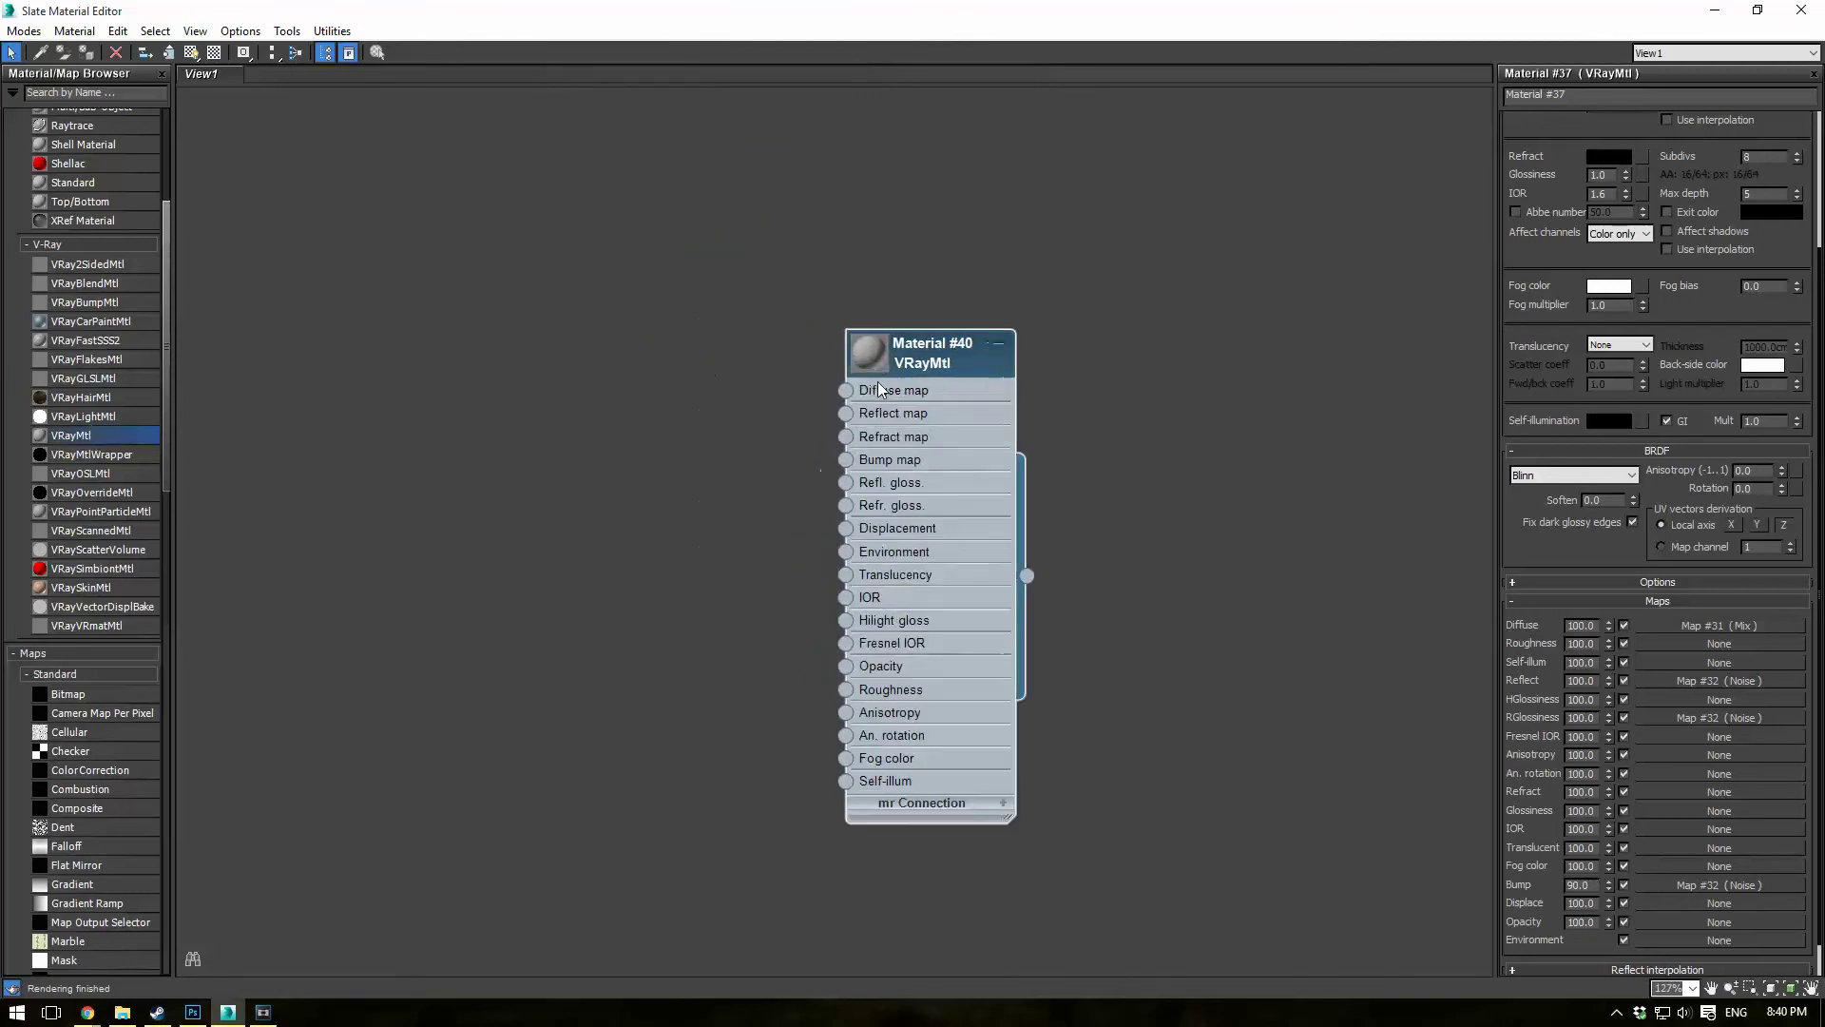
middle_drag(574, 380, 774, 415)
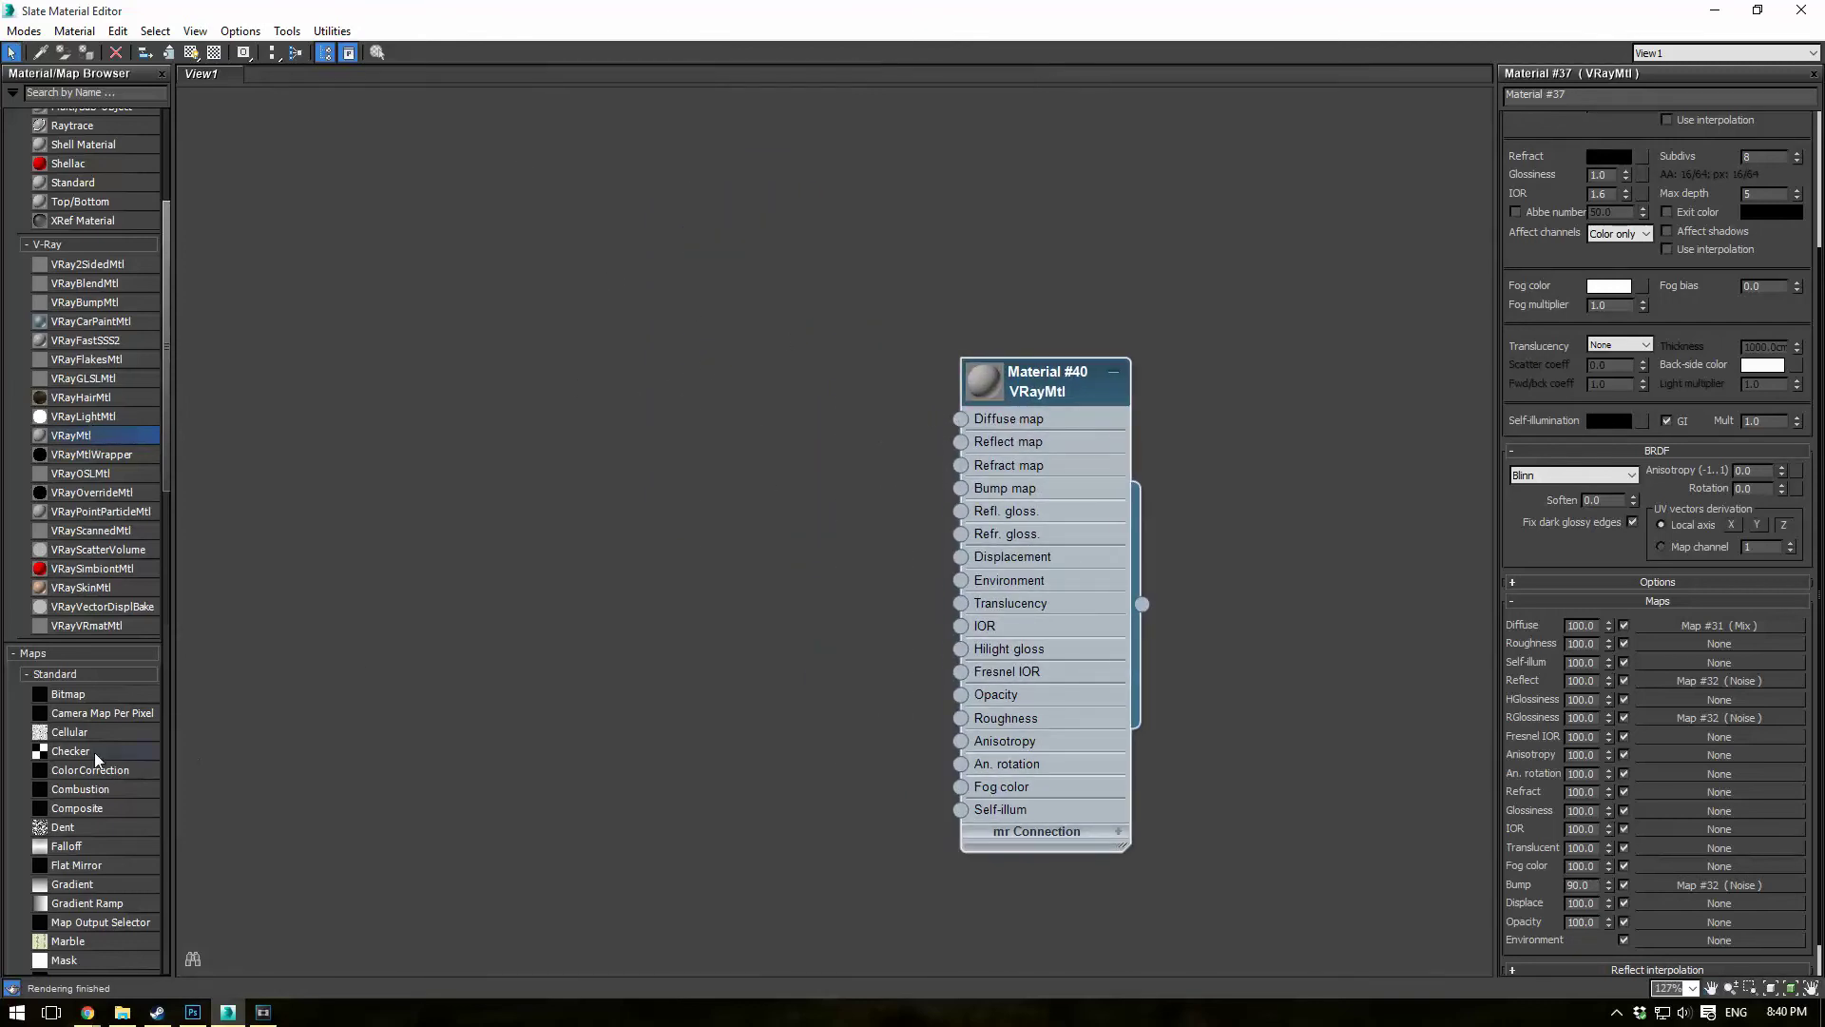
scroll(96, 758, down, 3)
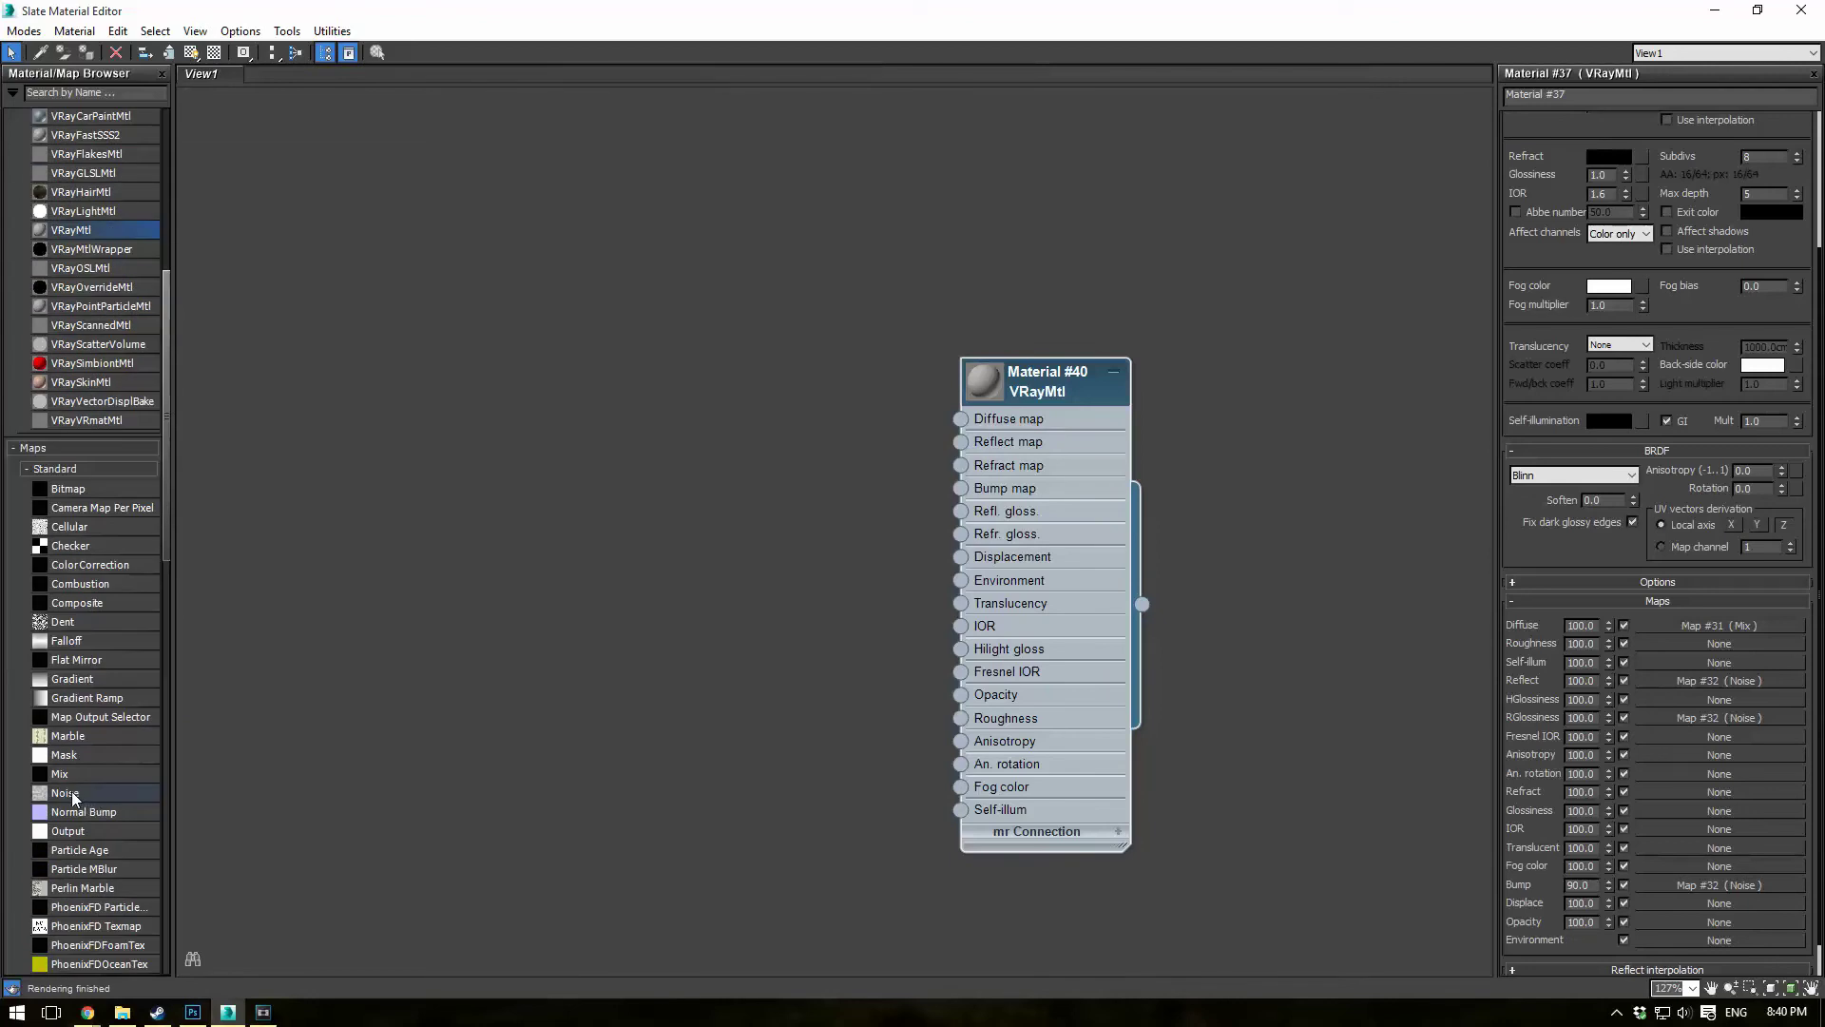
Add a Noise map node, Map #33, from Maps > Standard to the graph.
drag(73, 799, 449, 261)
scroll(571, 238, up, 1)
middle_drag(494, 293, 523, 374)
Set Map #33's Noise type to Fractal with a size of 1.0.
double_click(524, 374)
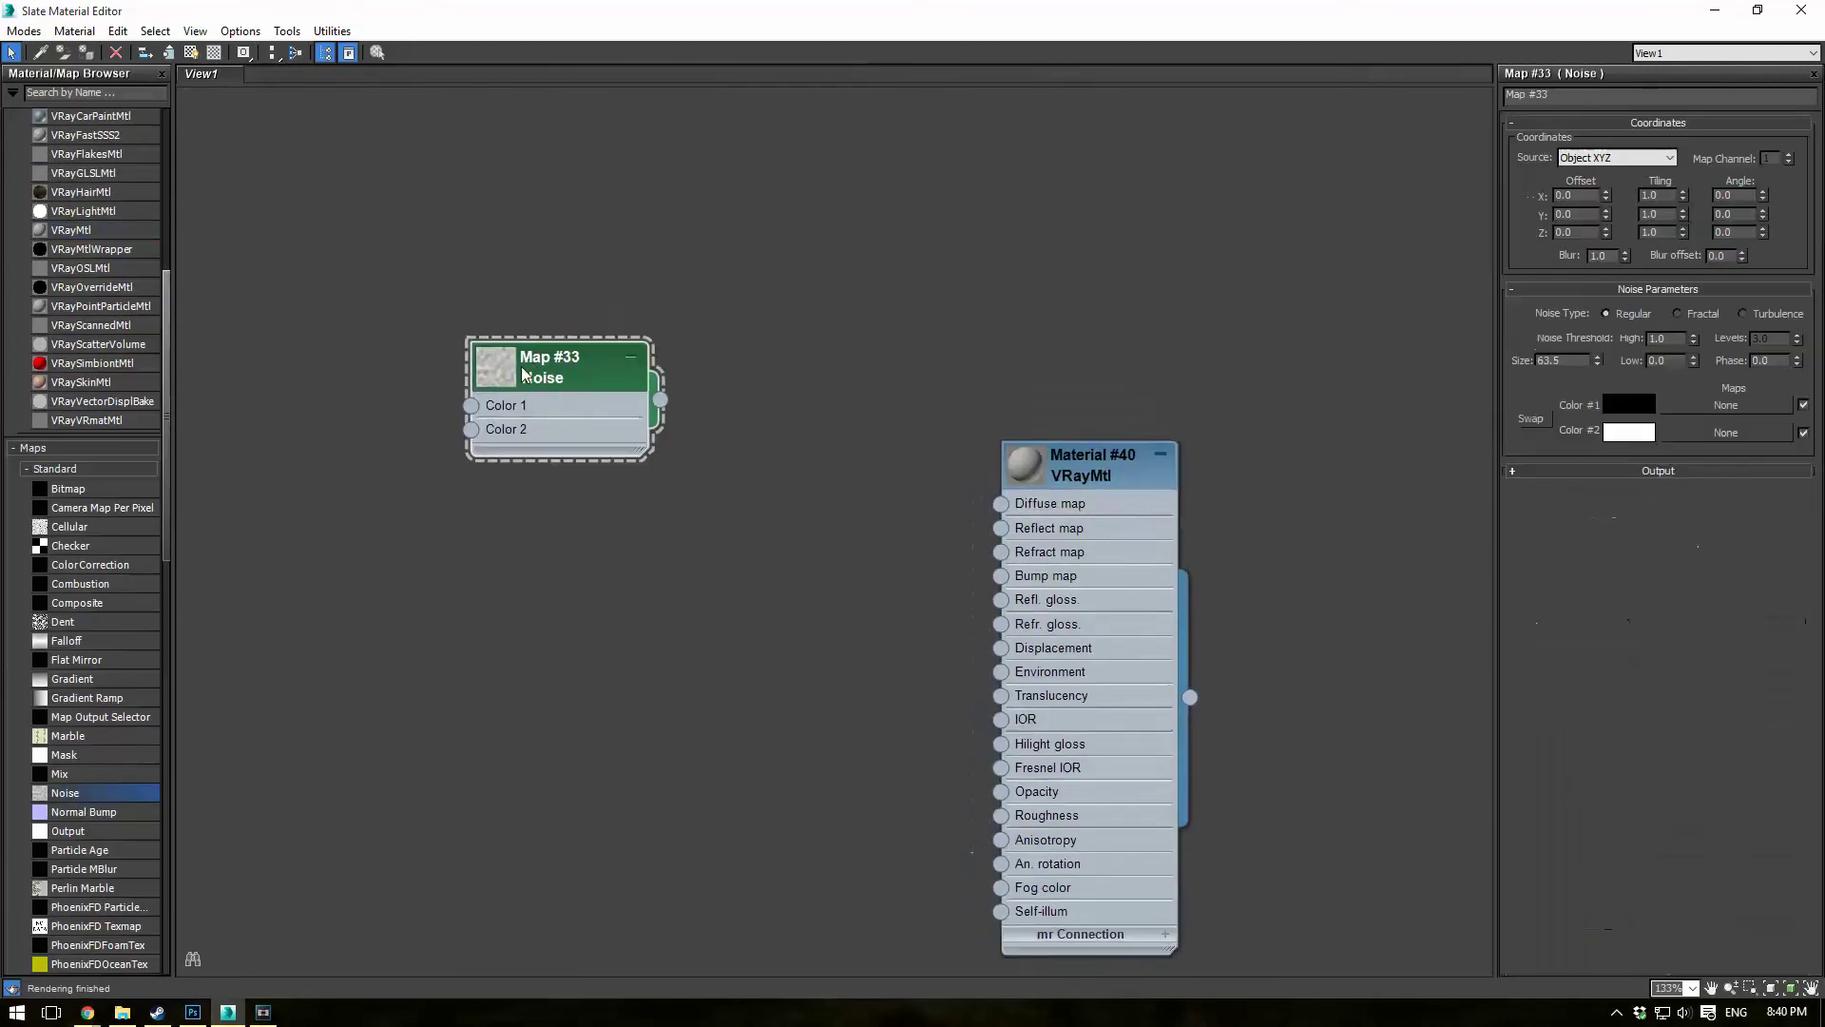
double_click(482, 376)
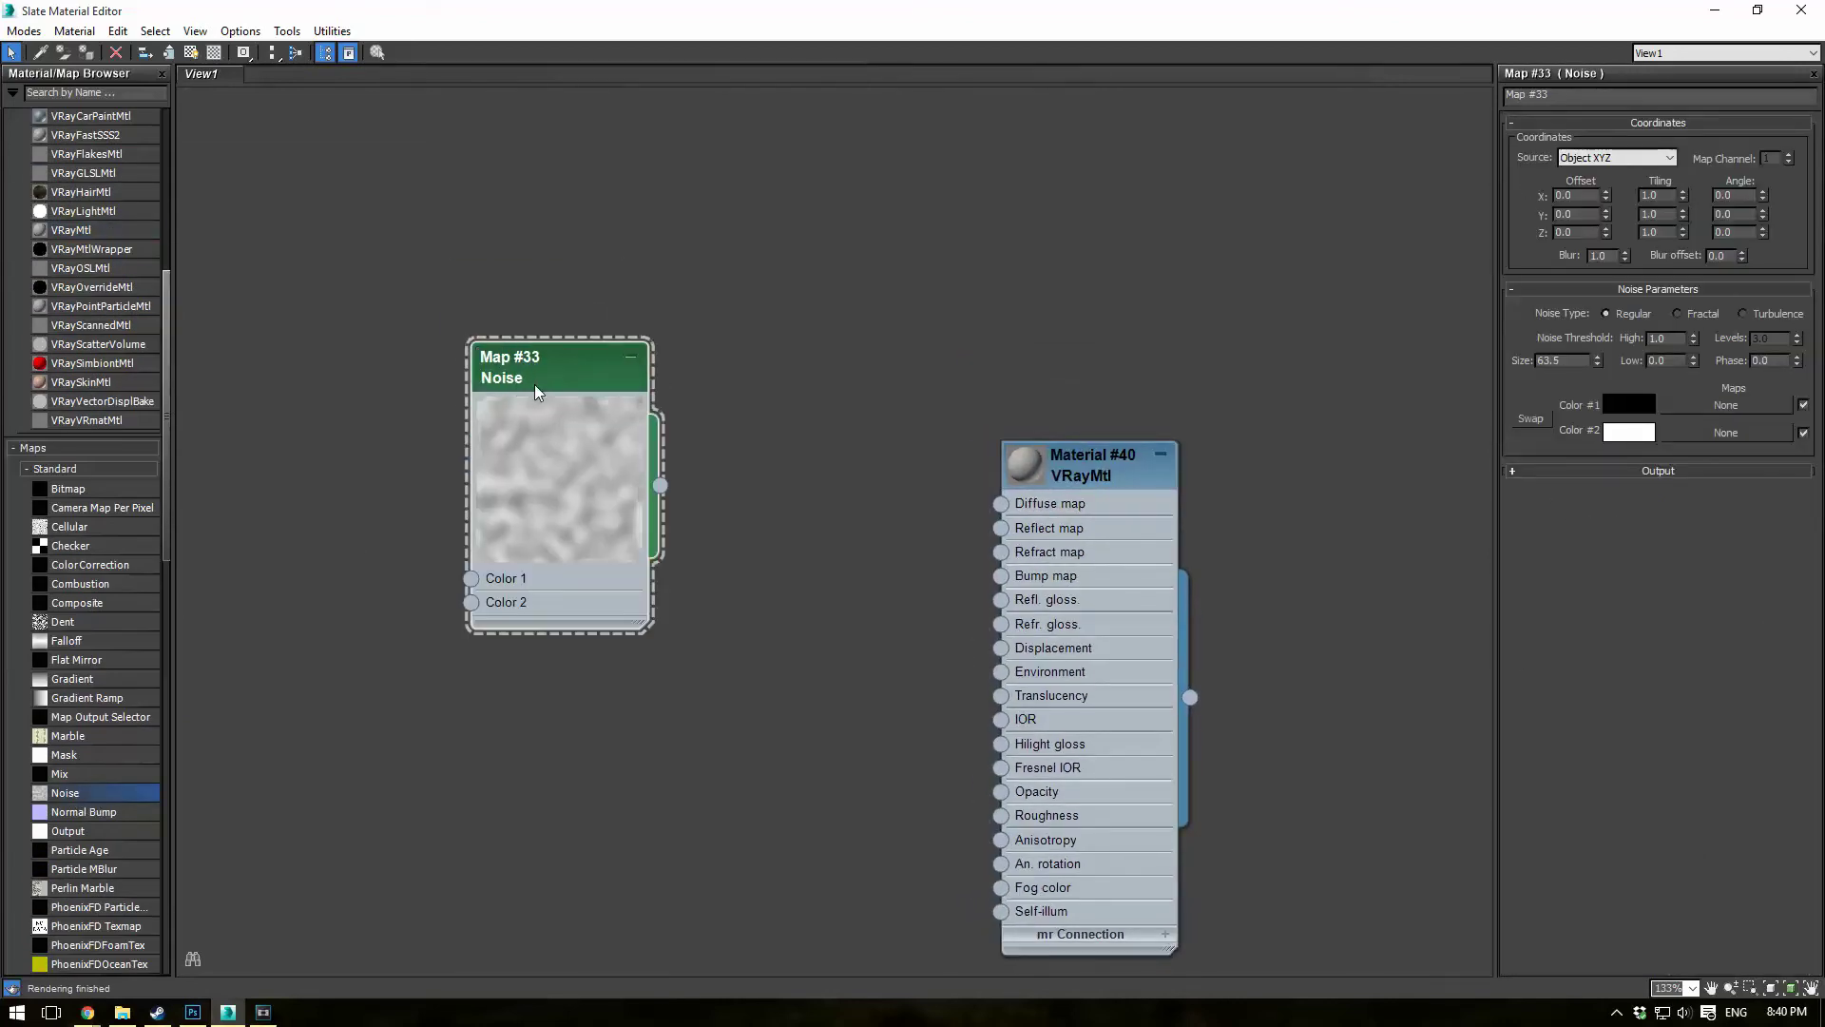
drag(537, 390, 487, 289)
double_click(1579, 360)
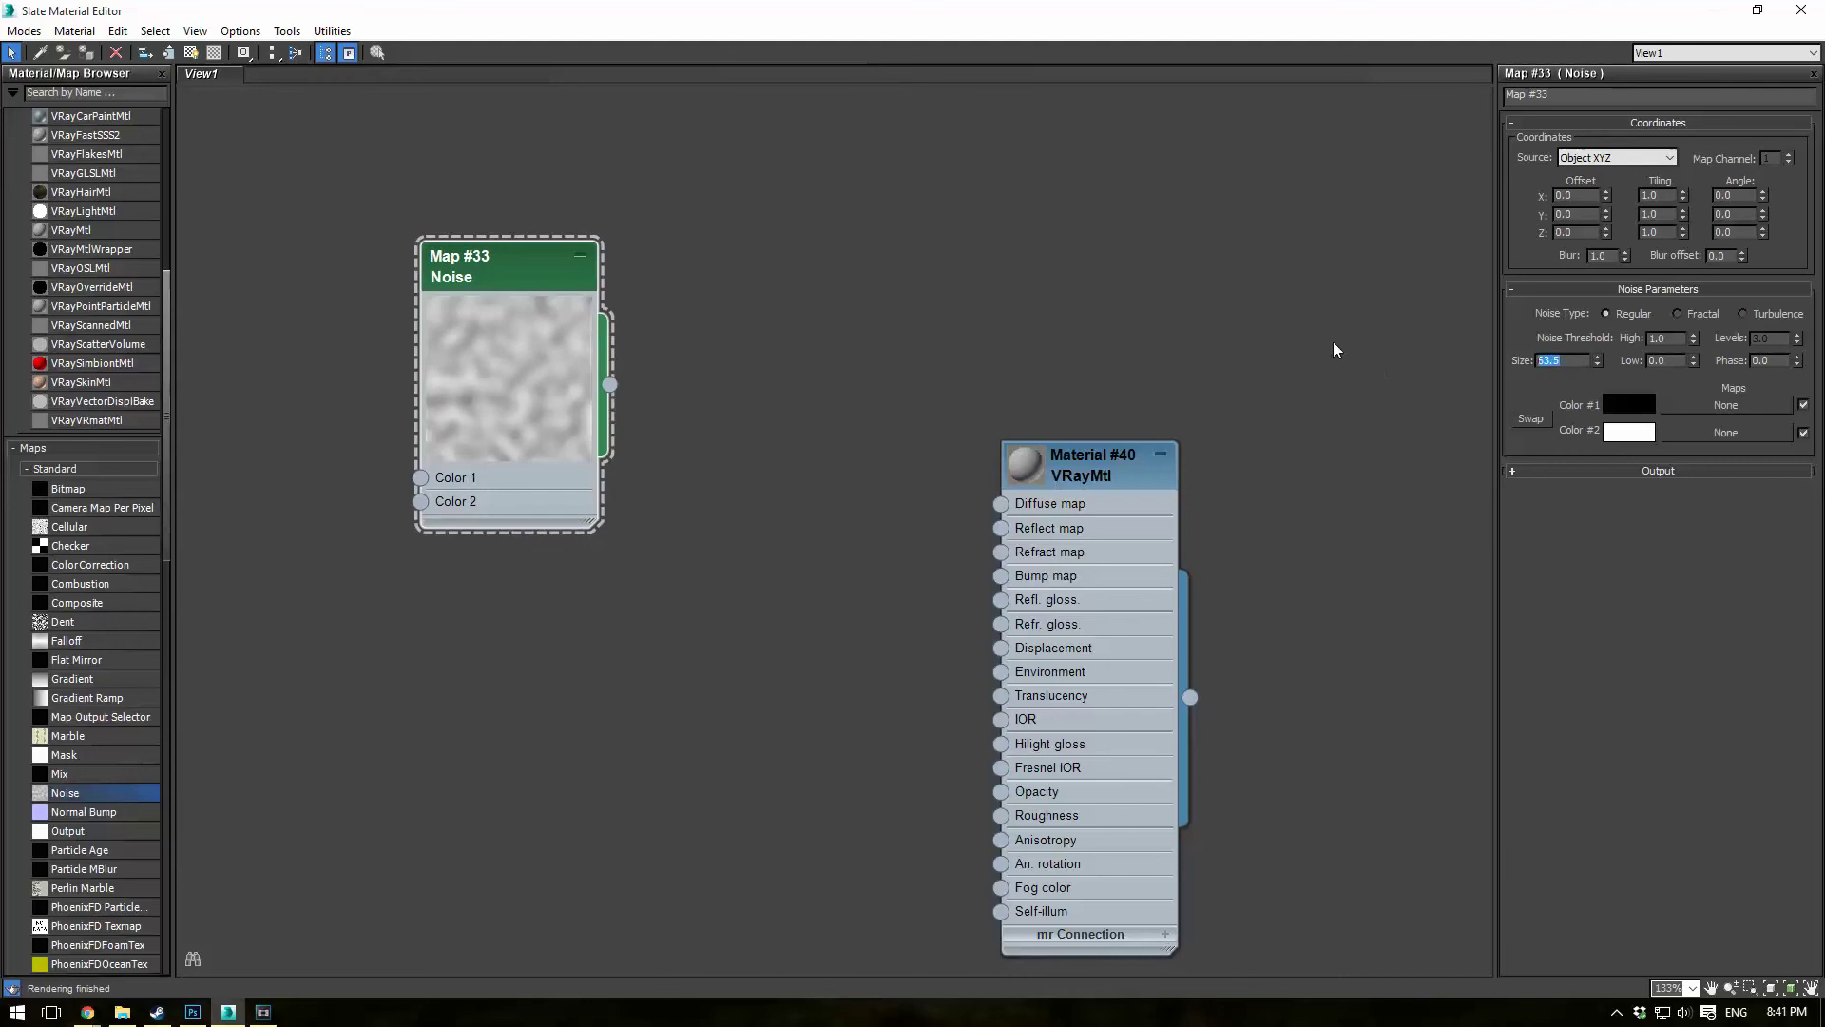
text(1)
key(Return)
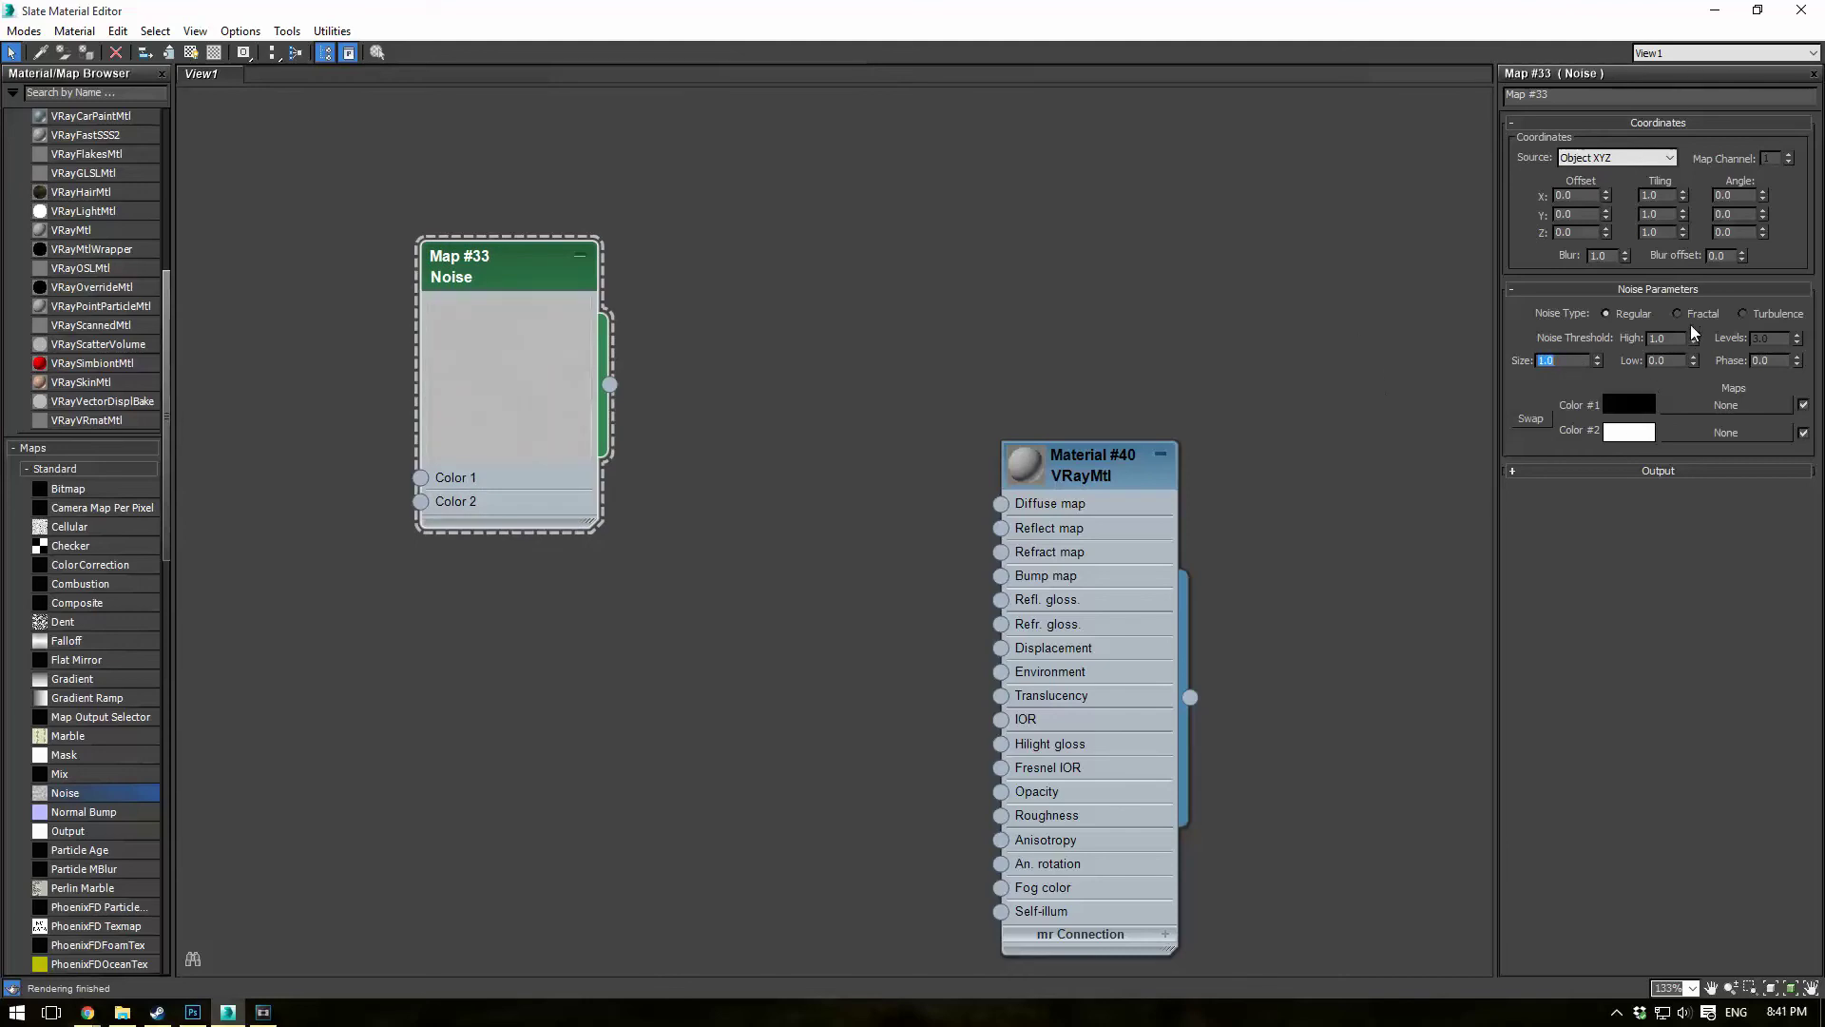
click(1690, 315)
Duplicate the Noise node twice, stacking Map #34 and Map #35 beneath Map #33.
middle_drag(715, 549, 835, 481)
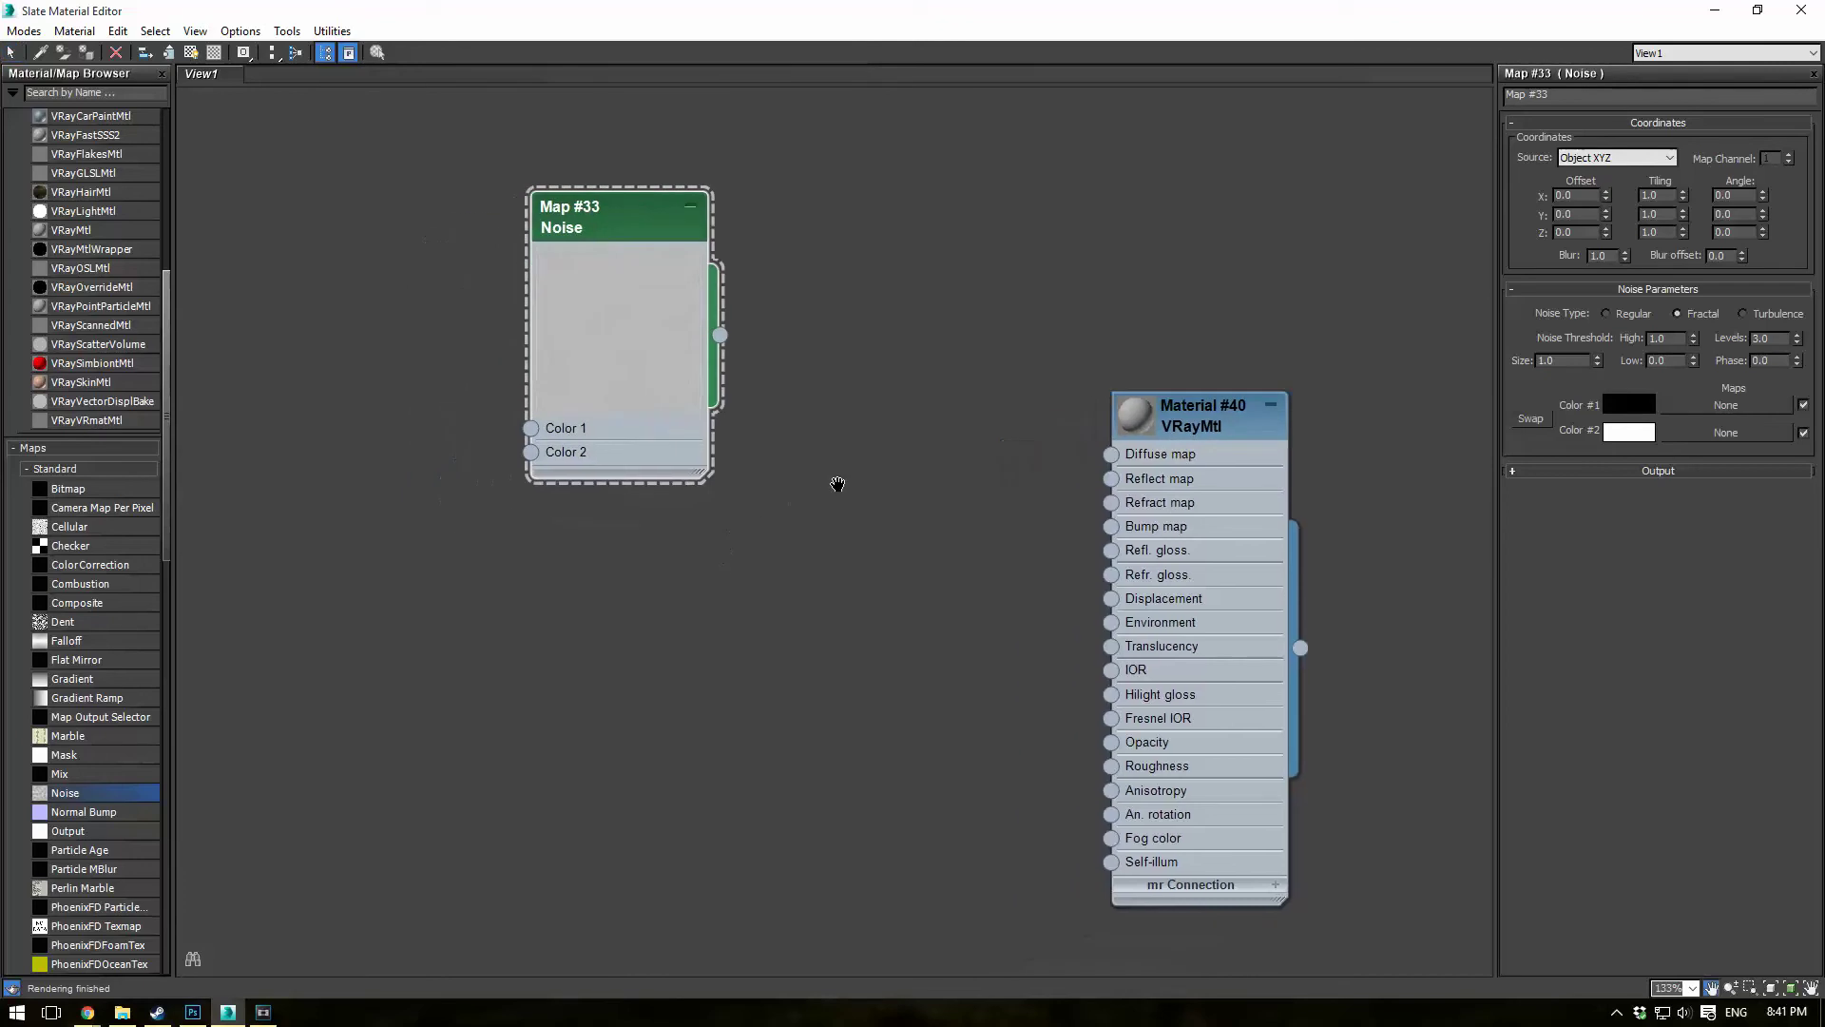
shift+drag(624, 205, 624, 650)
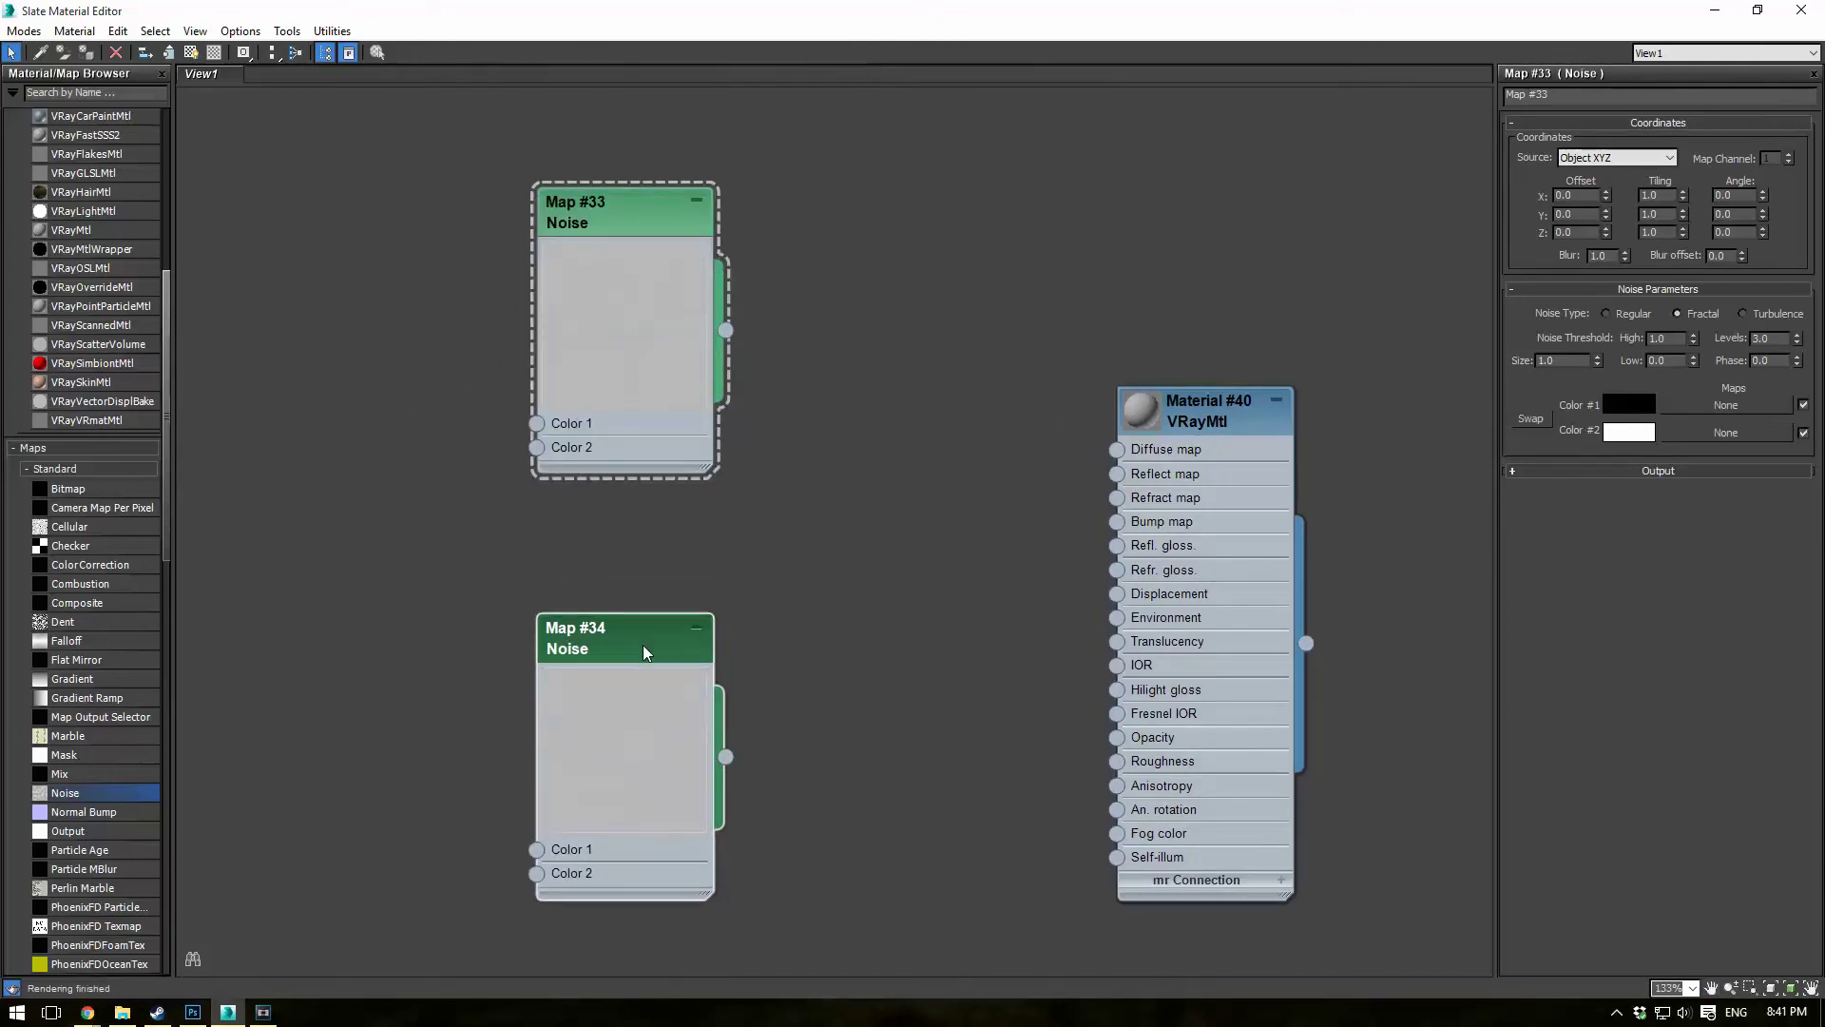
middle_drag(625, 650, 662, 362)
drag(644, 359, 659, 634)
middle_drag(882, 336, 876, 535)
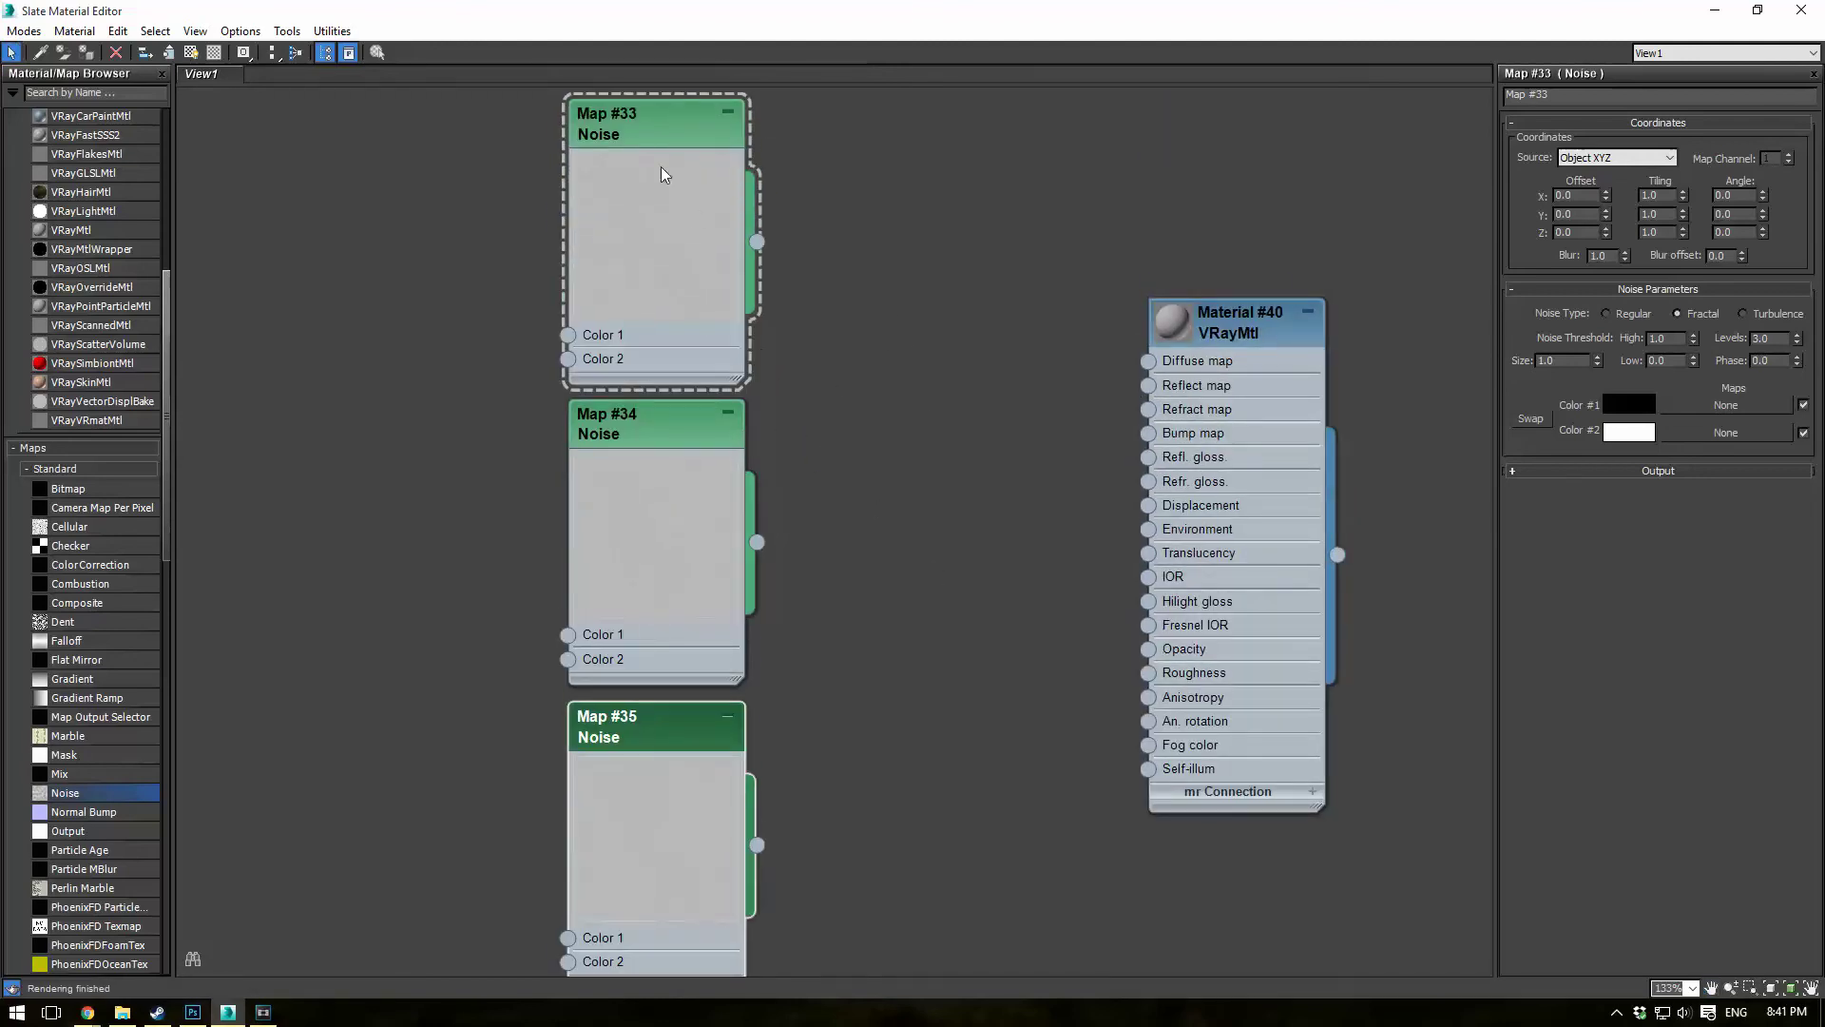
click(661, 131)
Set Map #33's colours to near-black grey 9 and a dark brown.
click(1629, 404)
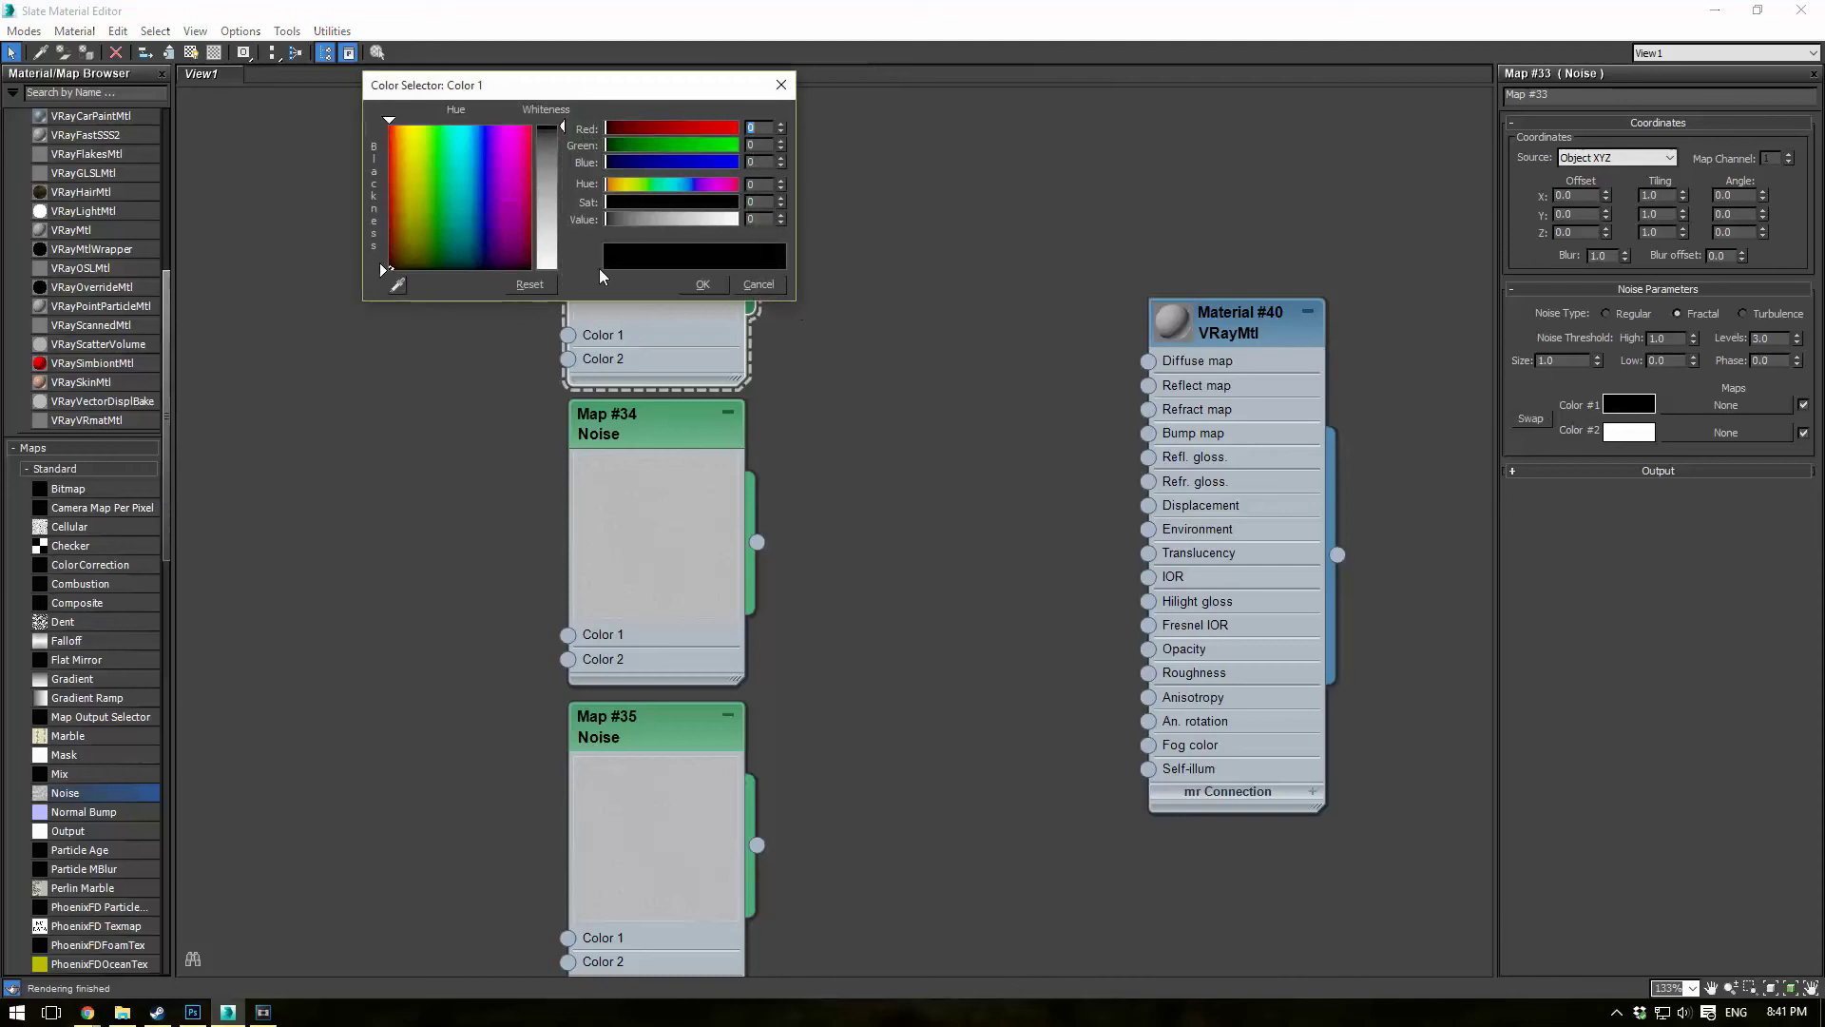
drag(610, 221, 610, 219)
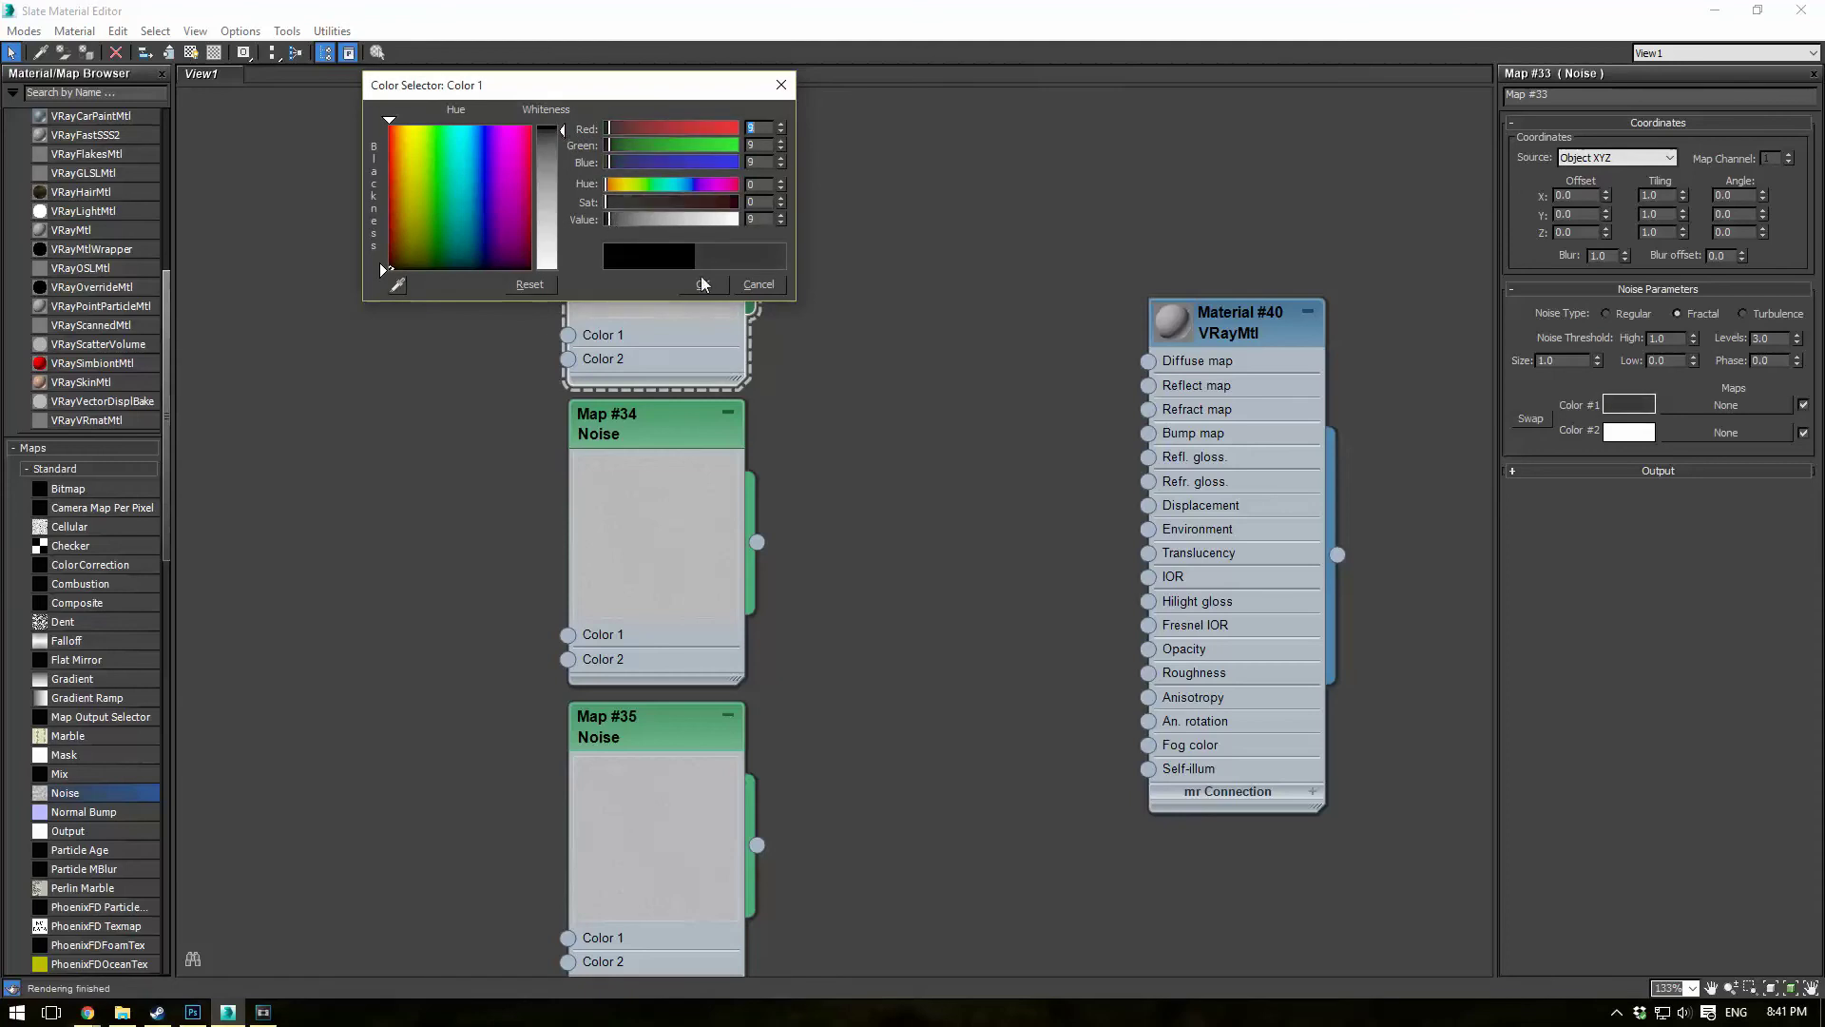
click(702, 286)
click(1625, 434)
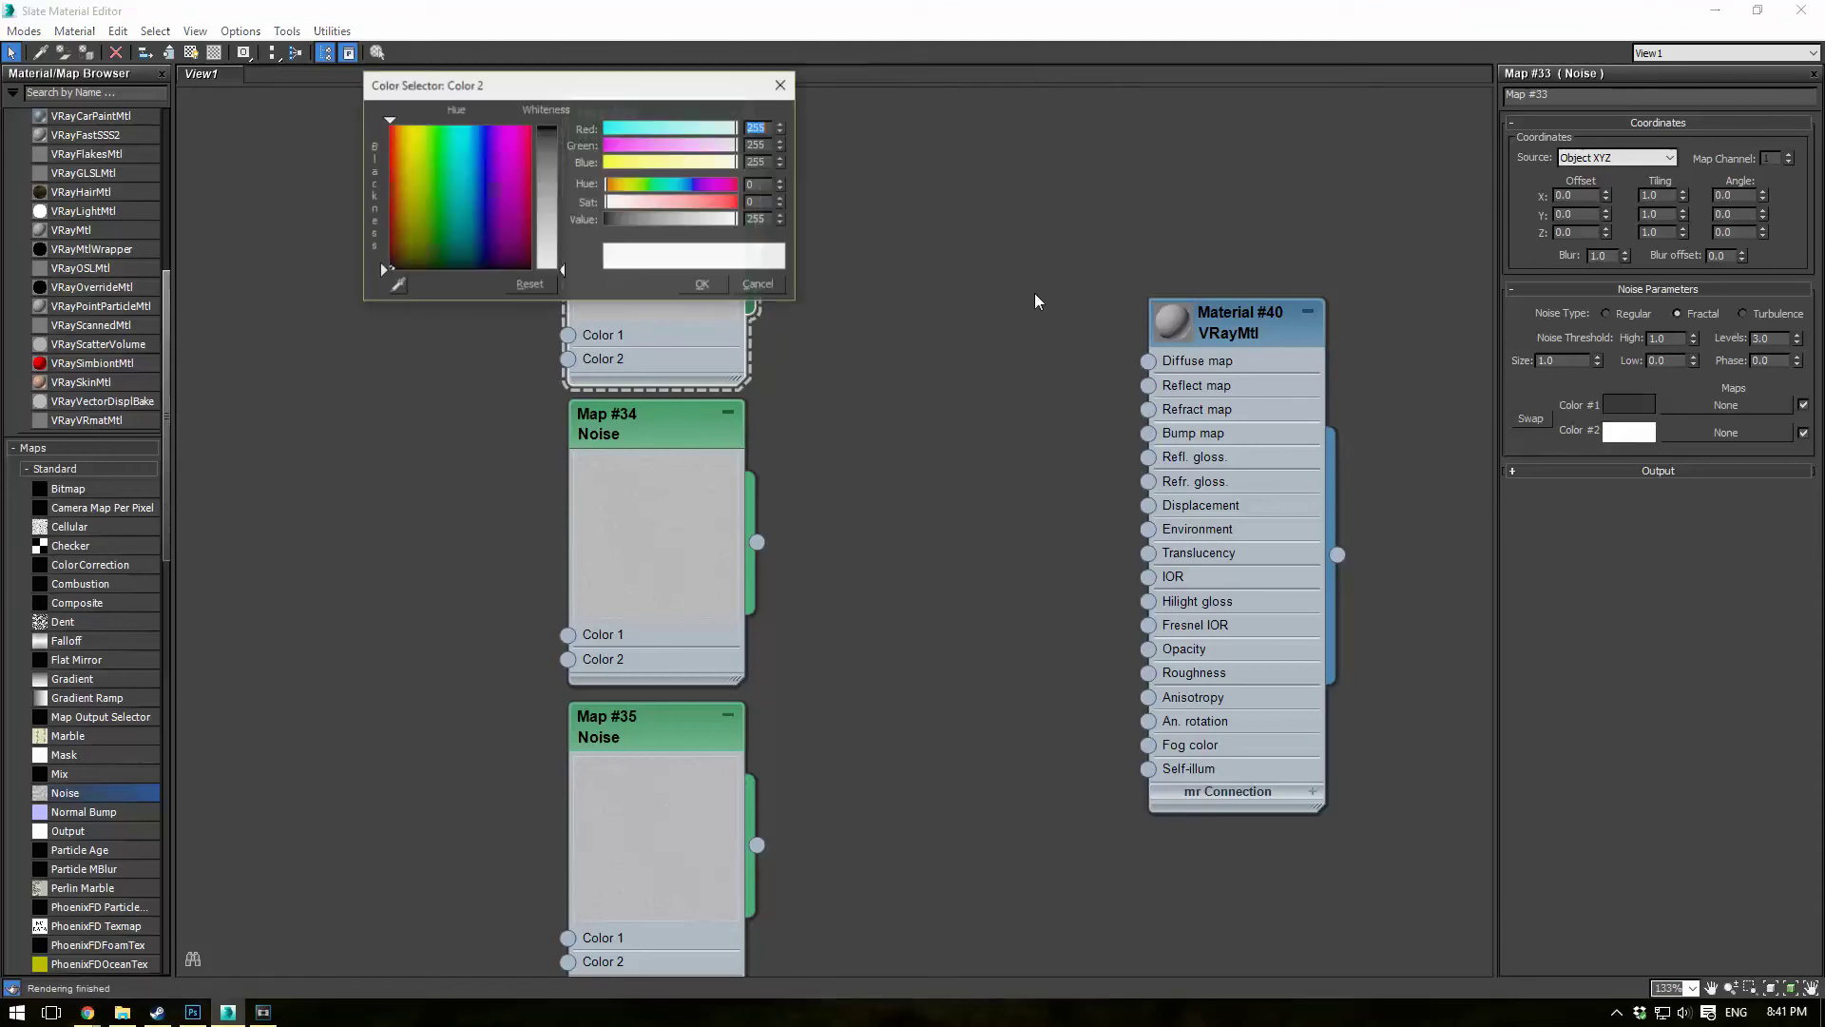
drag(669, 204, 610, 223)
click(701, 285)
Set Map #35's colours to dark grey 18 and roughly 22, 22, 19.
middle_drag(828, 522, 846, 447)
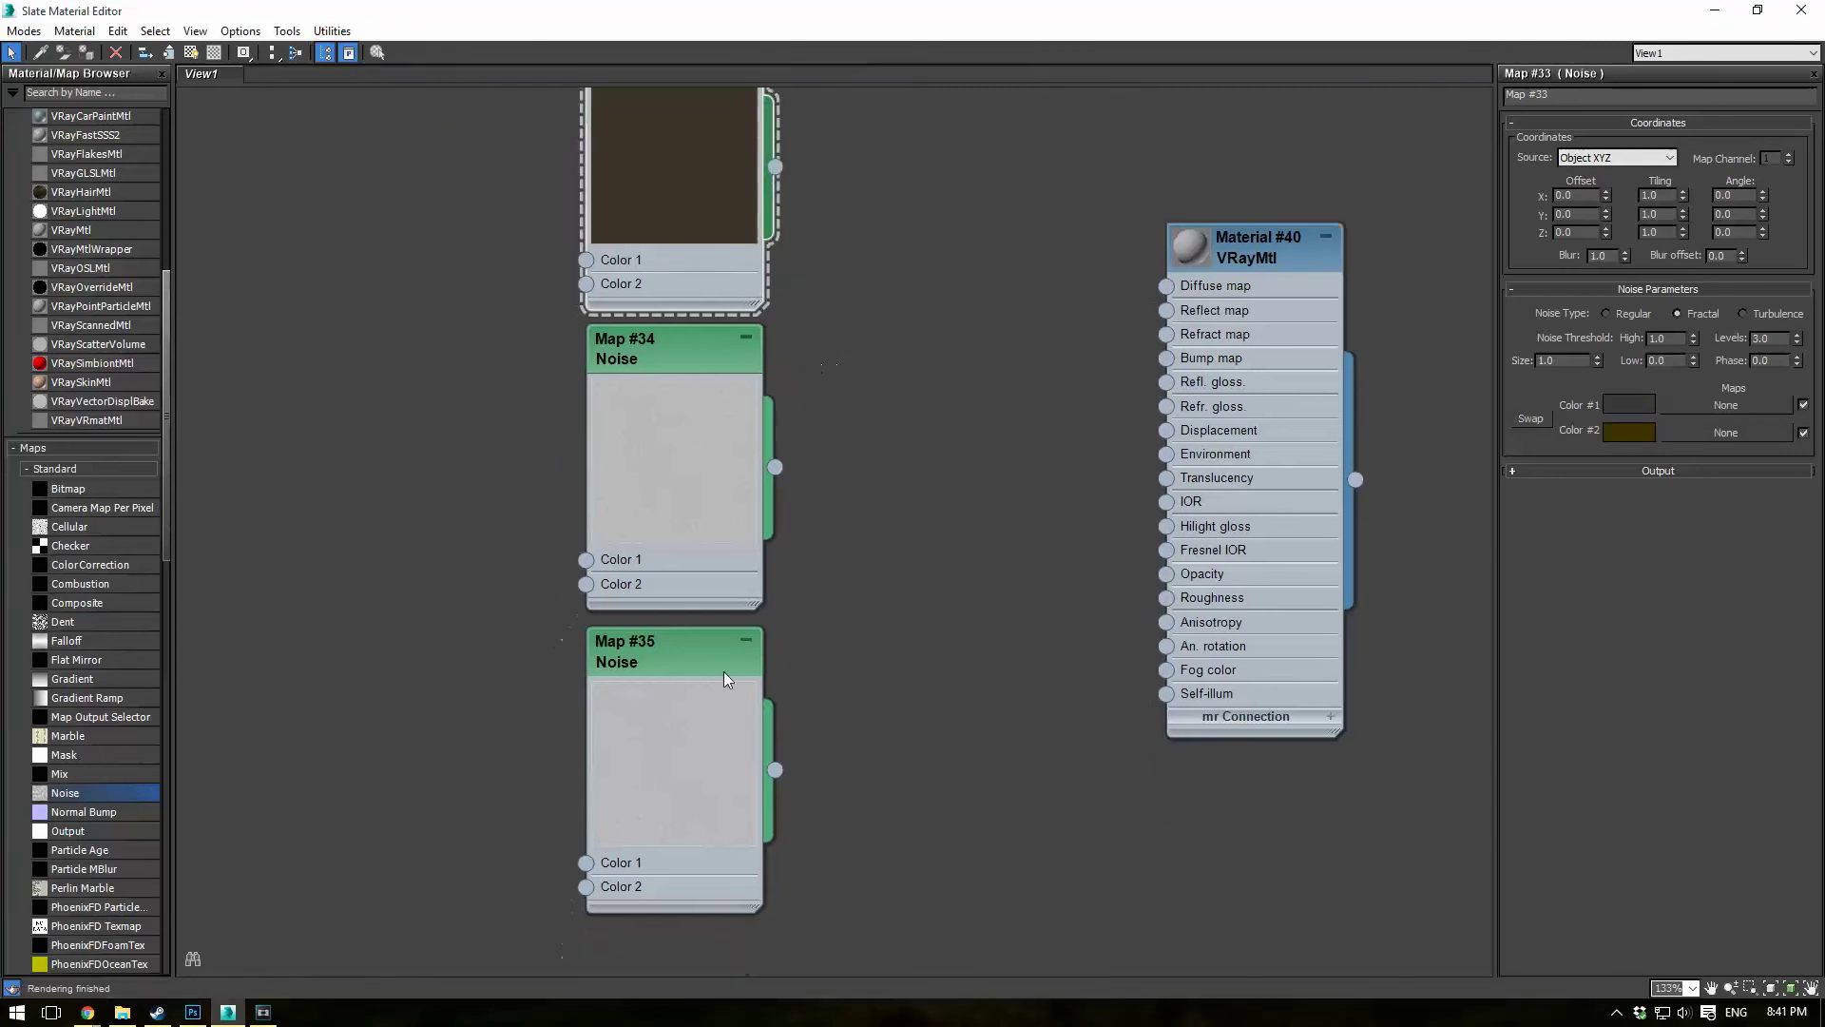
click(699, 665)
click(1627, 407)
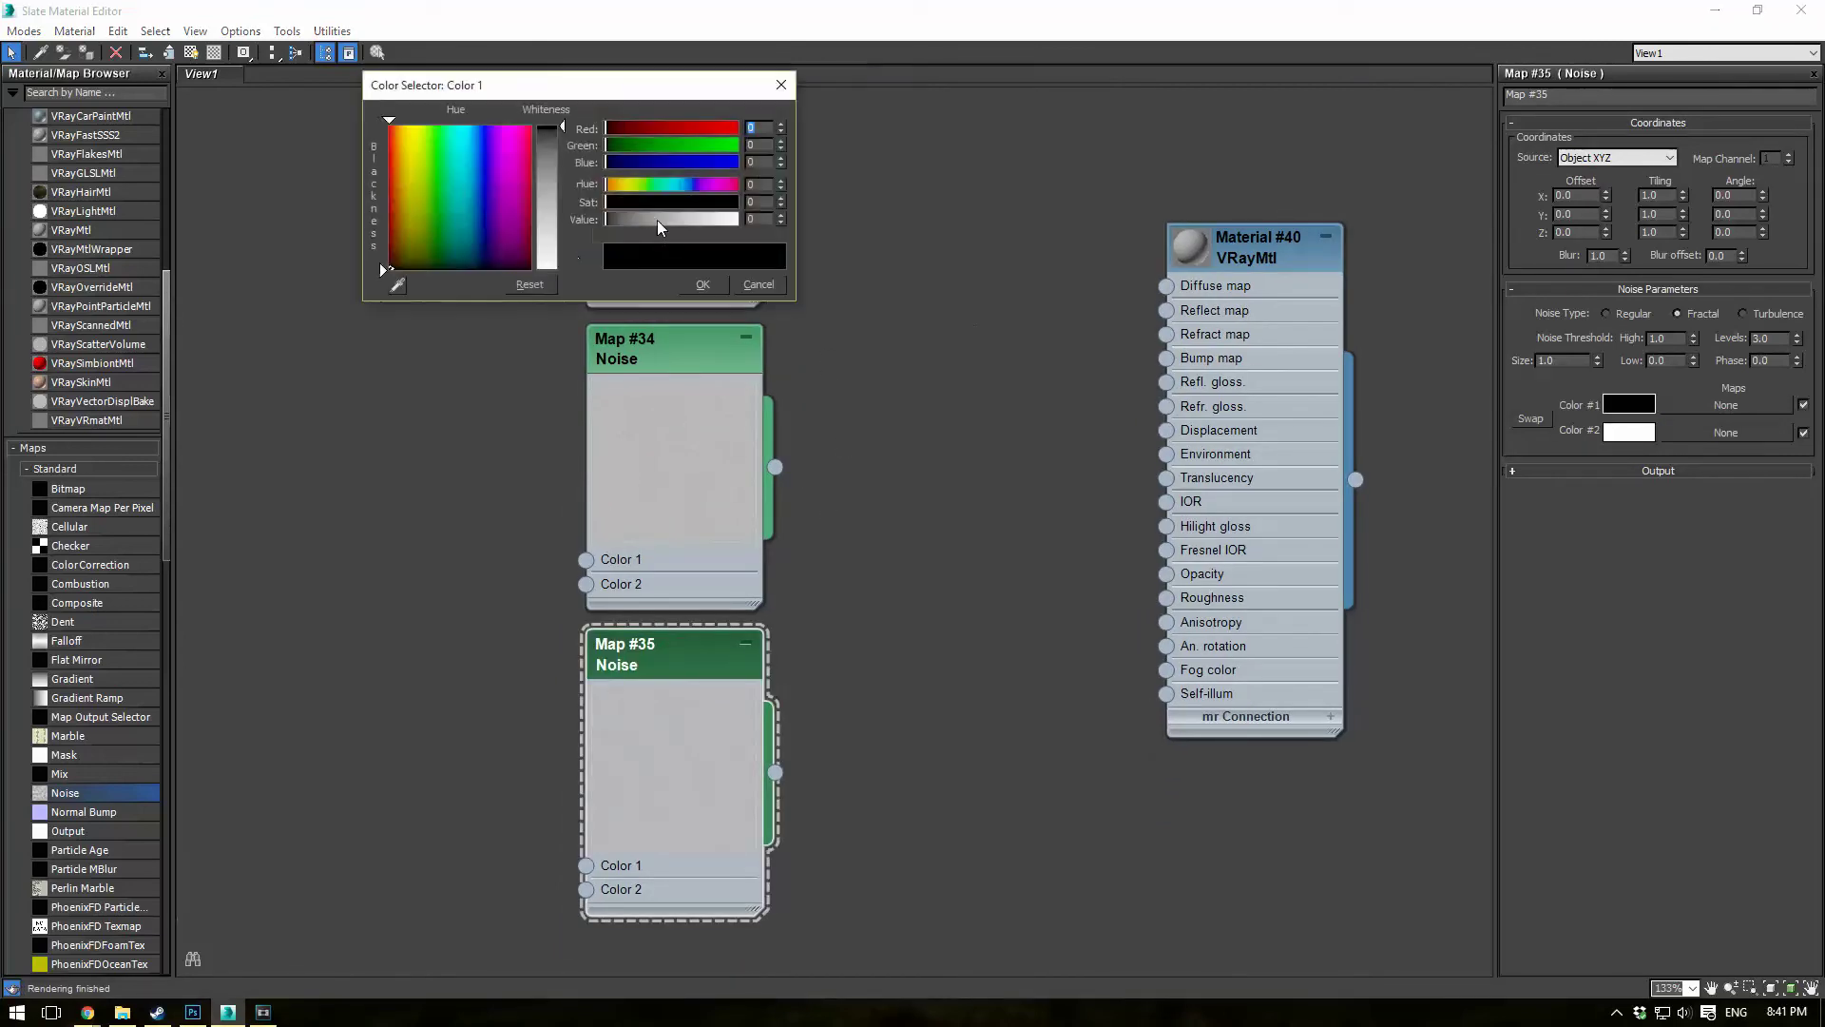
click(614, 218)
click(699, 284)
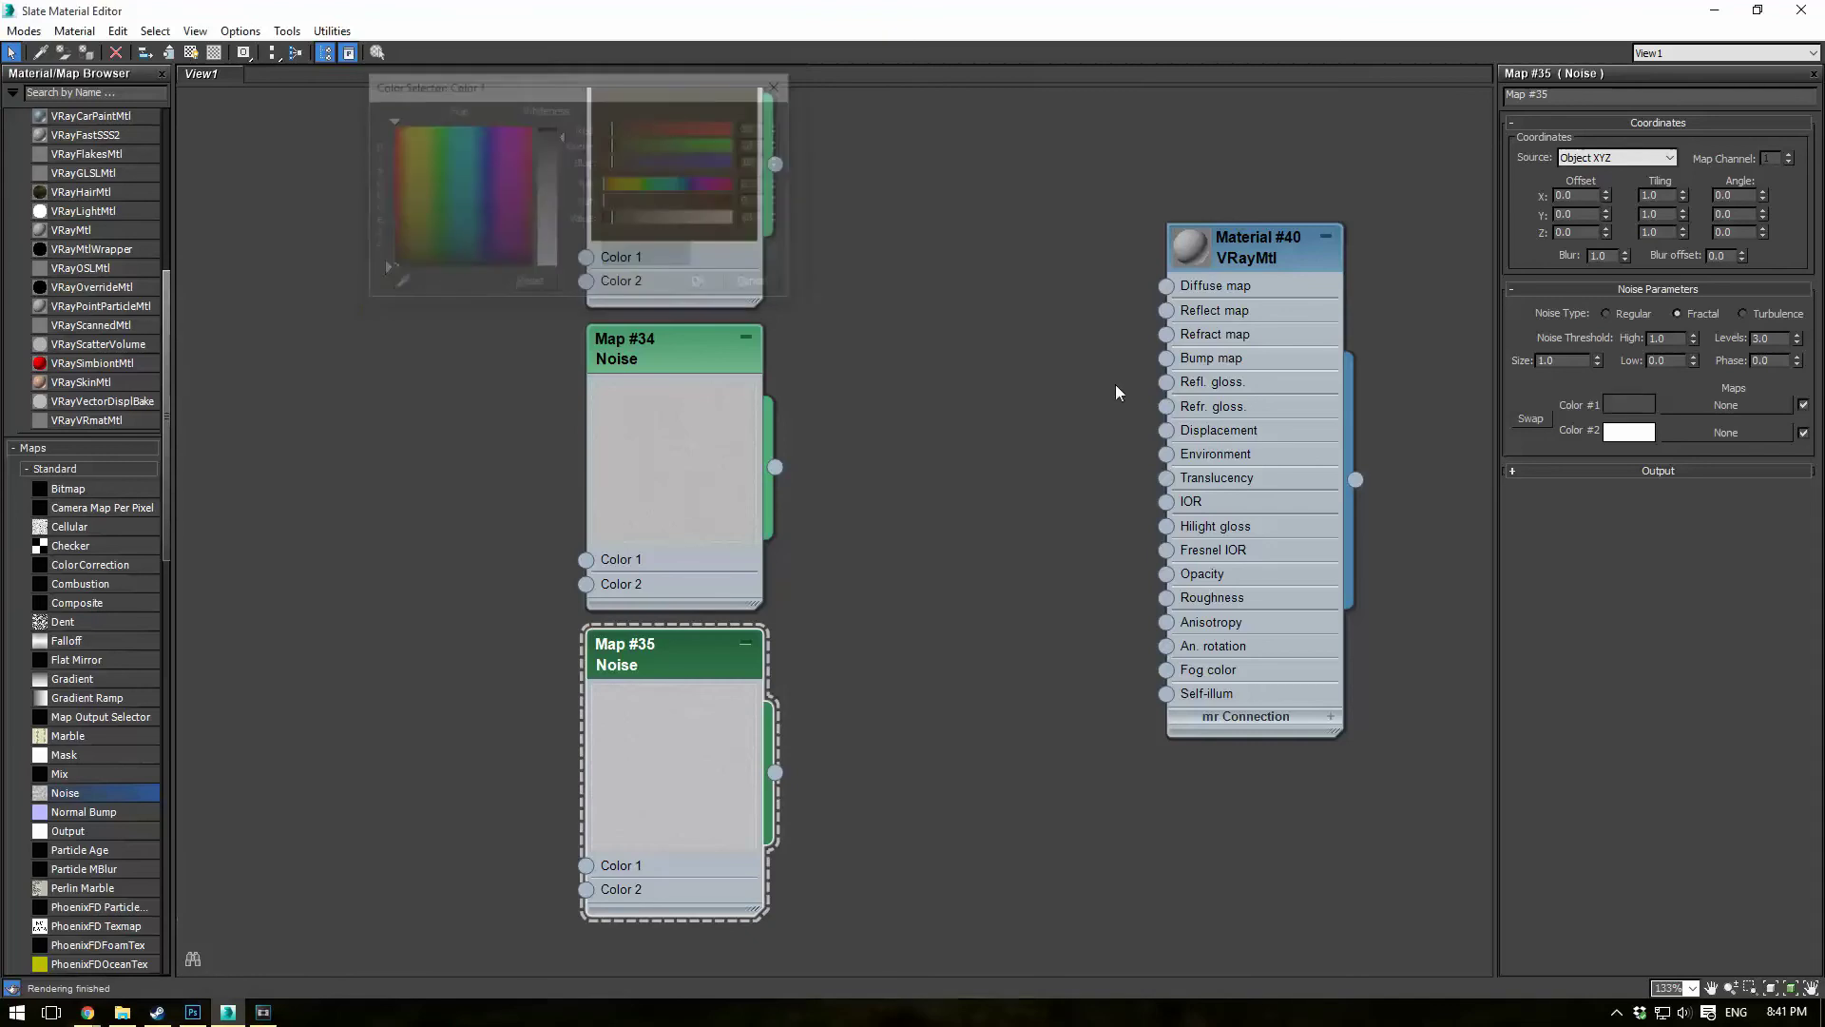
click(1628, 432)
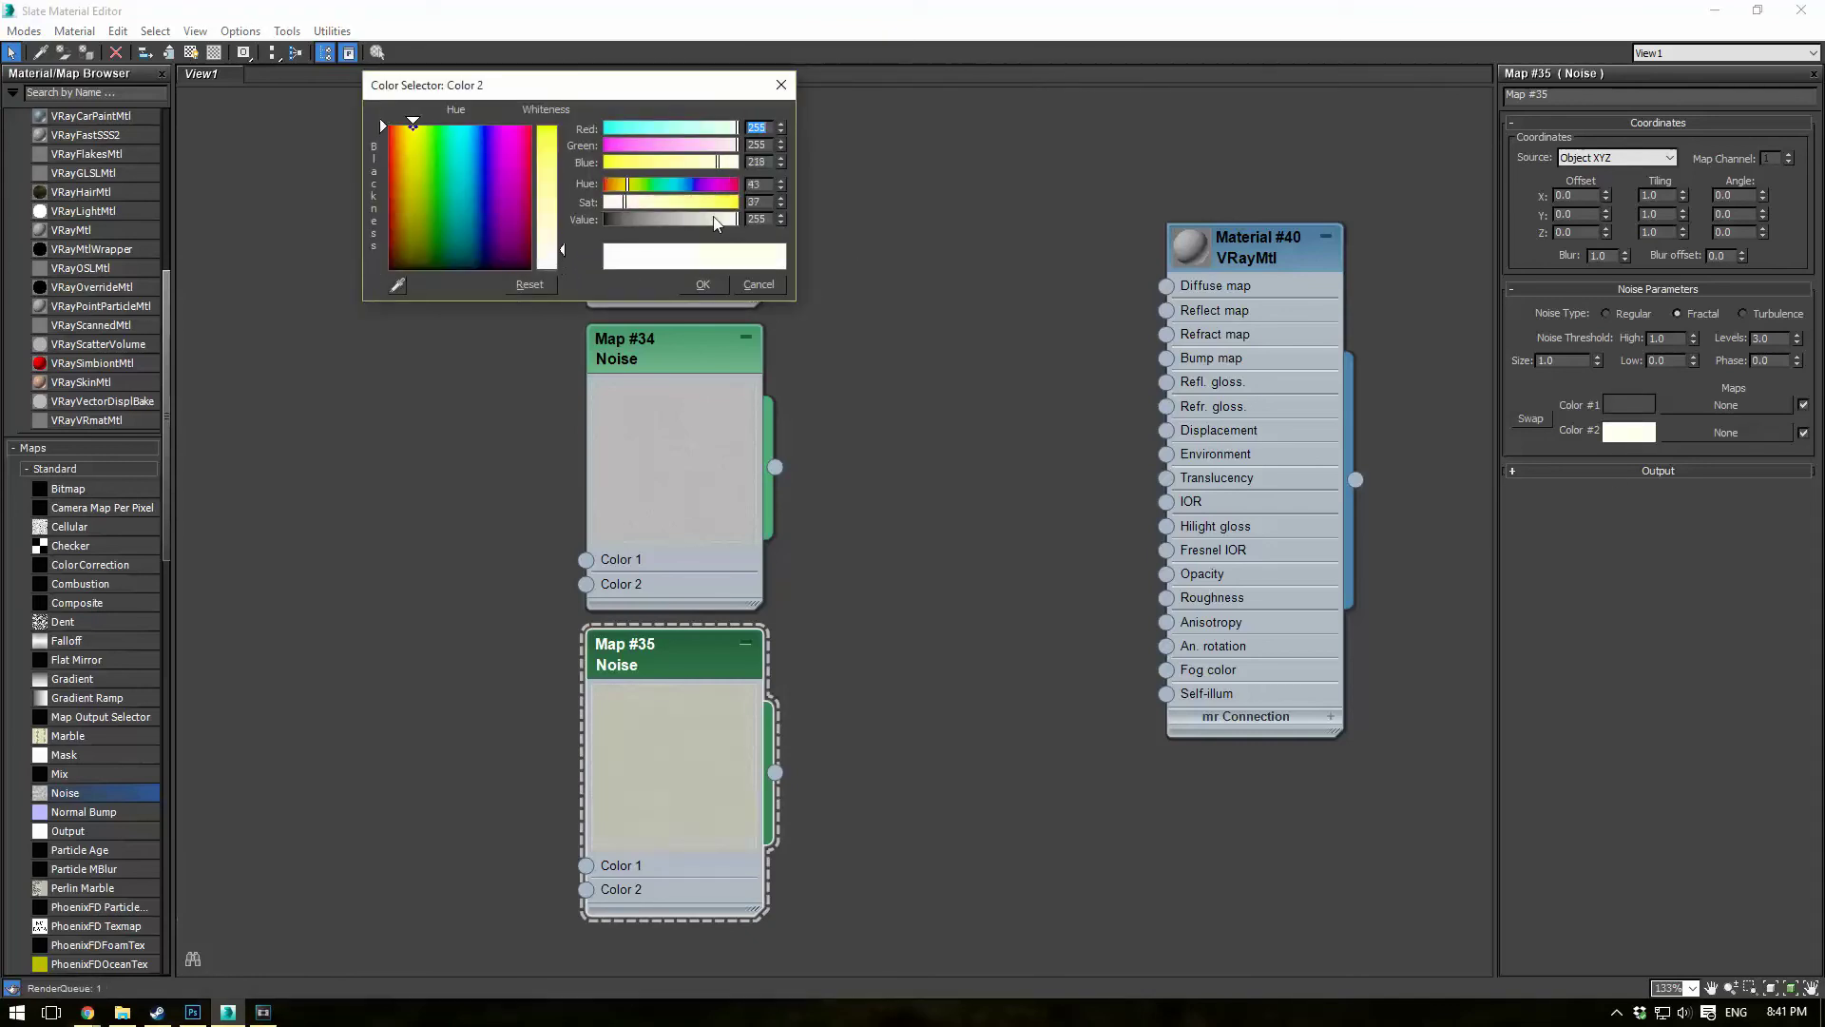
drag(734, 220, 616, 220)
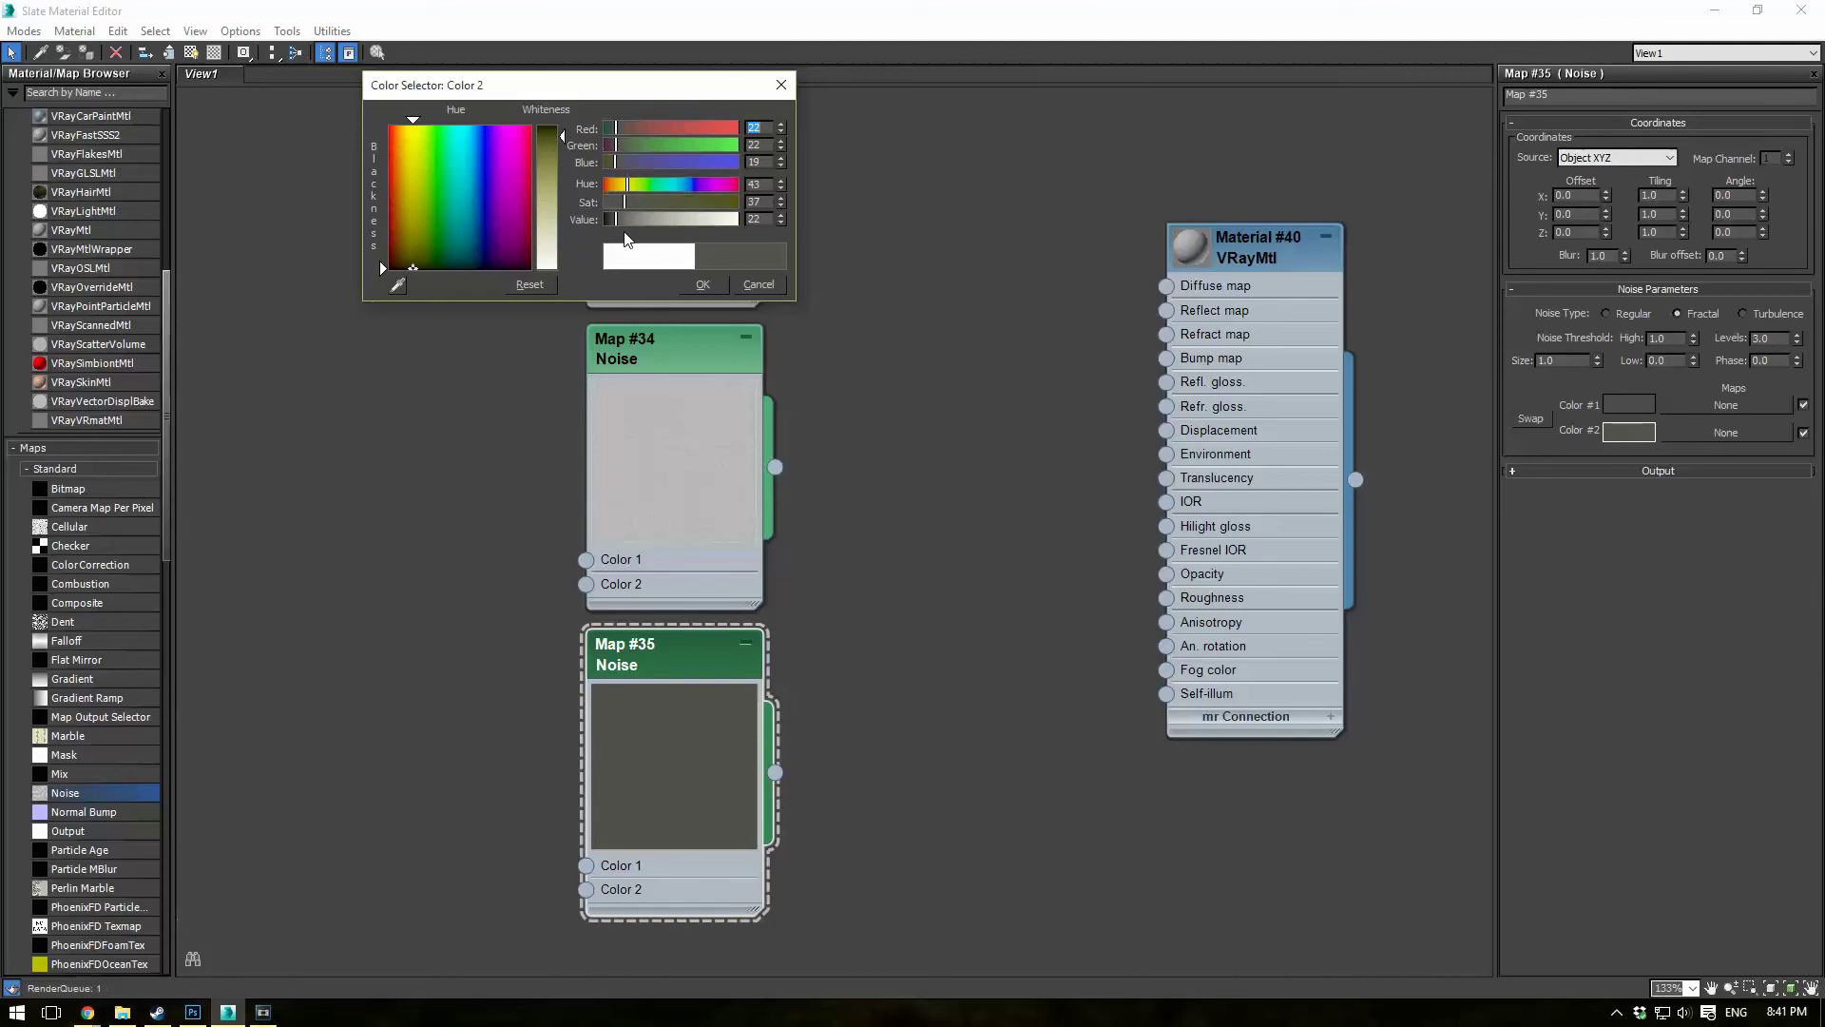
click(703, 285)
Set the Noise Blur to 0.01 in the Coordinates rollout for Map #33 and Map #35.
middle_drag(935, 384, 936, 549)
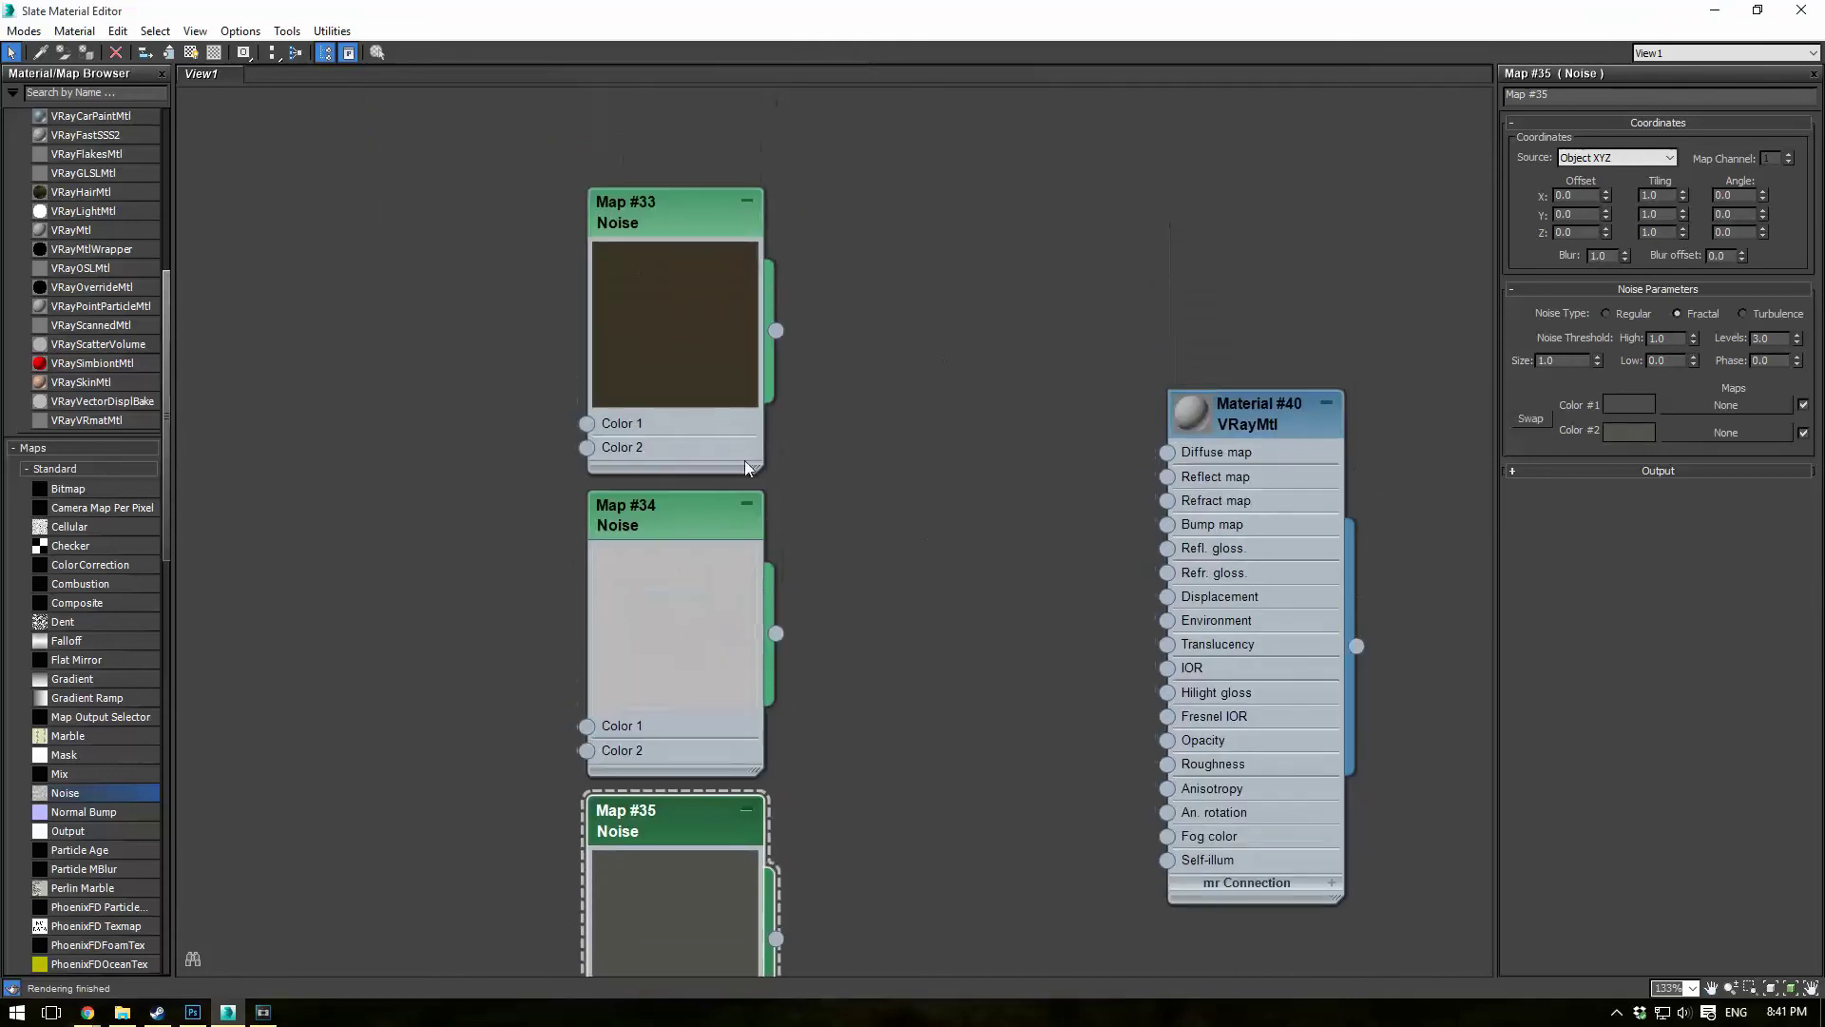
middle_drag(842, 480, 803, 384)
click(664, 414)
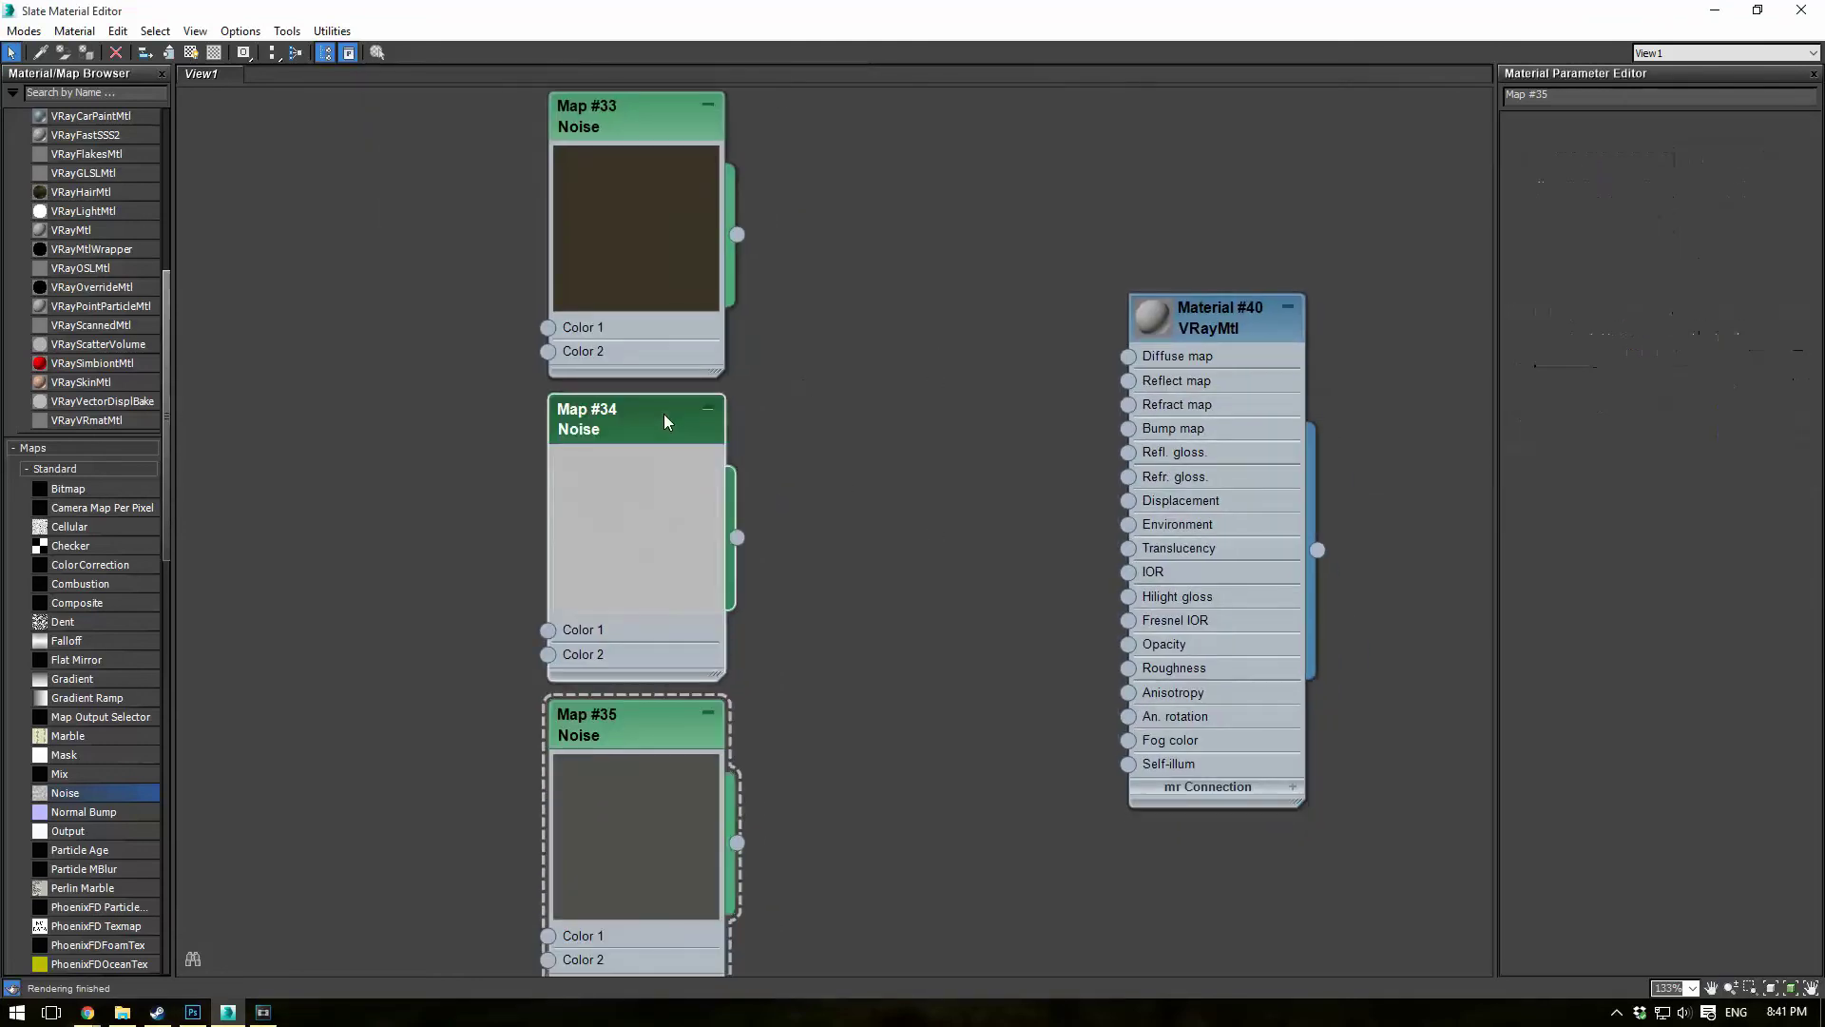
double_click(1602, 257)
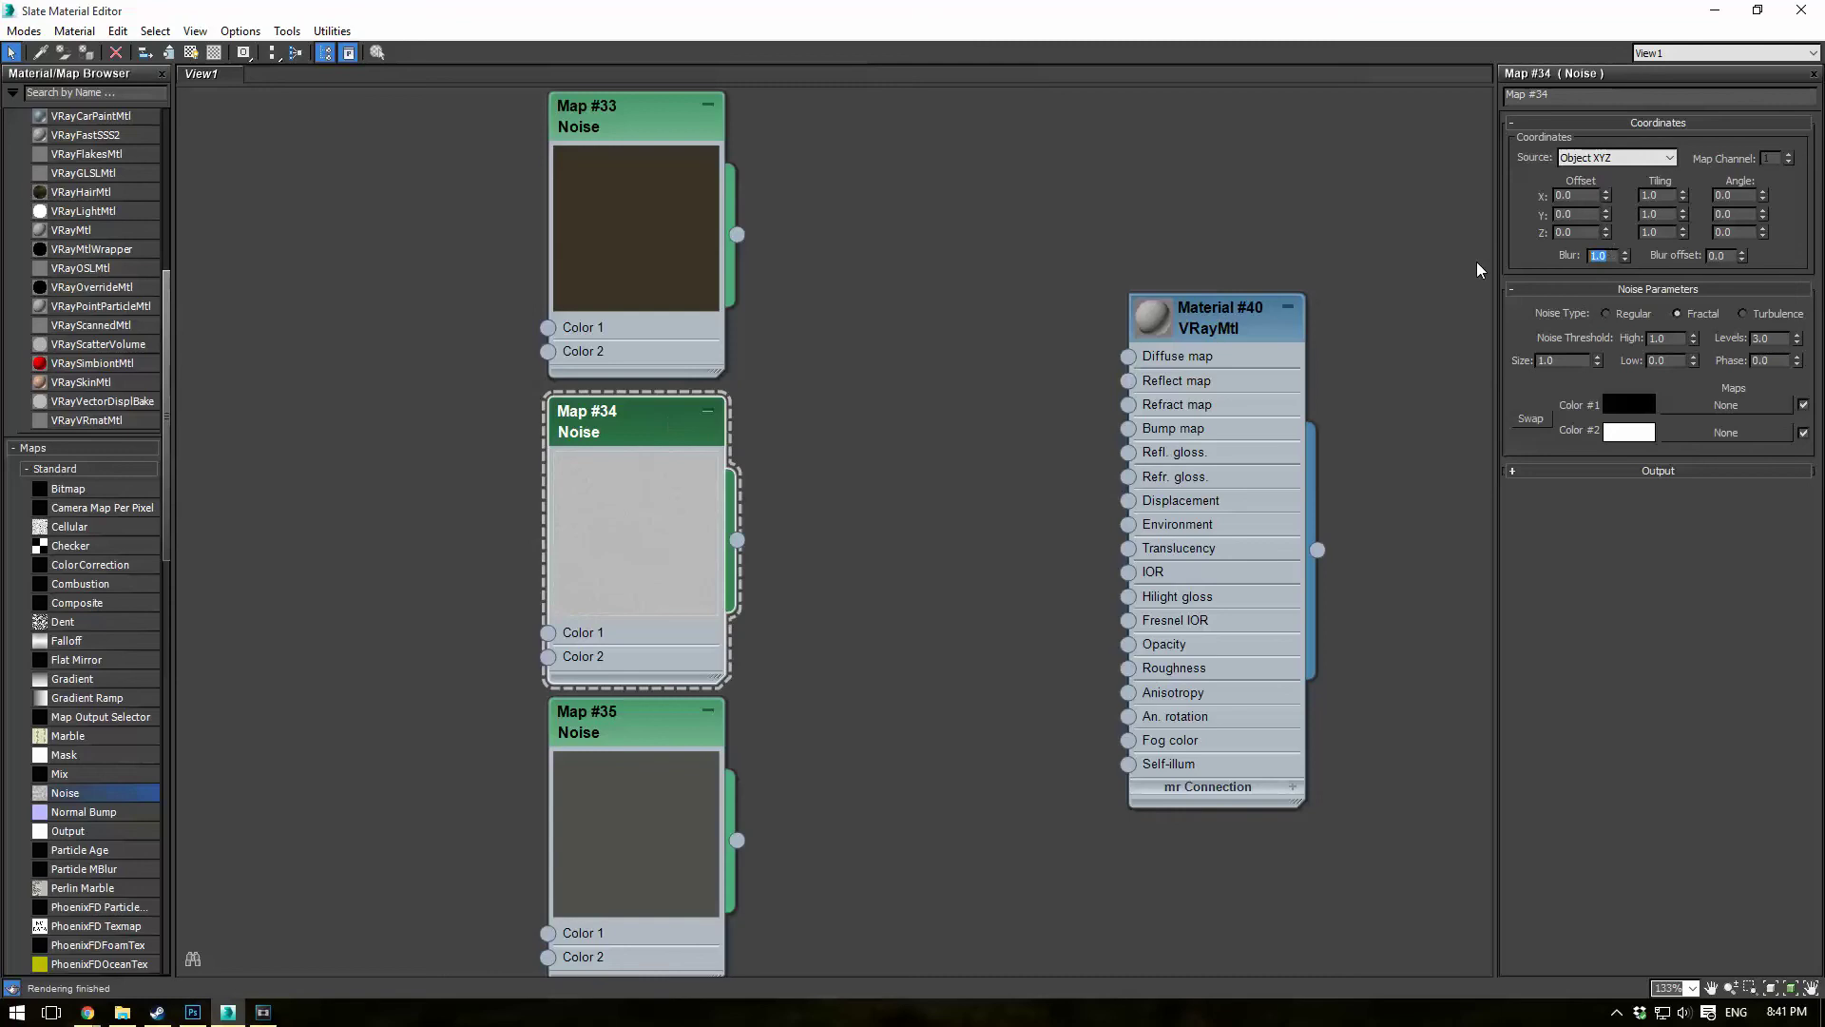
click(663, 126)
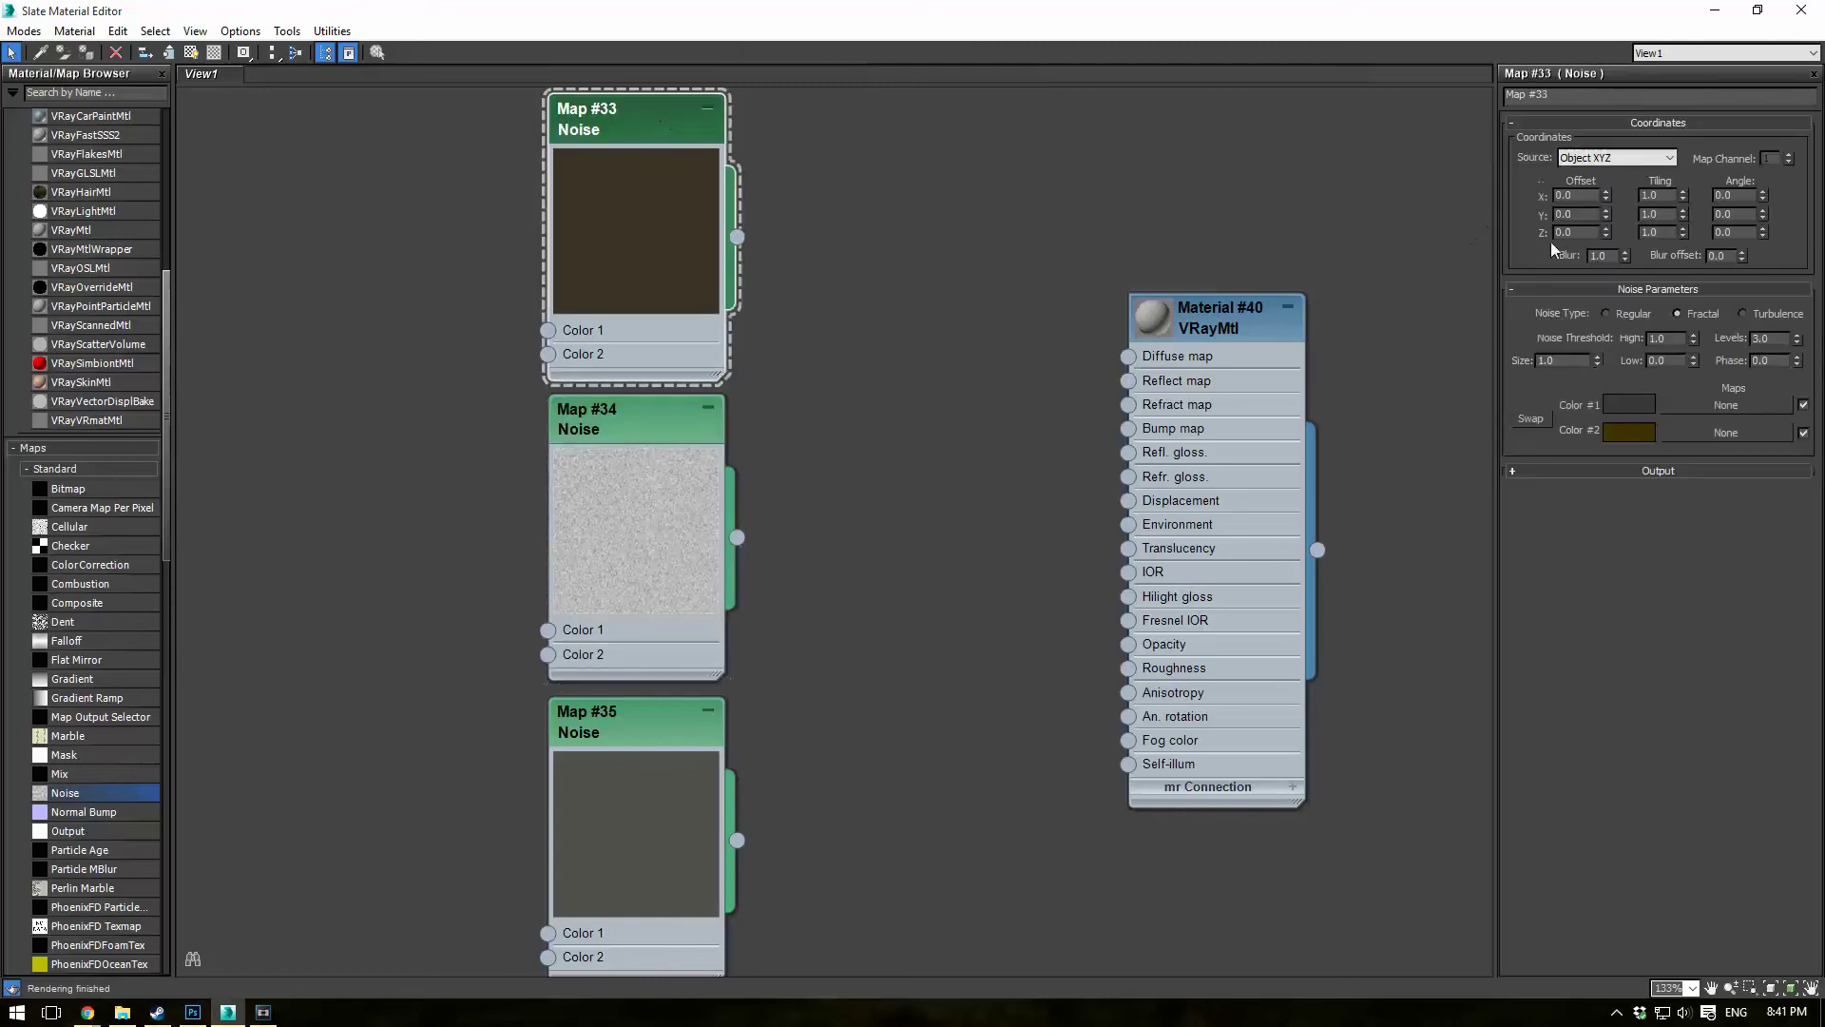
double_click(1599, 255)
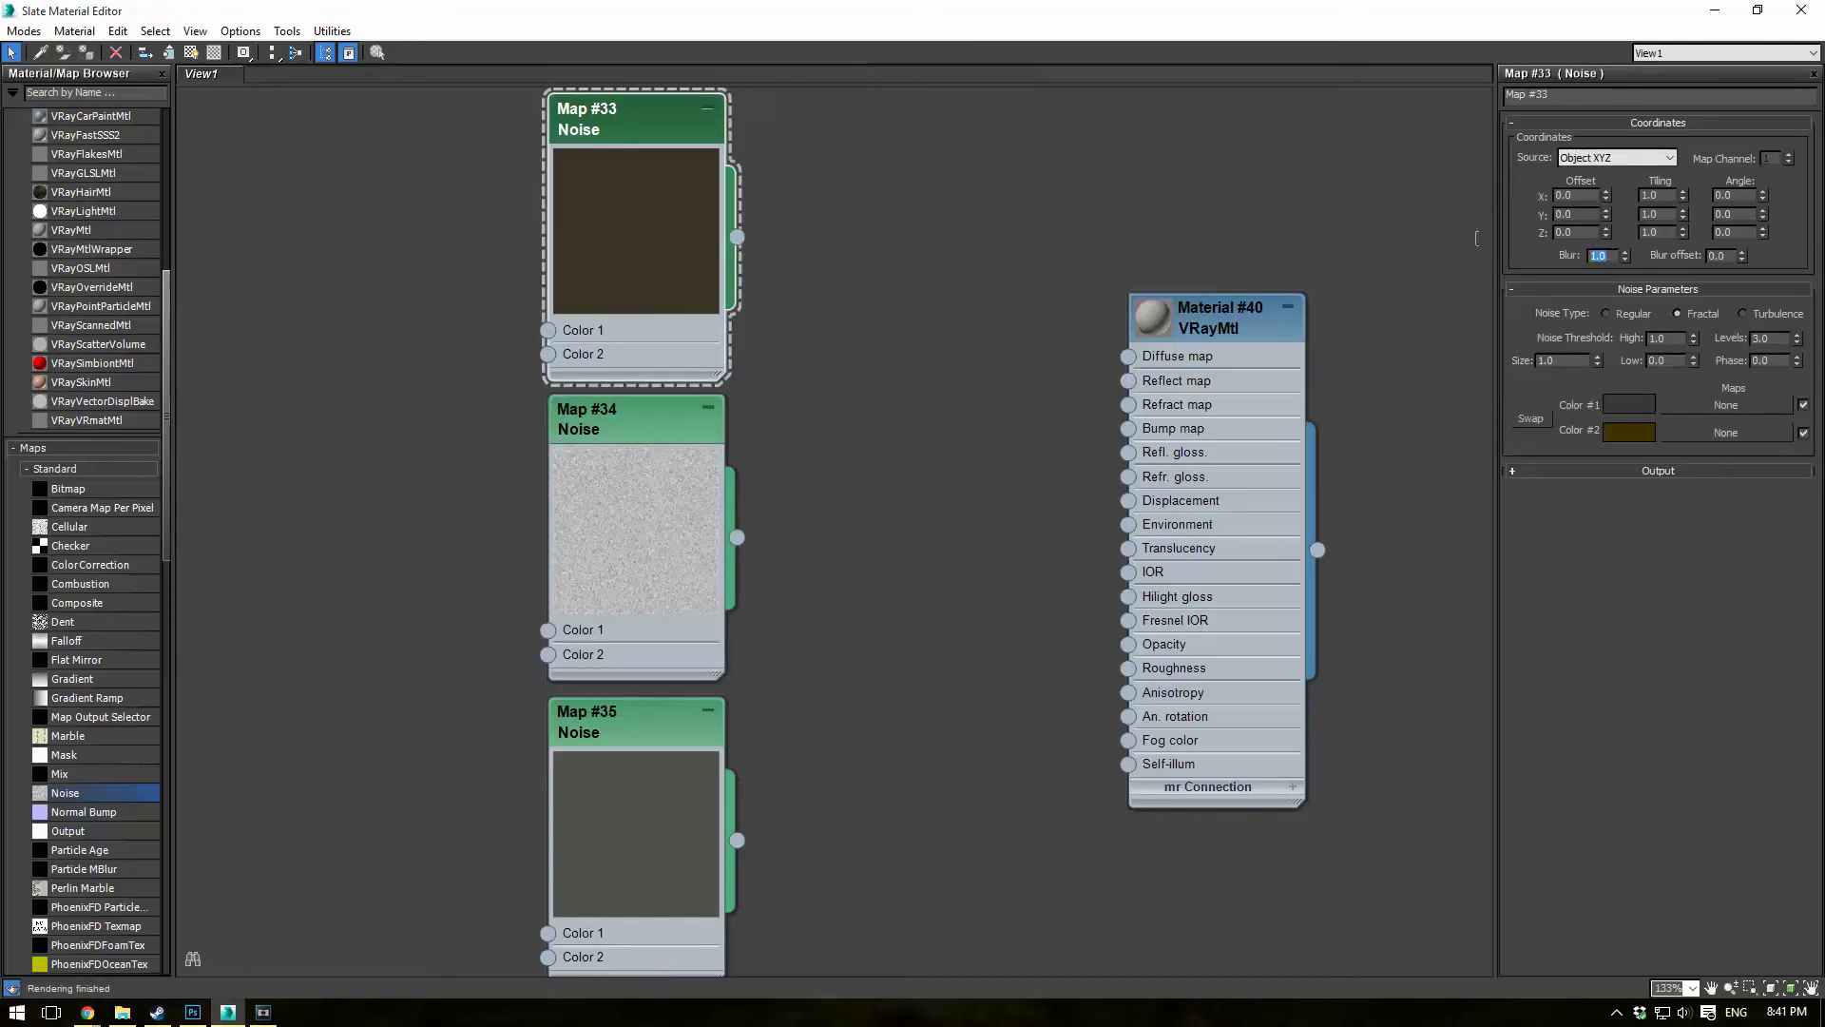
click(670, 724)
double_click(1600, 256)
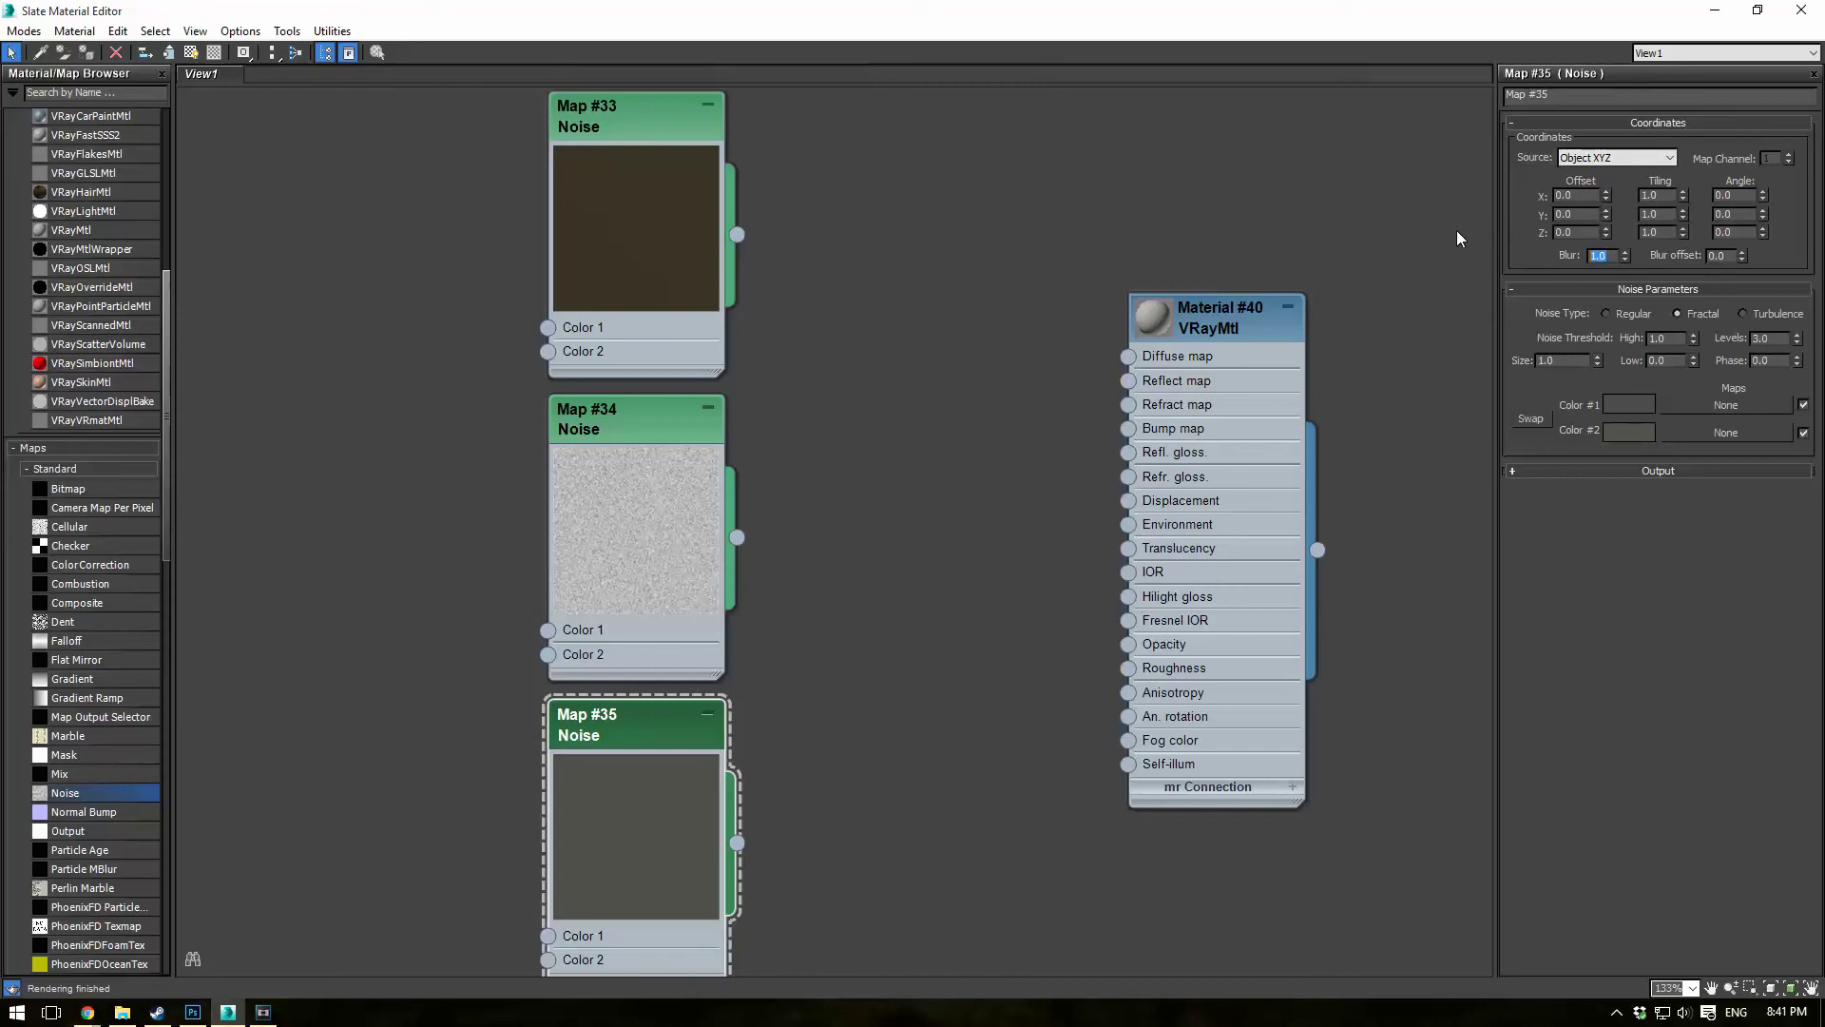
text(0.01)
click(637, 130)
Add Mix map #36 with Map #33 as Color 1, Map #35 as Color 2, Map #34 as Mix Amount.
middle_drag(873, 371, 841, 372)
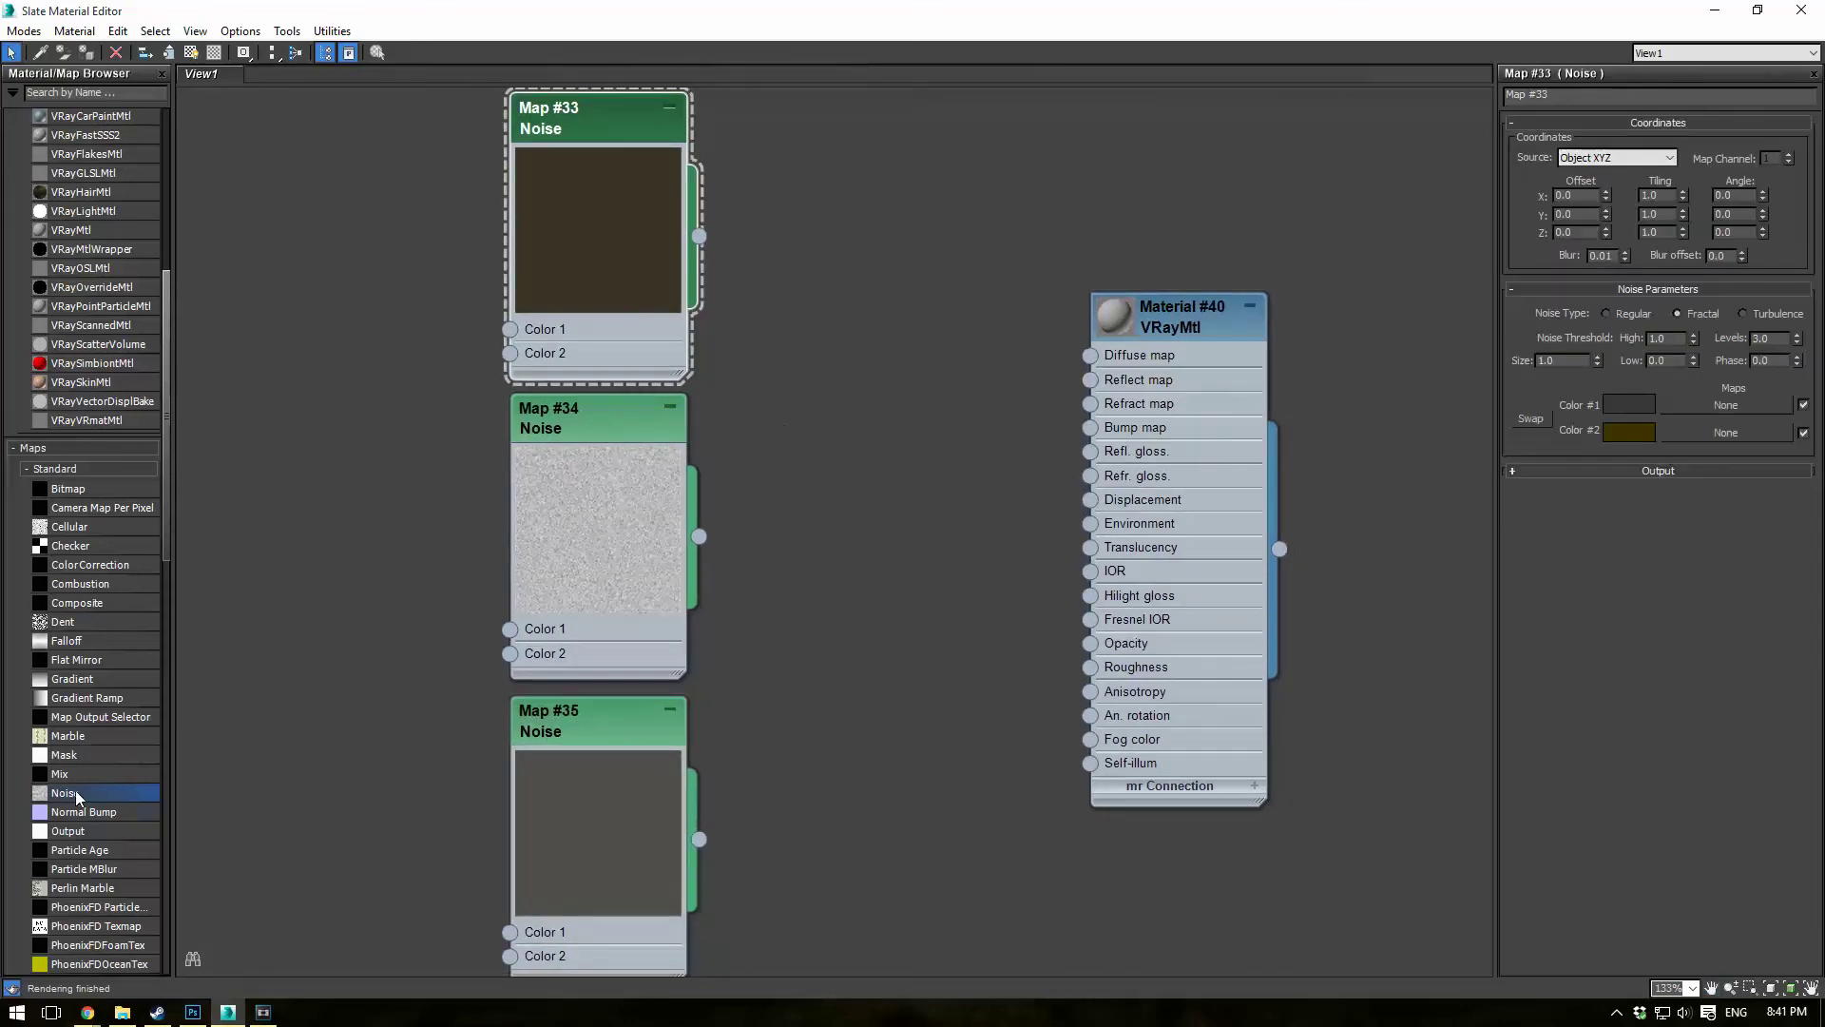
drag(72, 772, 906, 481)
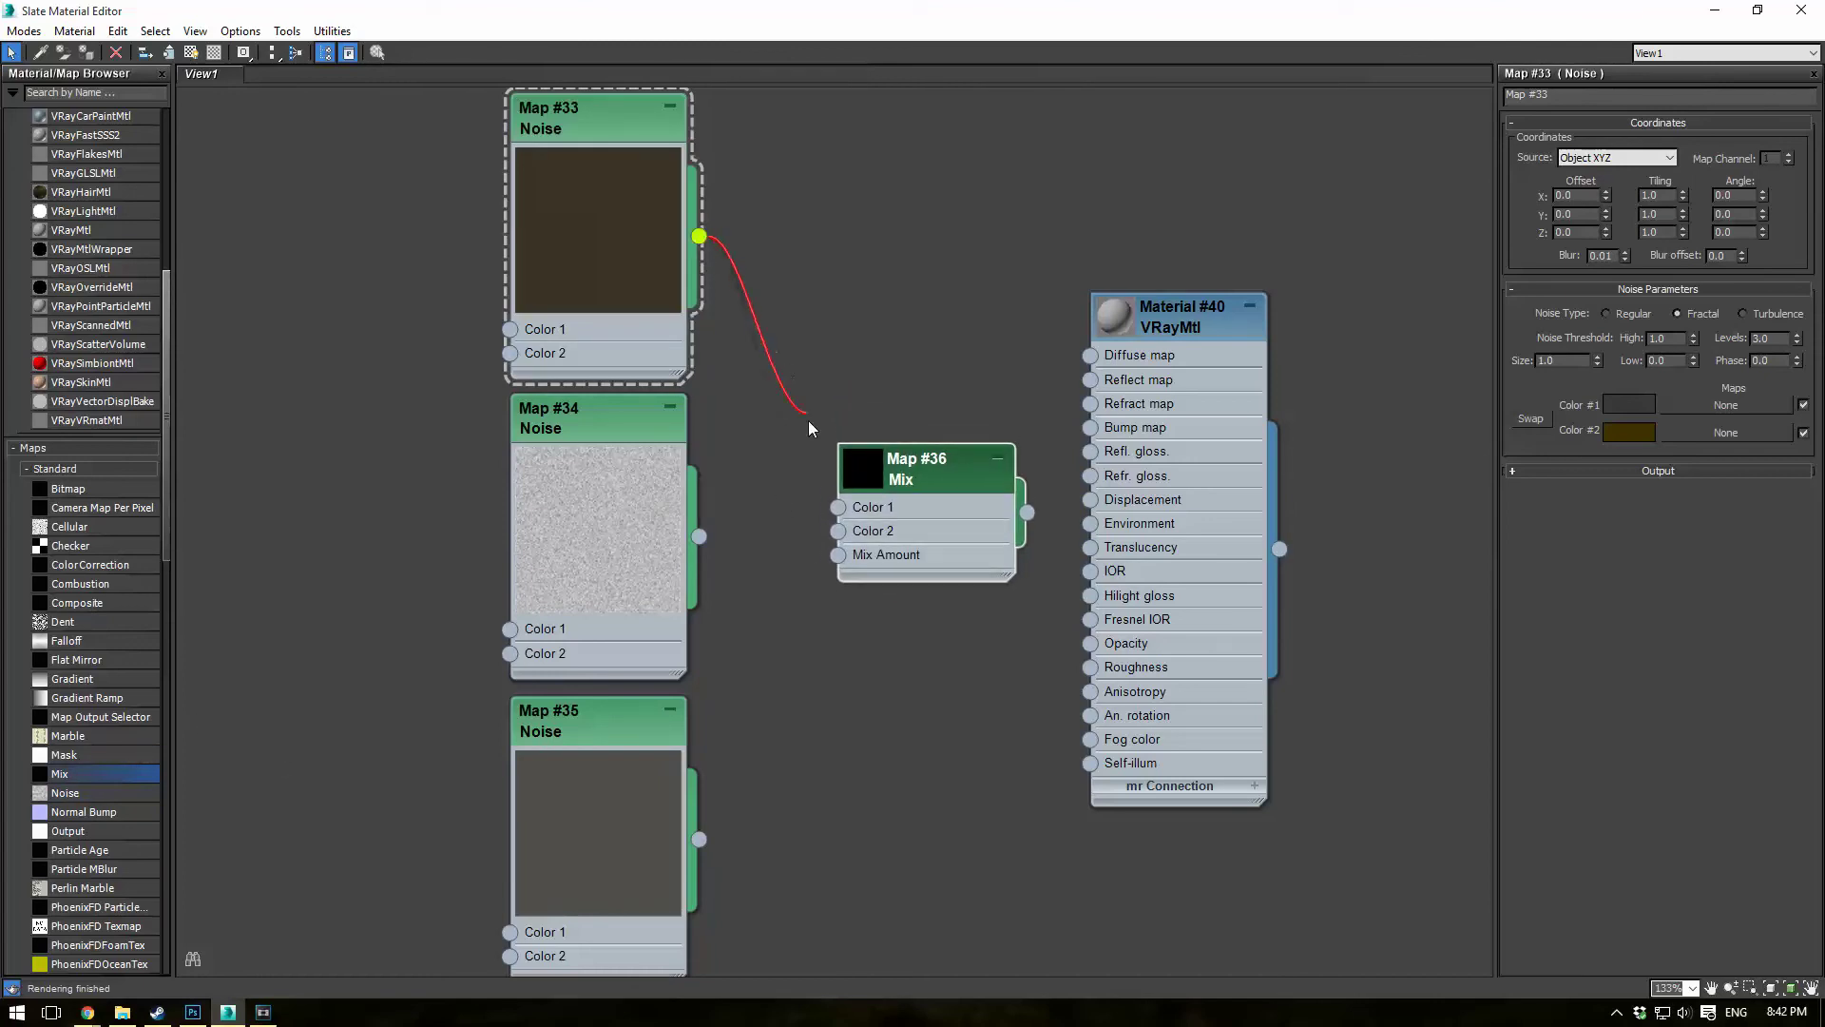
drag(808, 420, 836, 507)
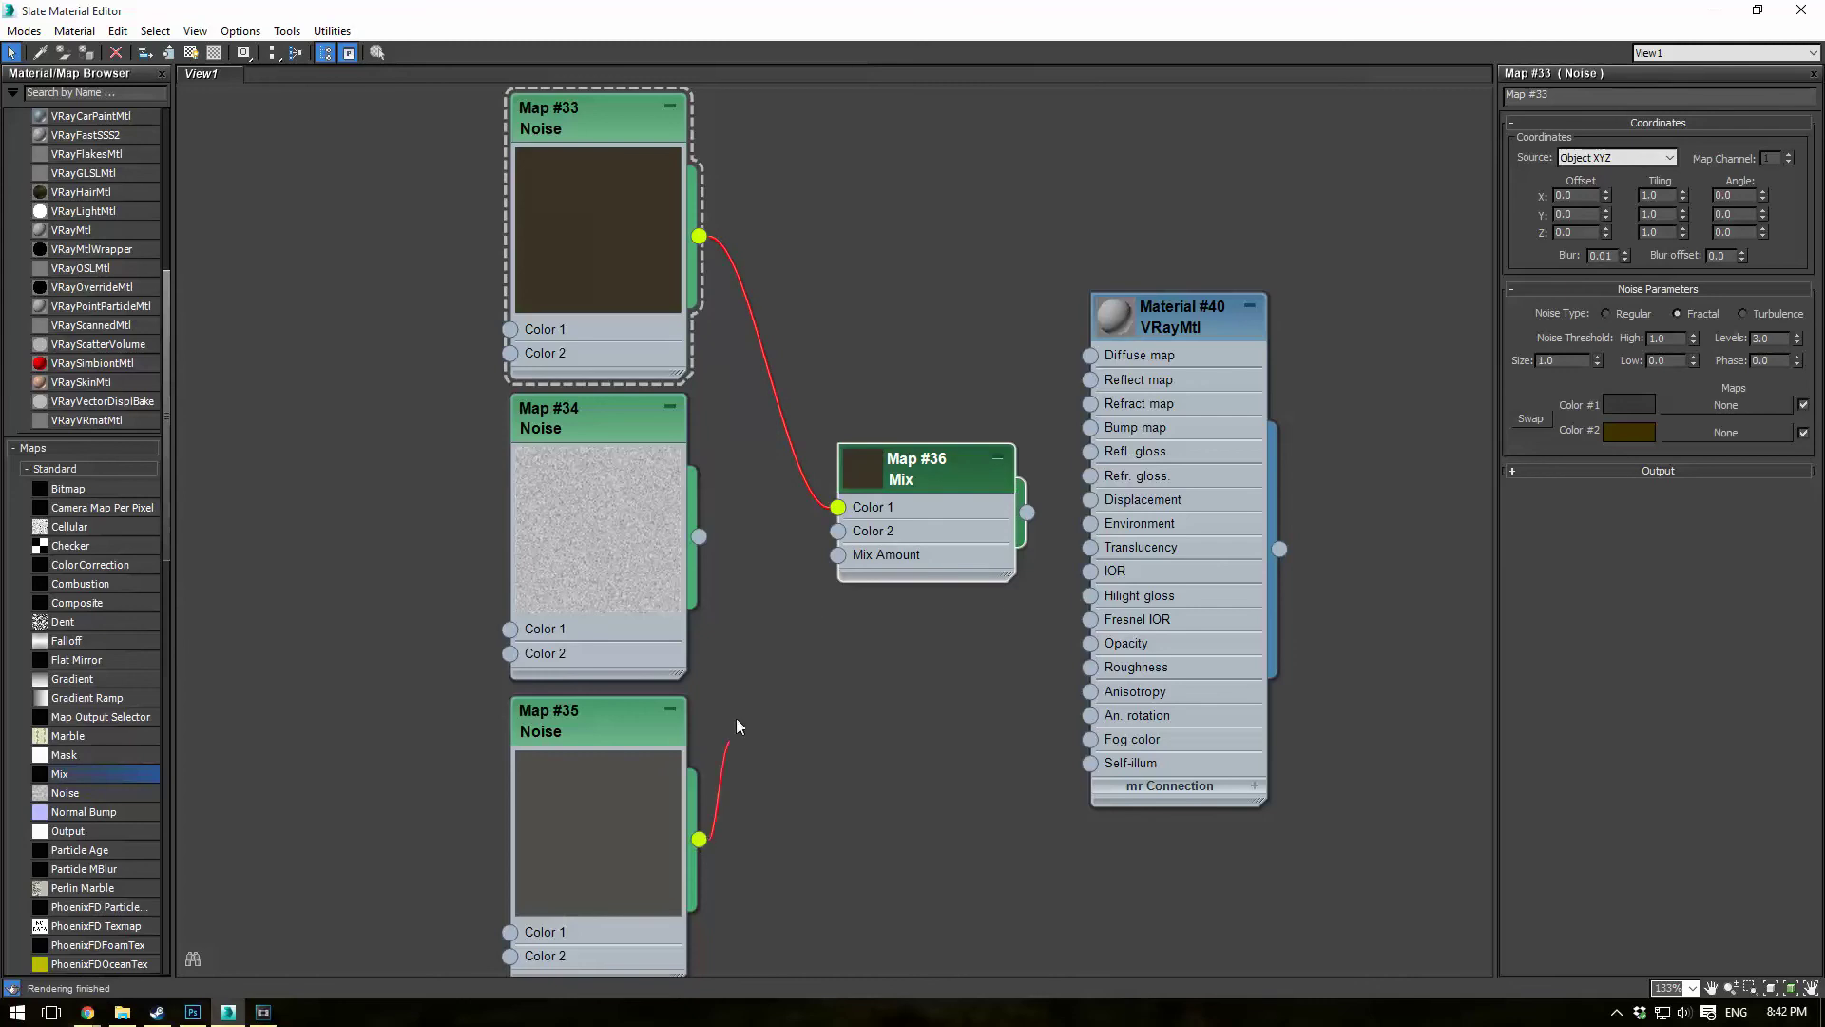
drag(736, 717, 835, 531)
drag(699, 535, 838, 554)
double_click(870, 466)
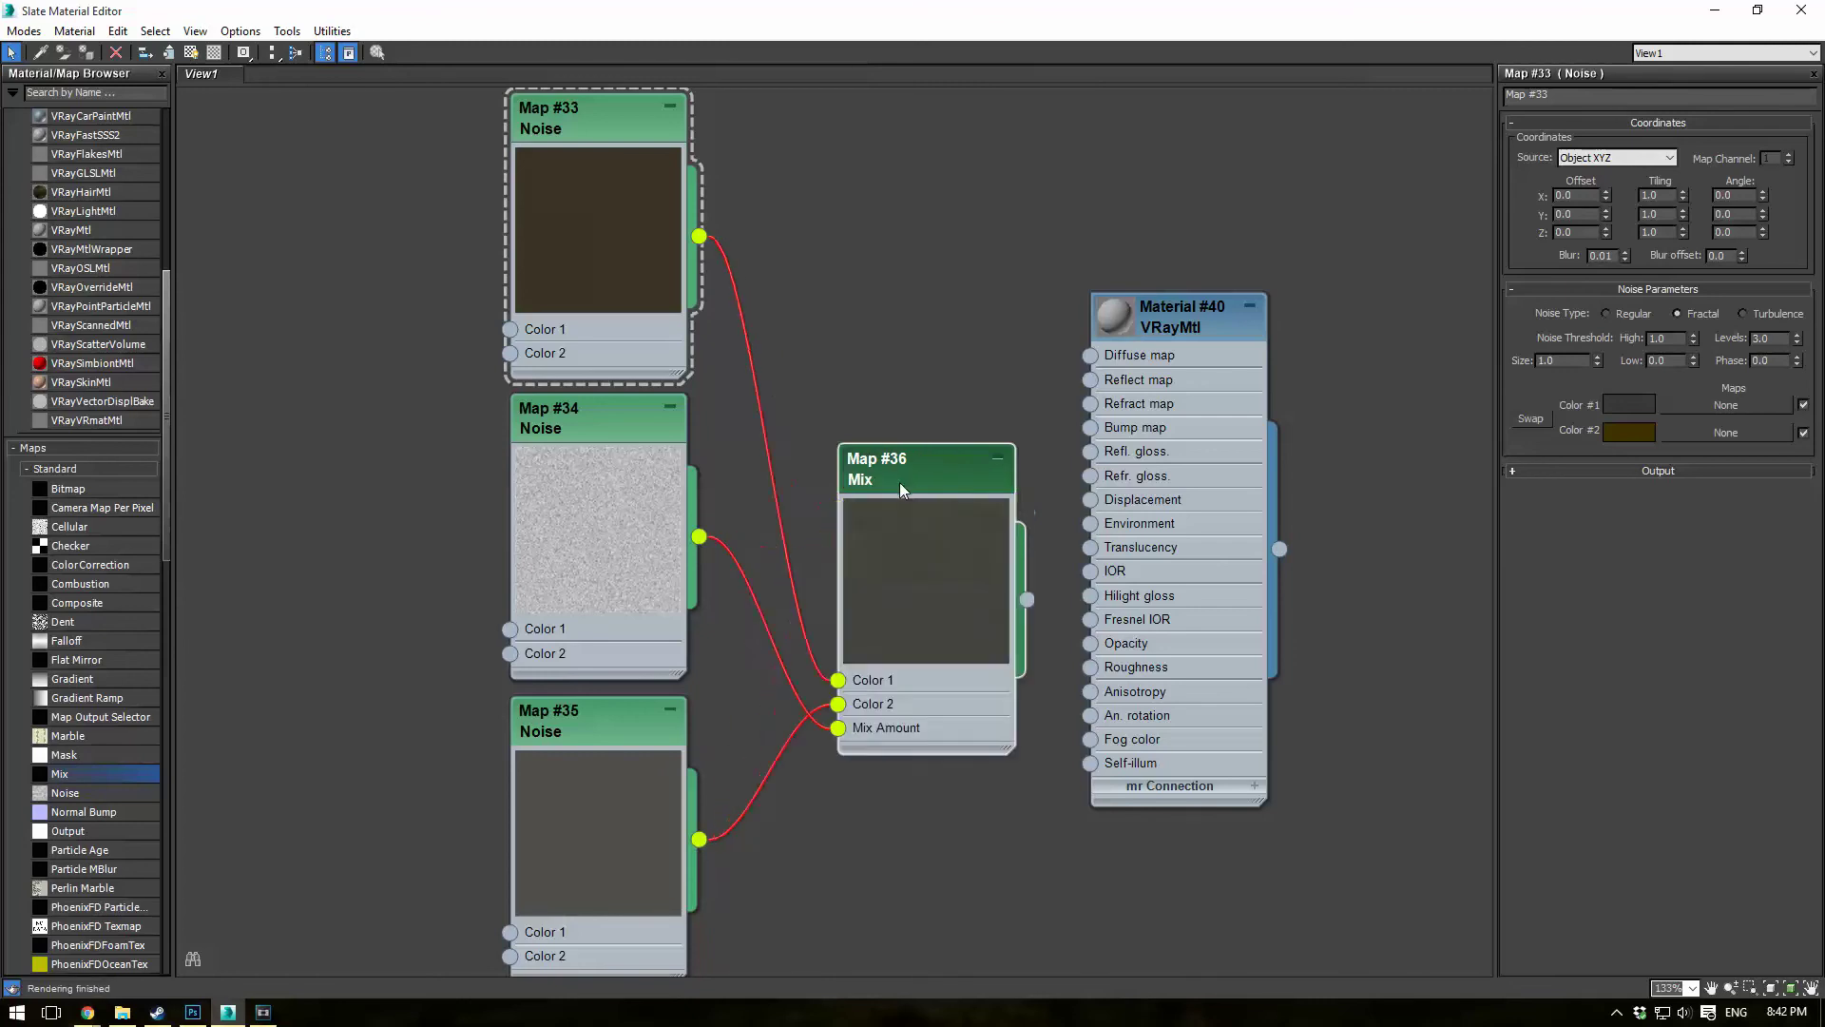
drag(899, 482, 849, 406)
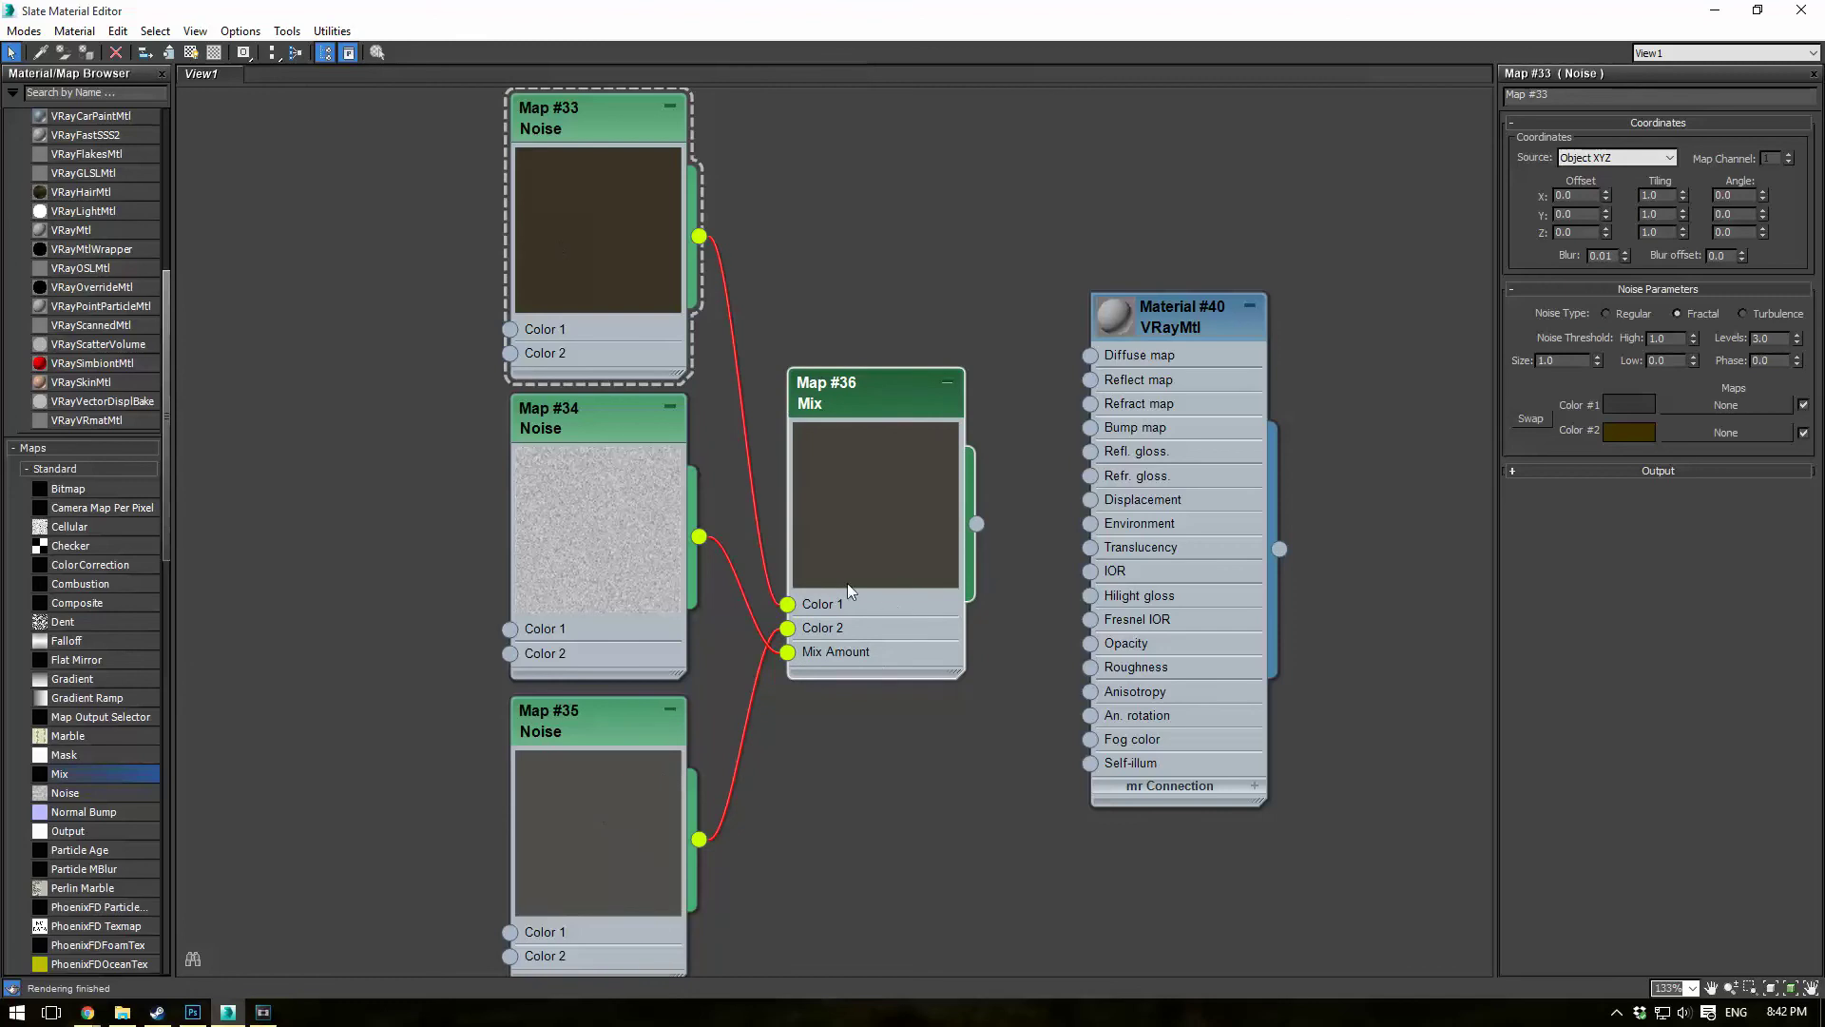
middle_drag(967, 302, 844, 274)
Wire Mix #36 into Material #40's Diffuse and Map #34 into its Reflect and Bump slots.
drag(786, 352, 804, 327)
drag(1049, 297, 1100, 296)
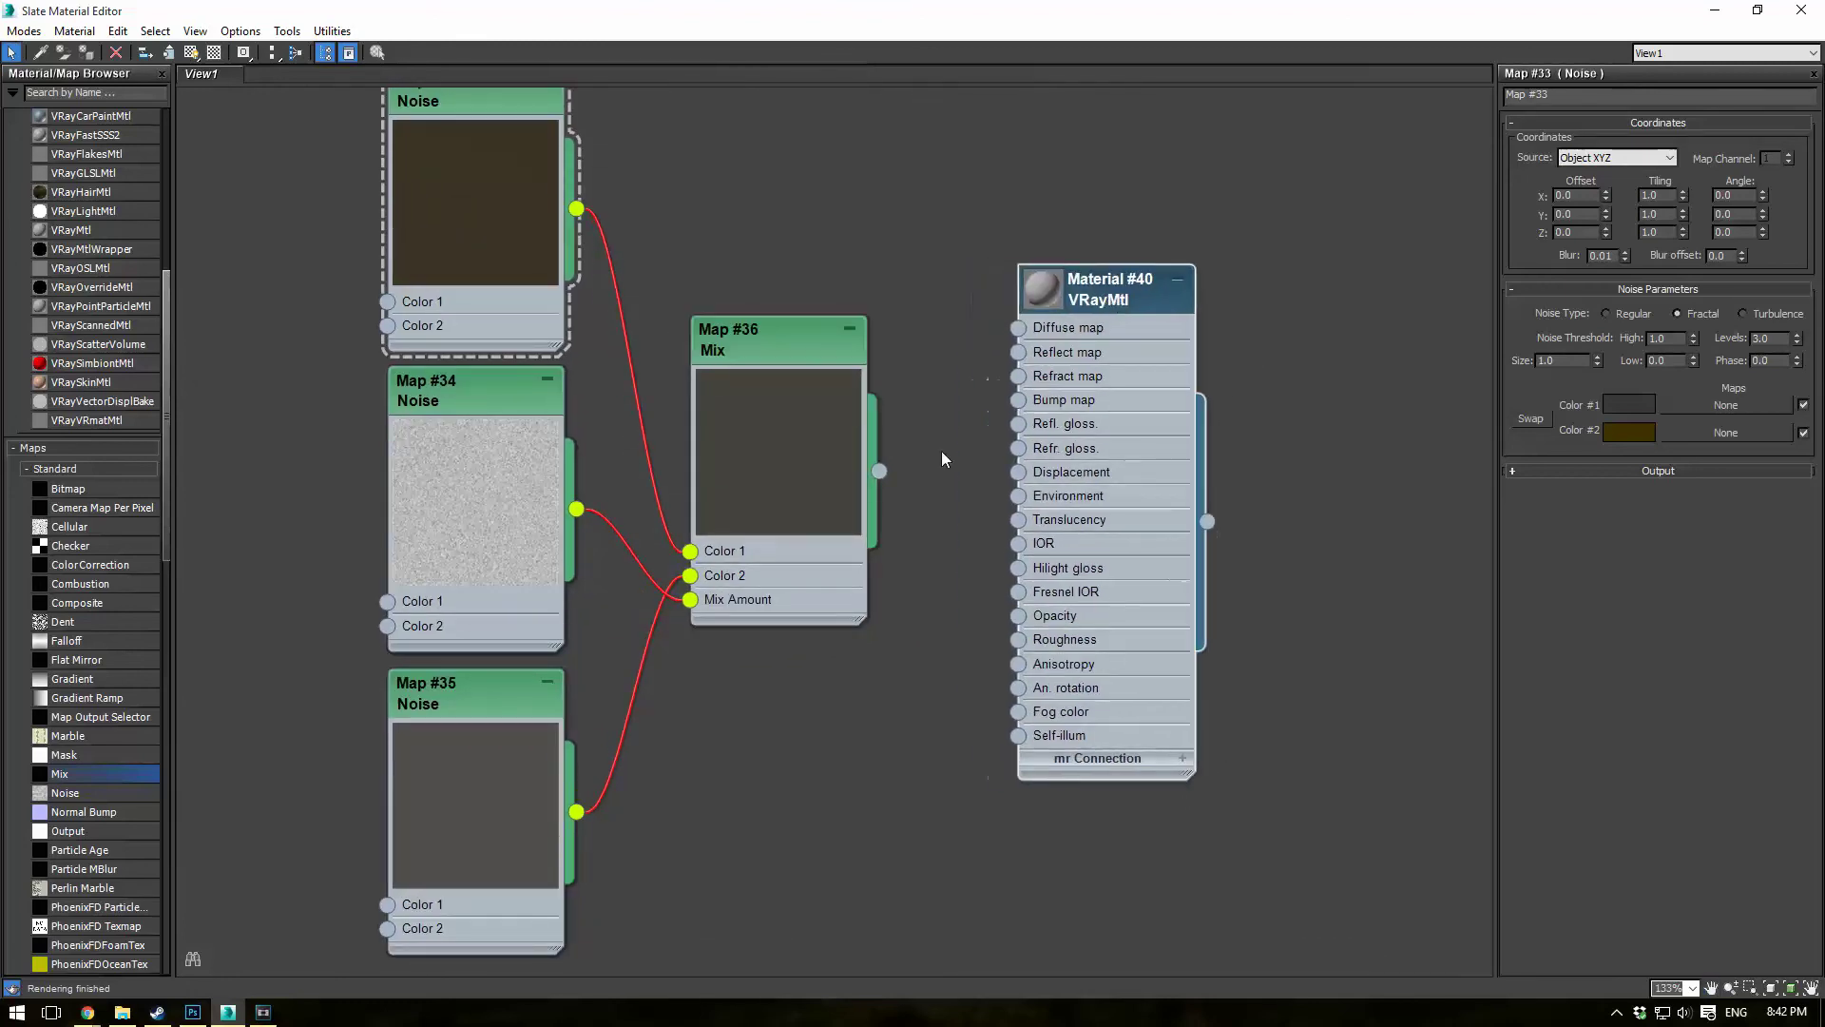
drag(880, 472, 1018, 327)
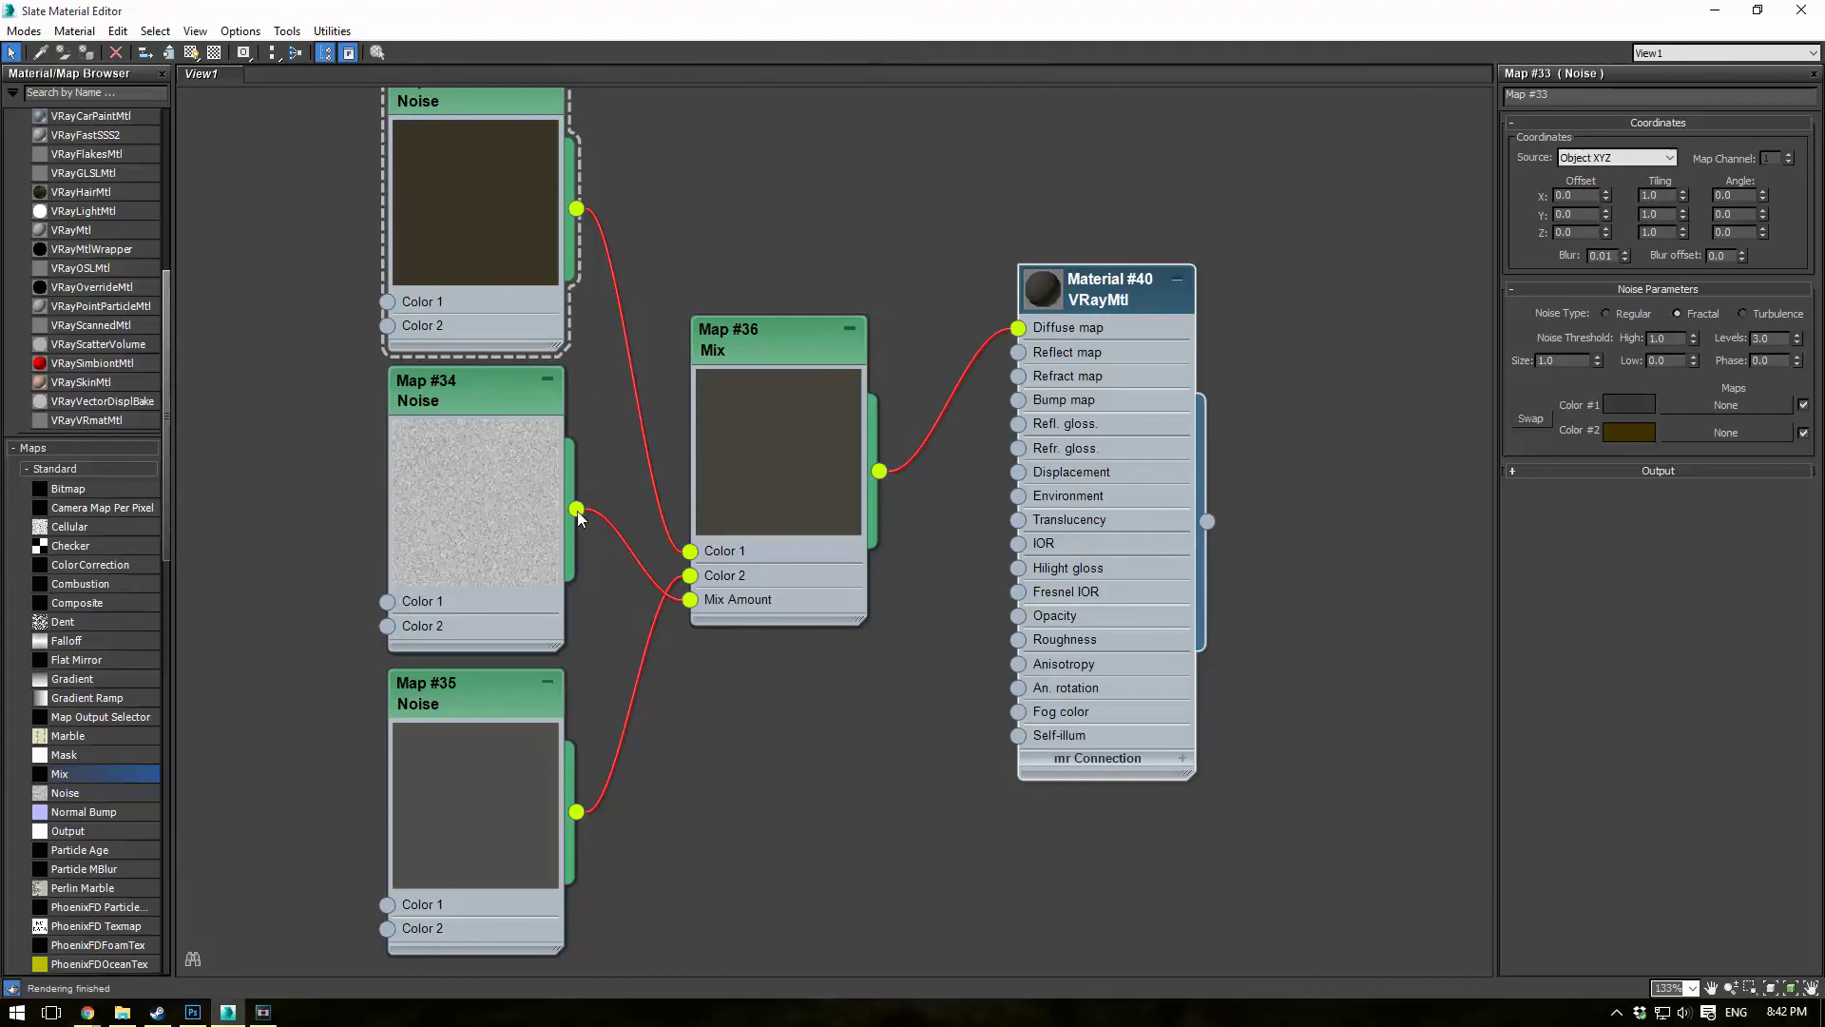
drag(578, 512, 1021, 354)
double_click(1042, 289)
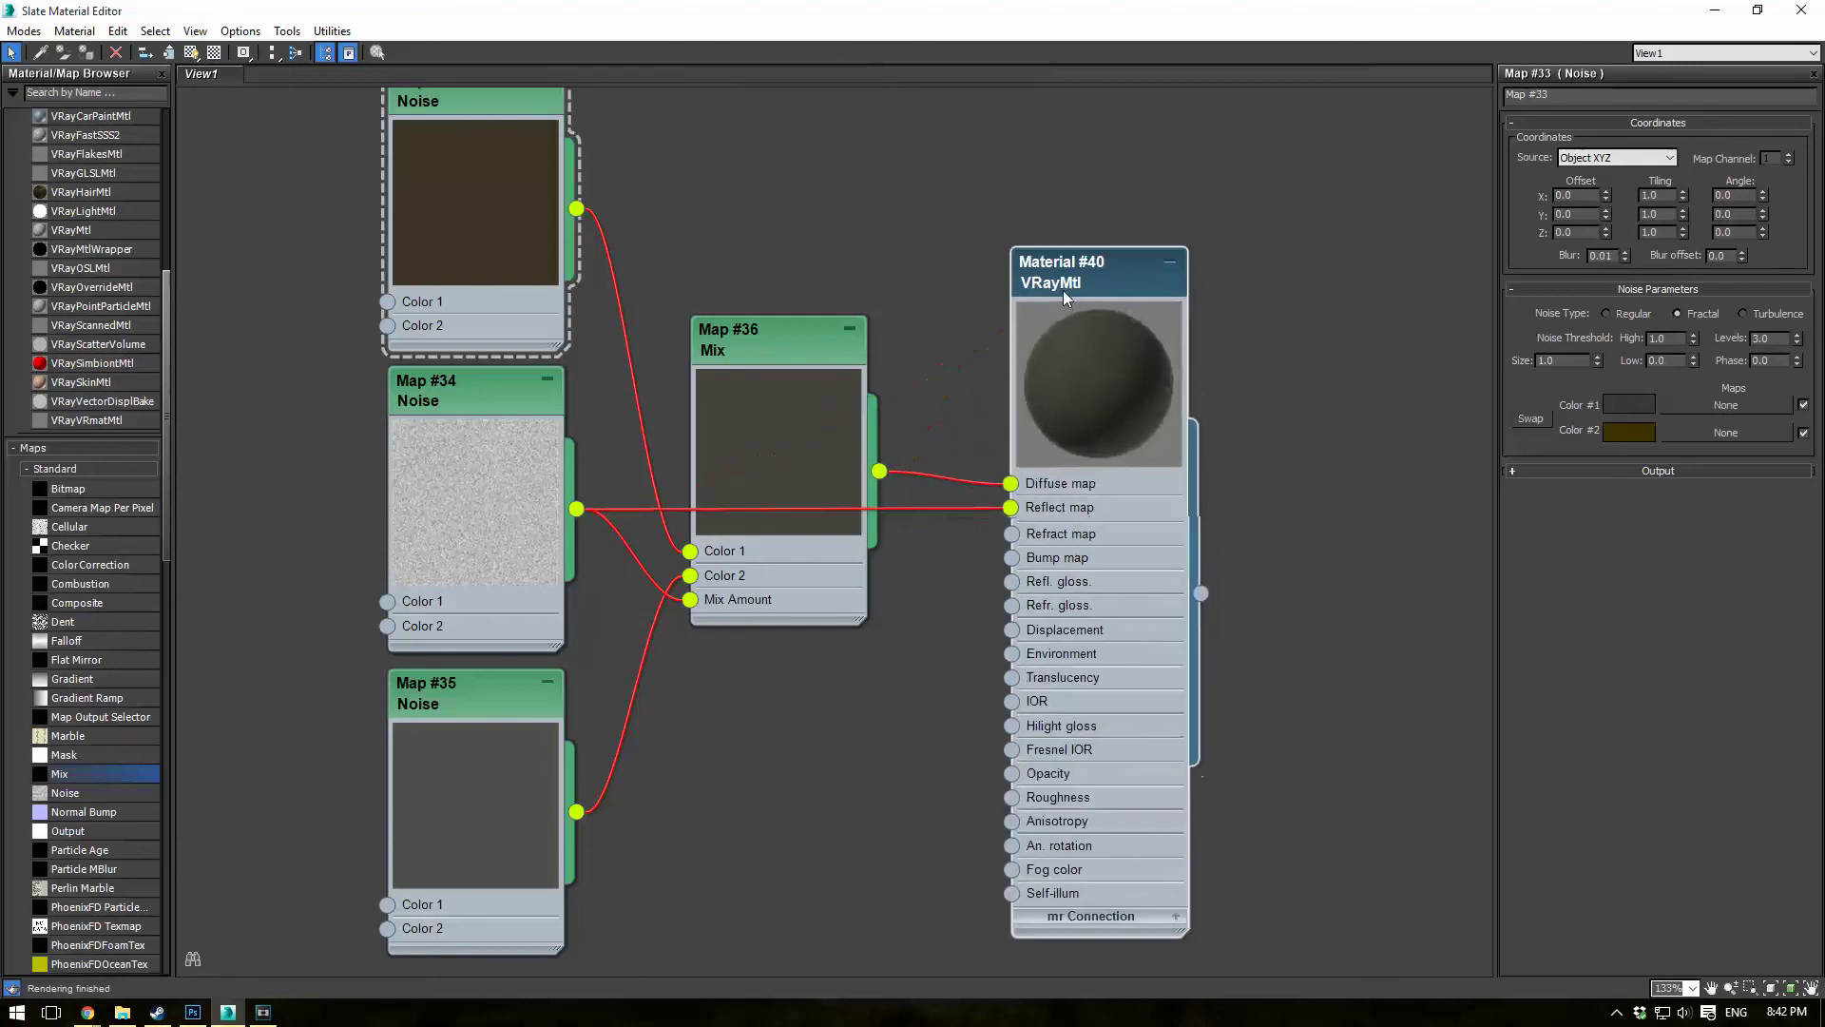
drag(577, 509, 1026, 549)
Set Material #40's Bump amount to 90, link Map #34 to Refl. gloss, and restore the editor.
click(1082, 278)
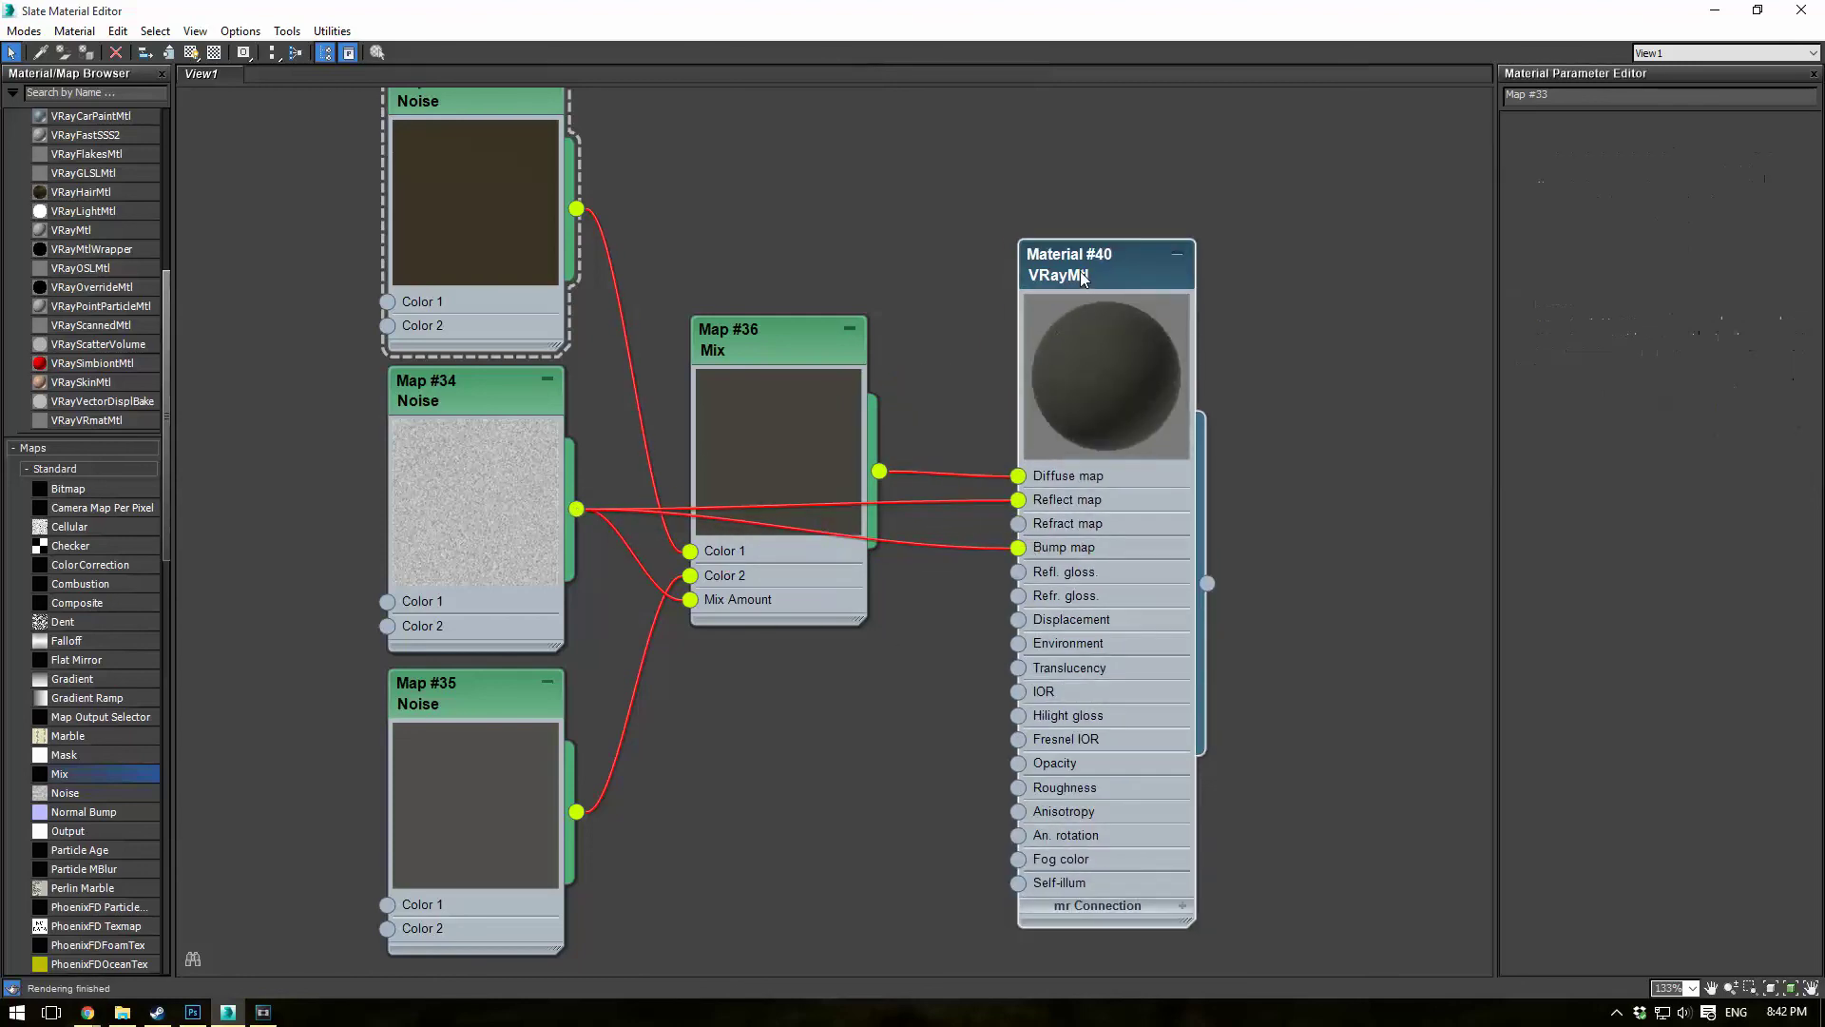
click(1629, 773)
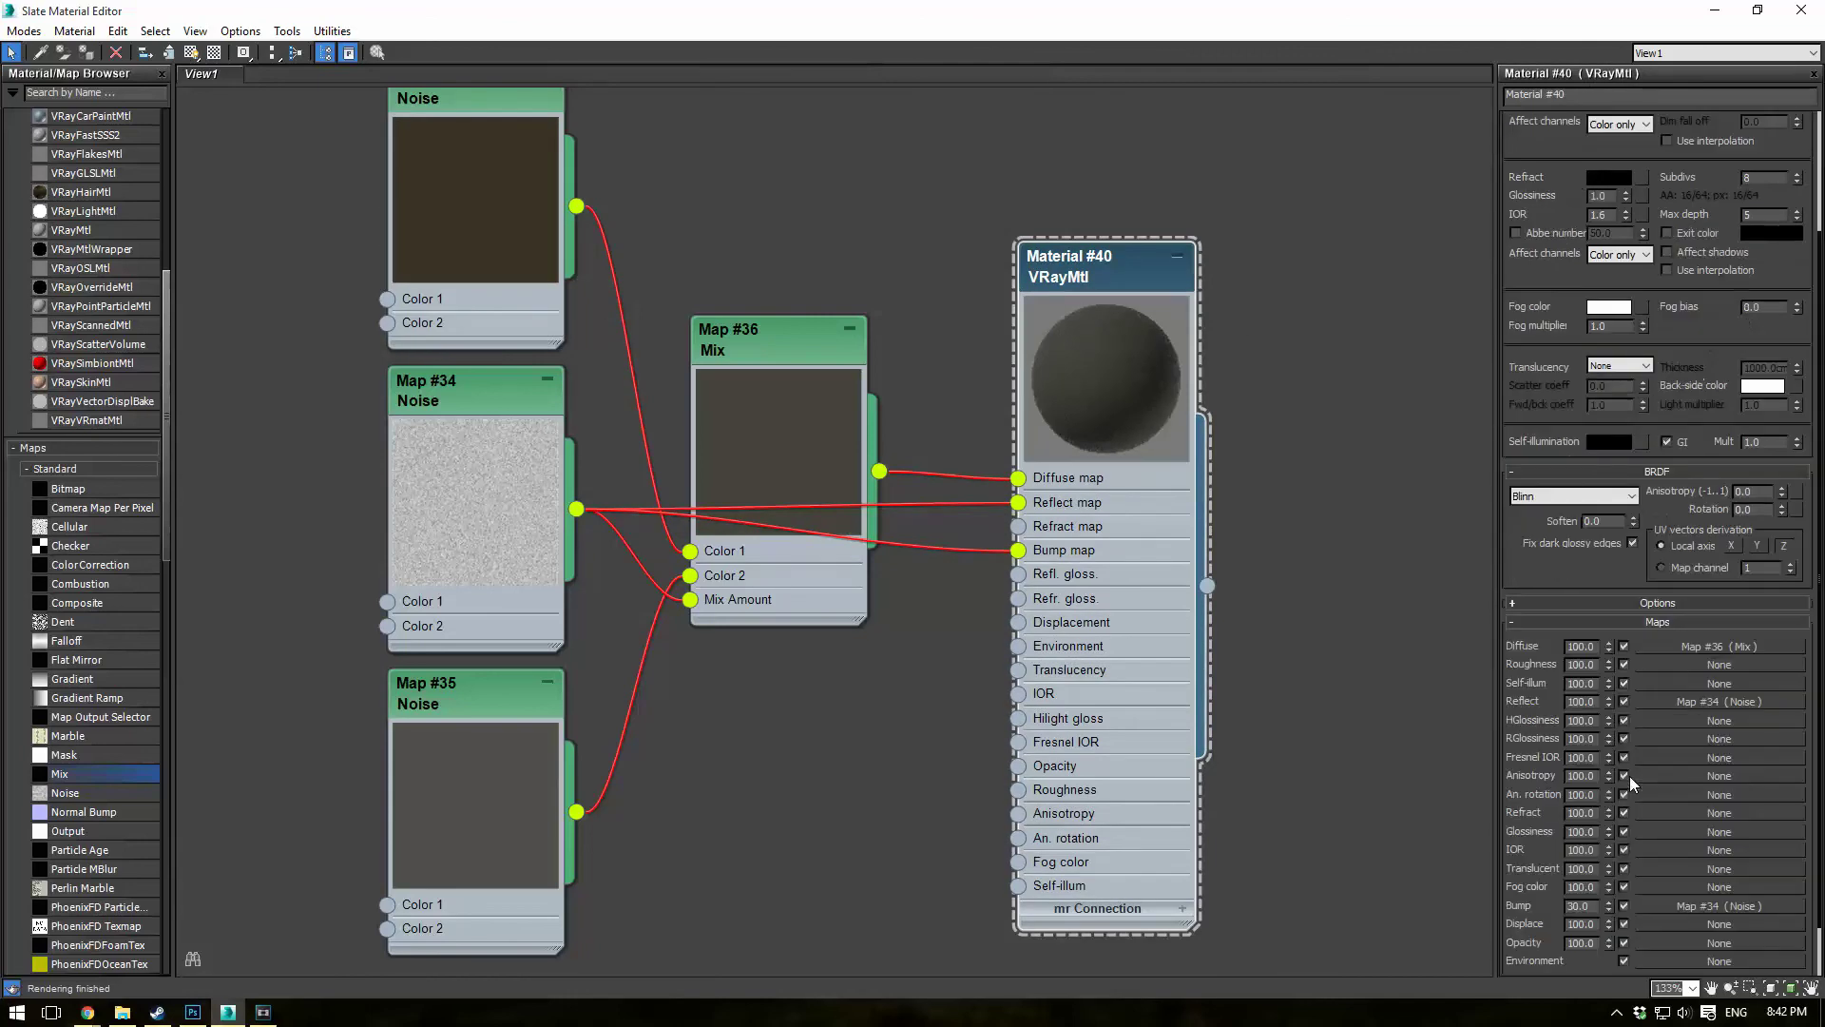
scroll(1630, 776, down, 3)
double_click(1594, 878)
text(90)
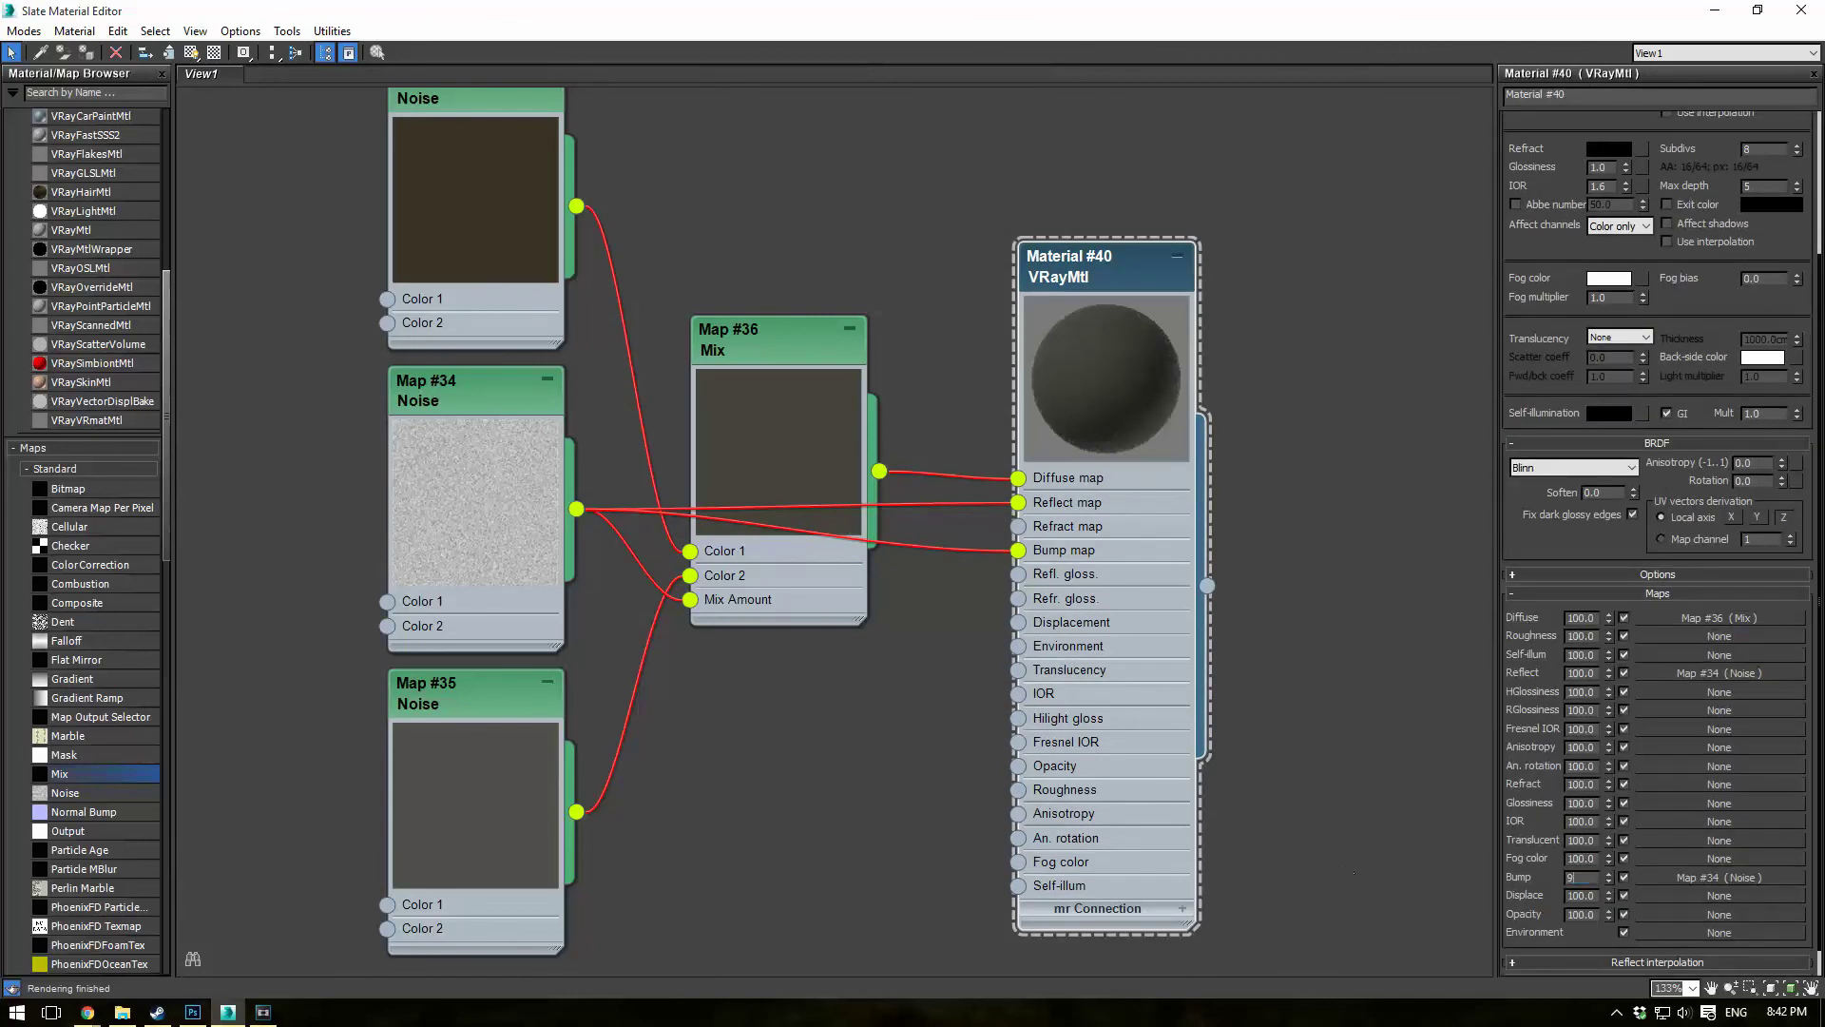
key(Return)
drag(577, 509, 1018, 573)
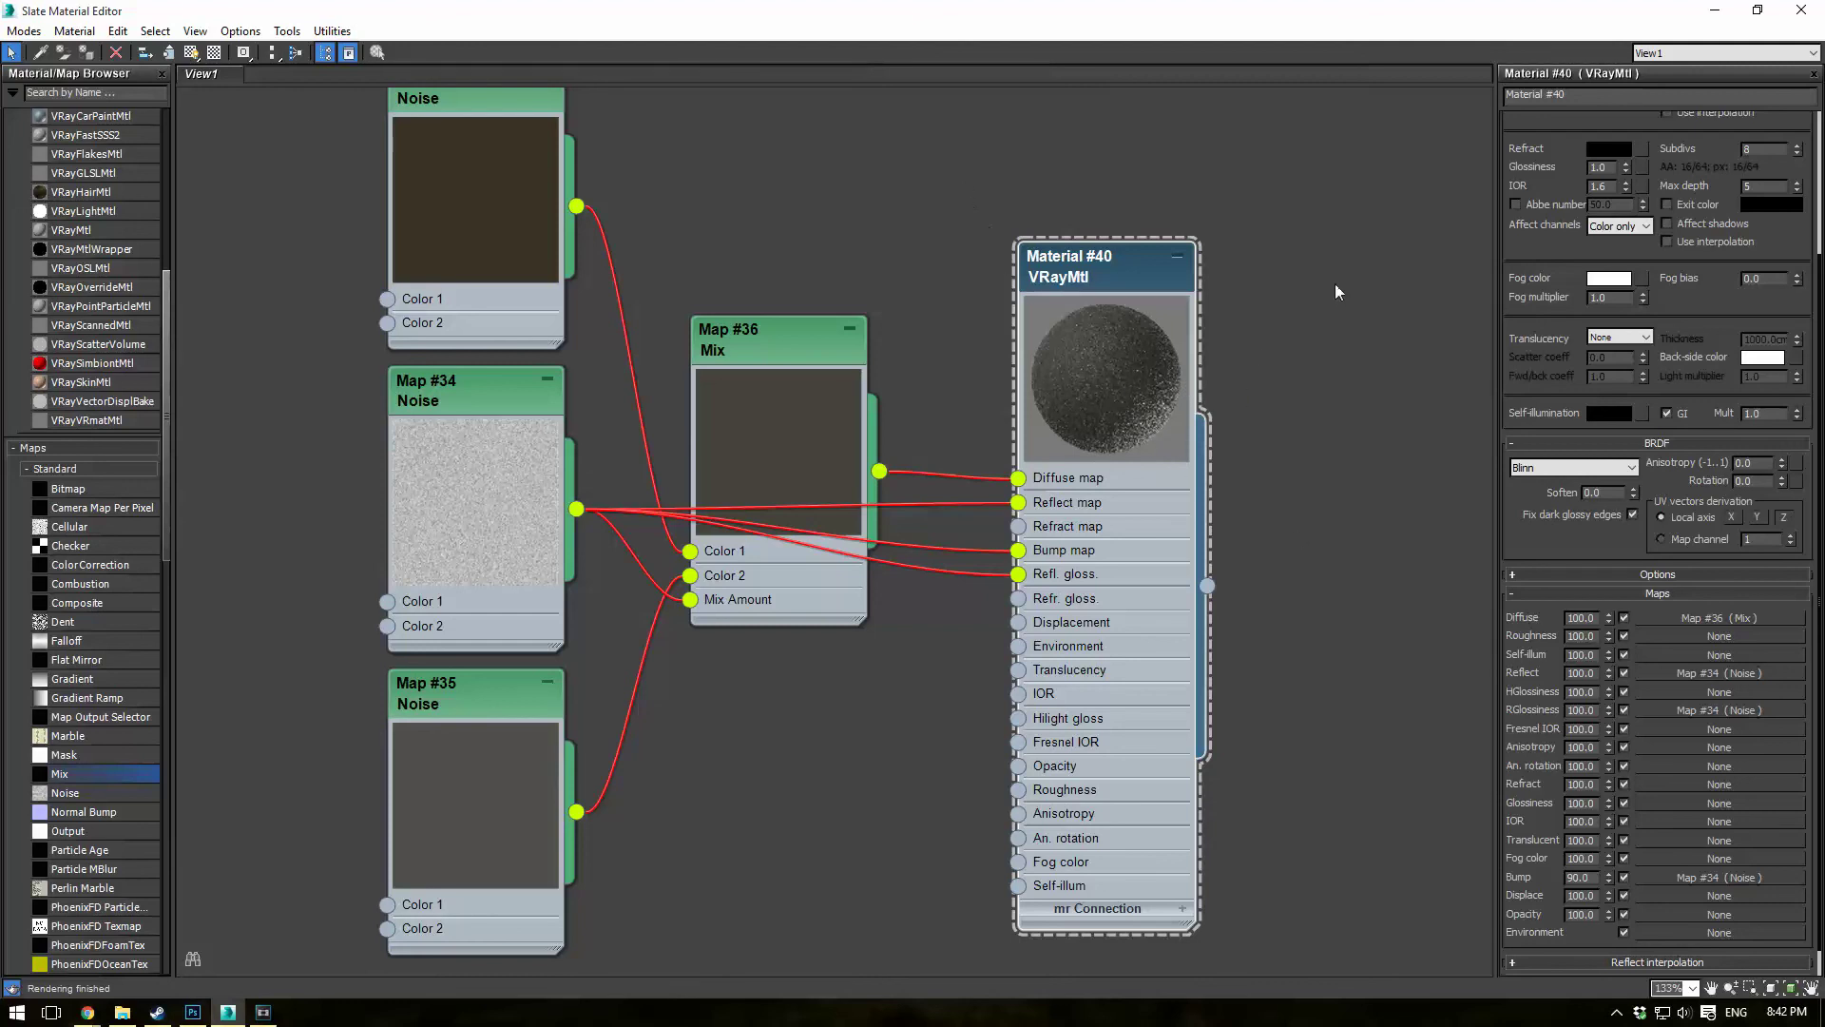
drag(1227, 14, 542, 133)
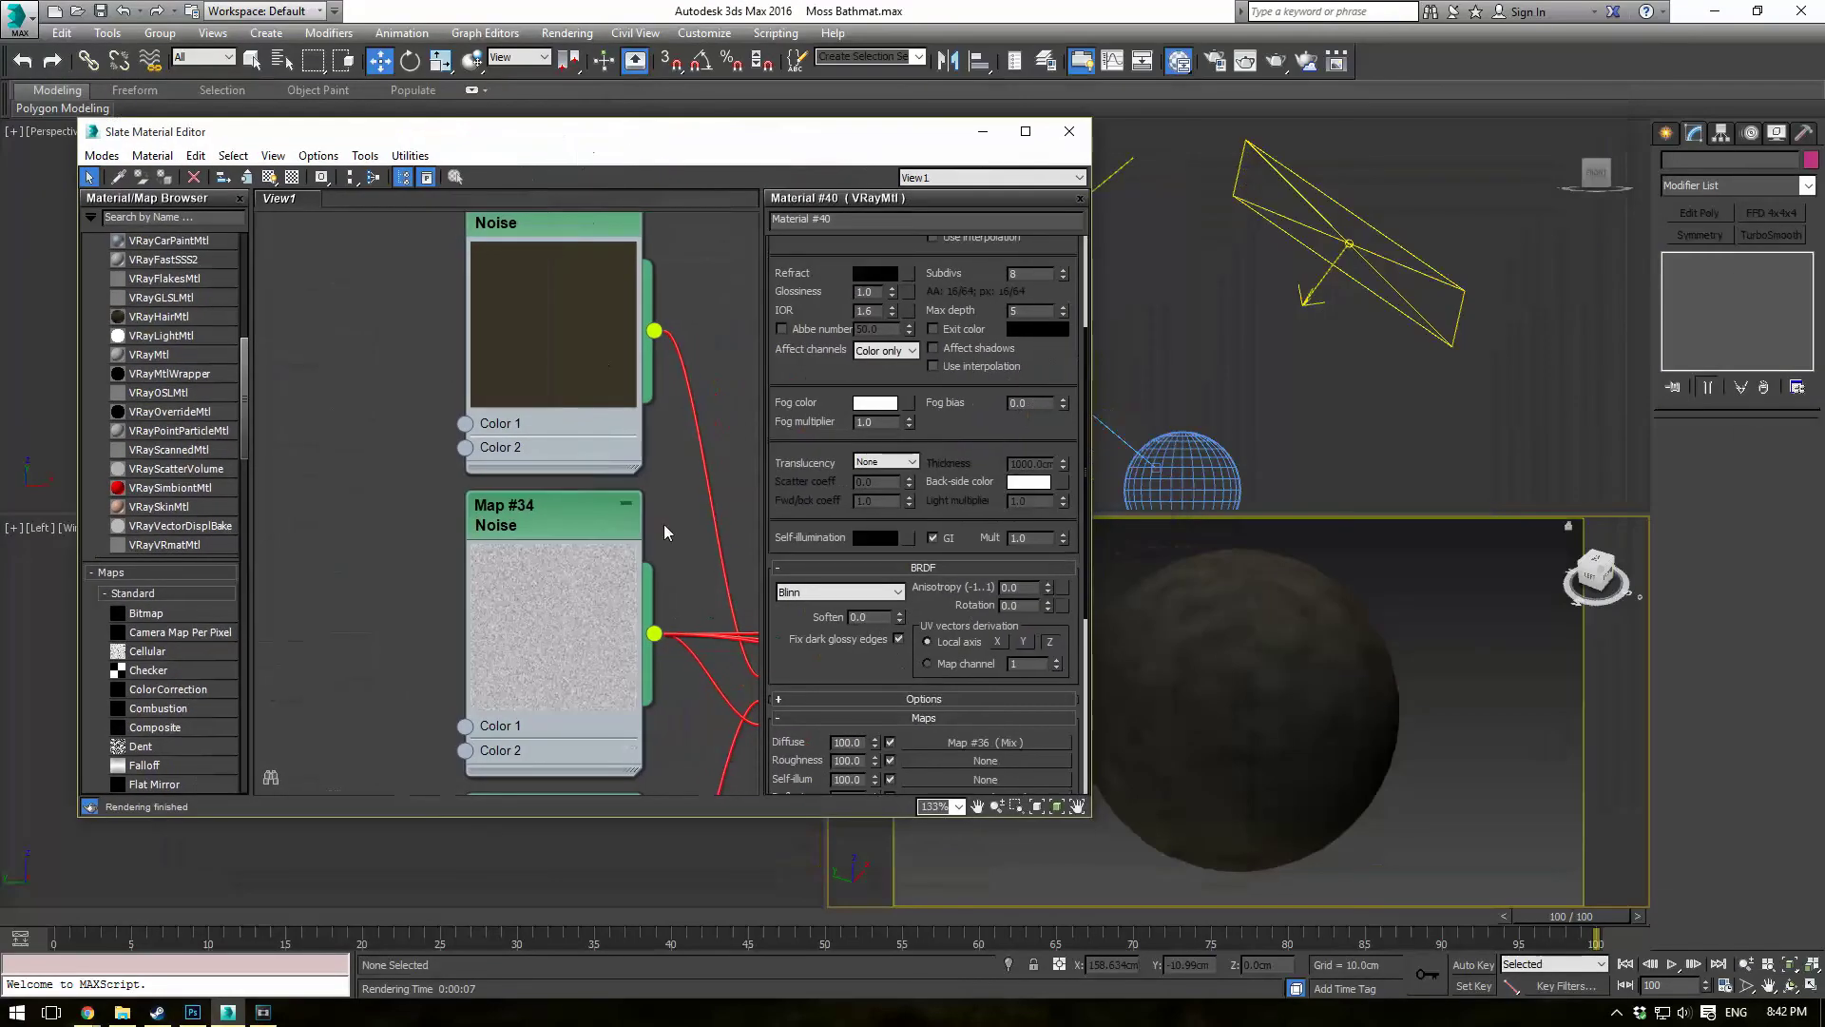
Drag Material #40 onto the sphere, minimize the Slate editor, and render with V-Ray.
scroll(669, 637, down, 2)
middle_drag(654, 481, 587, 567)
drag(569, 536, 1194, 686)
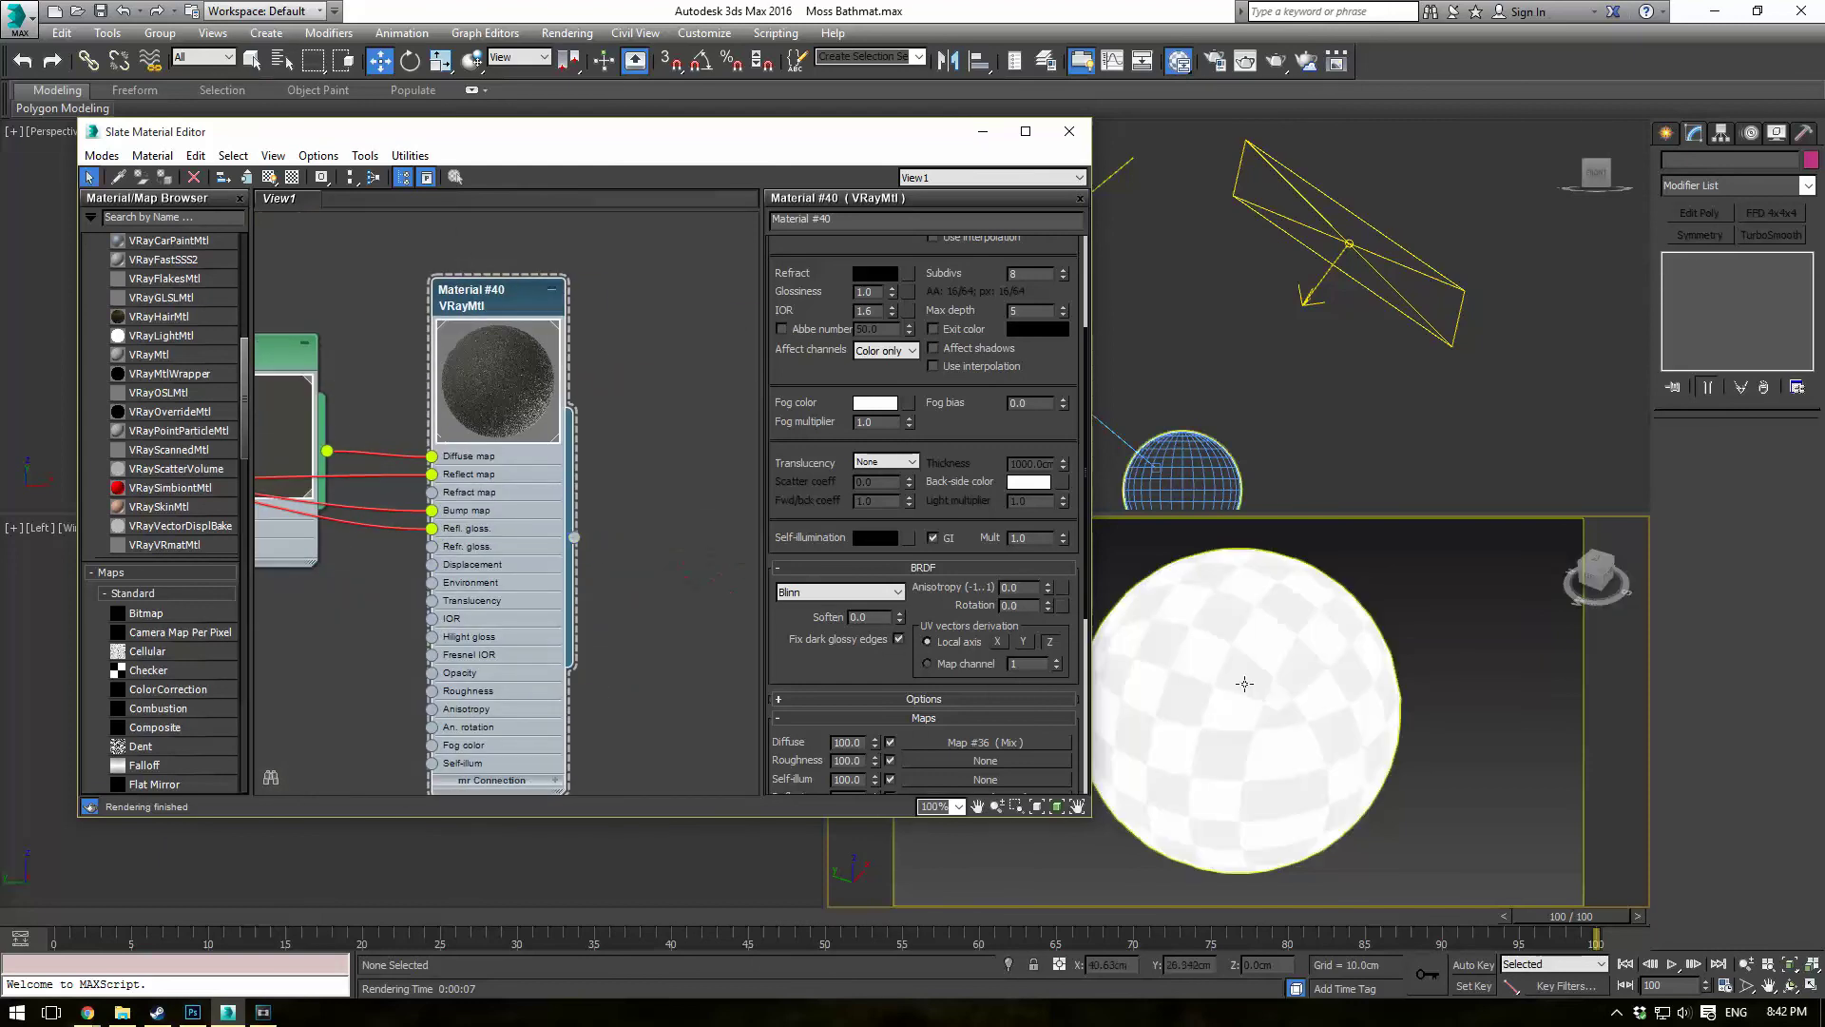
click(983, 132)
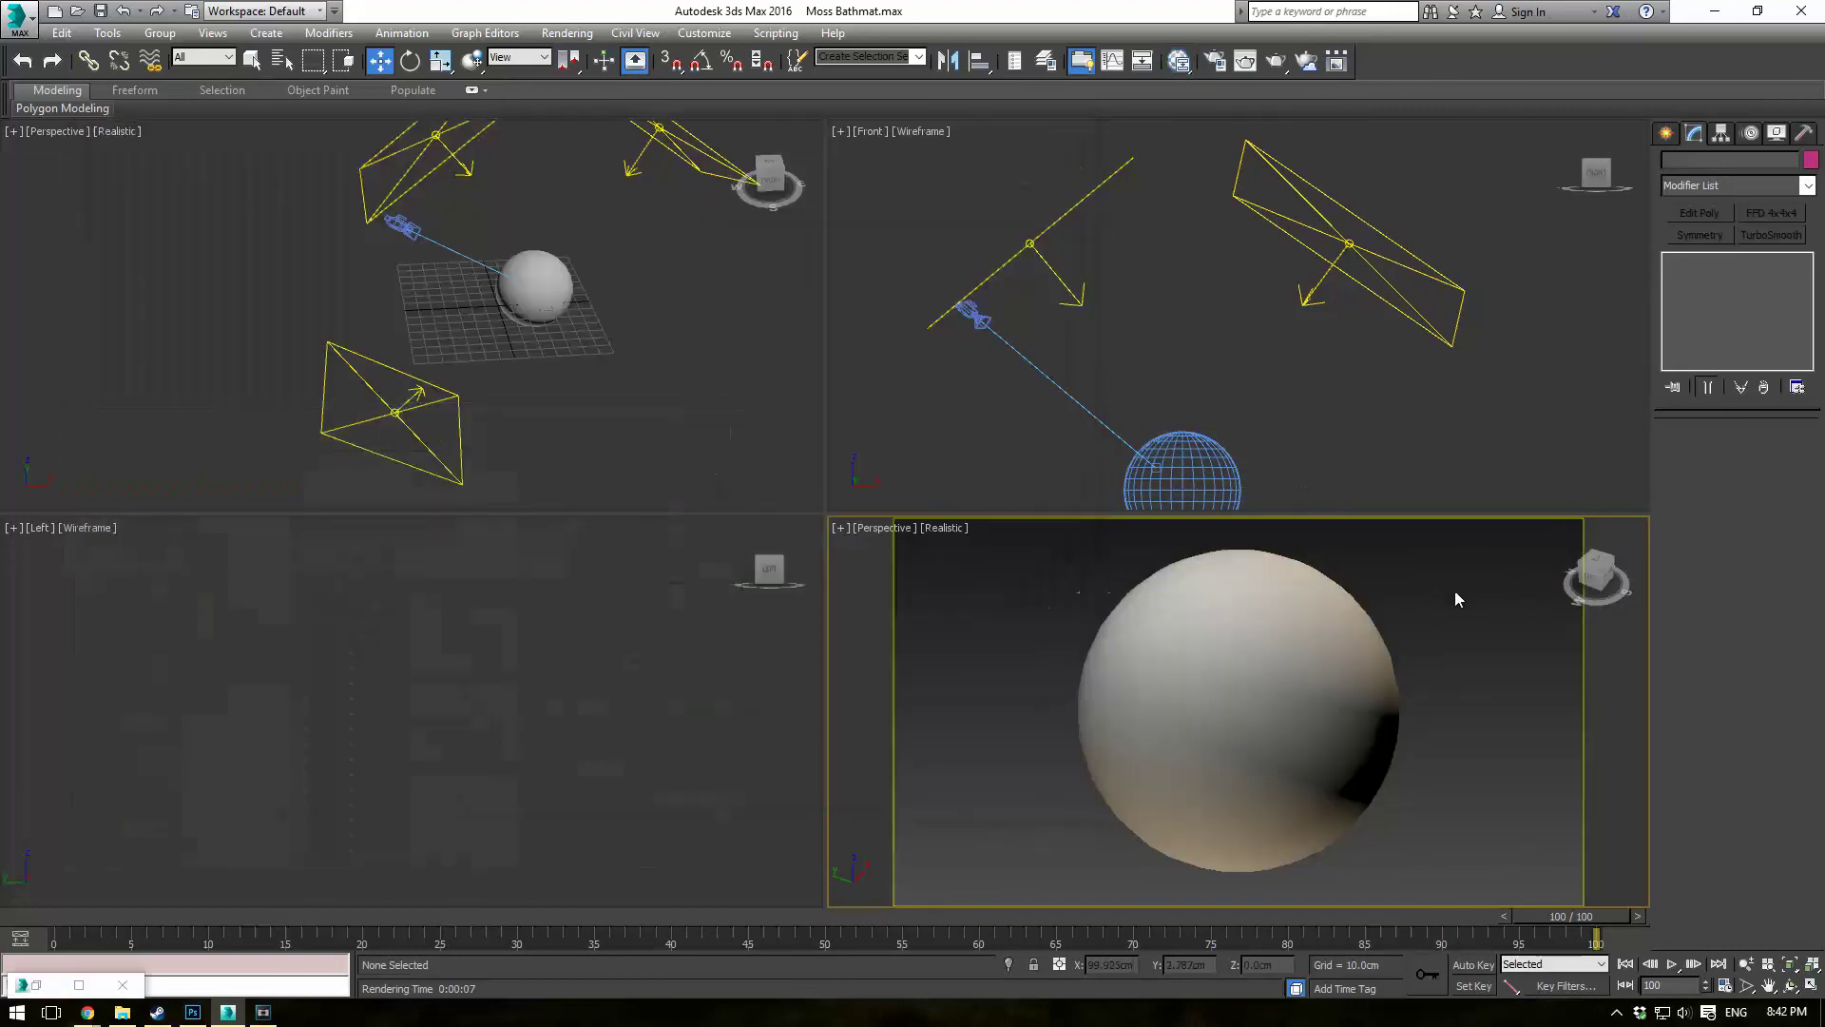
click(1276, 62)
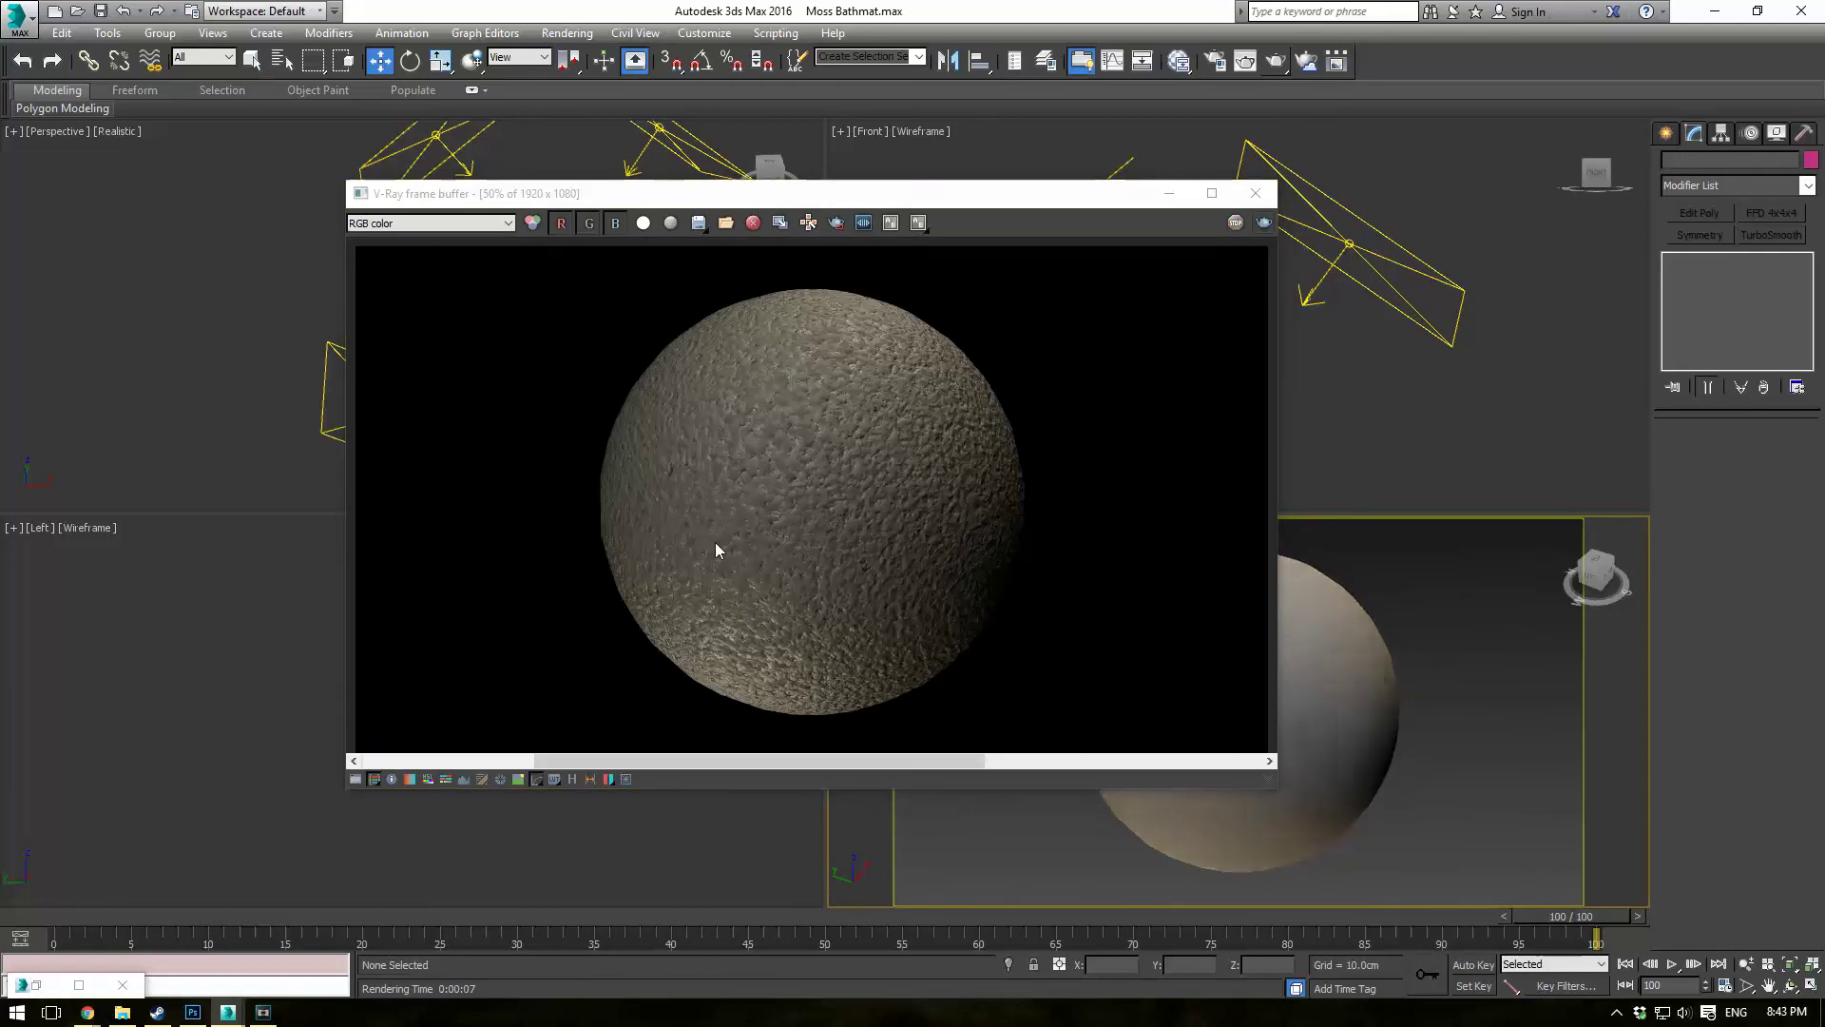
scroll(717, 542, up, 2)
scroll(933, 401, down, 1)
middle_drag(830, 323, 831, 424)
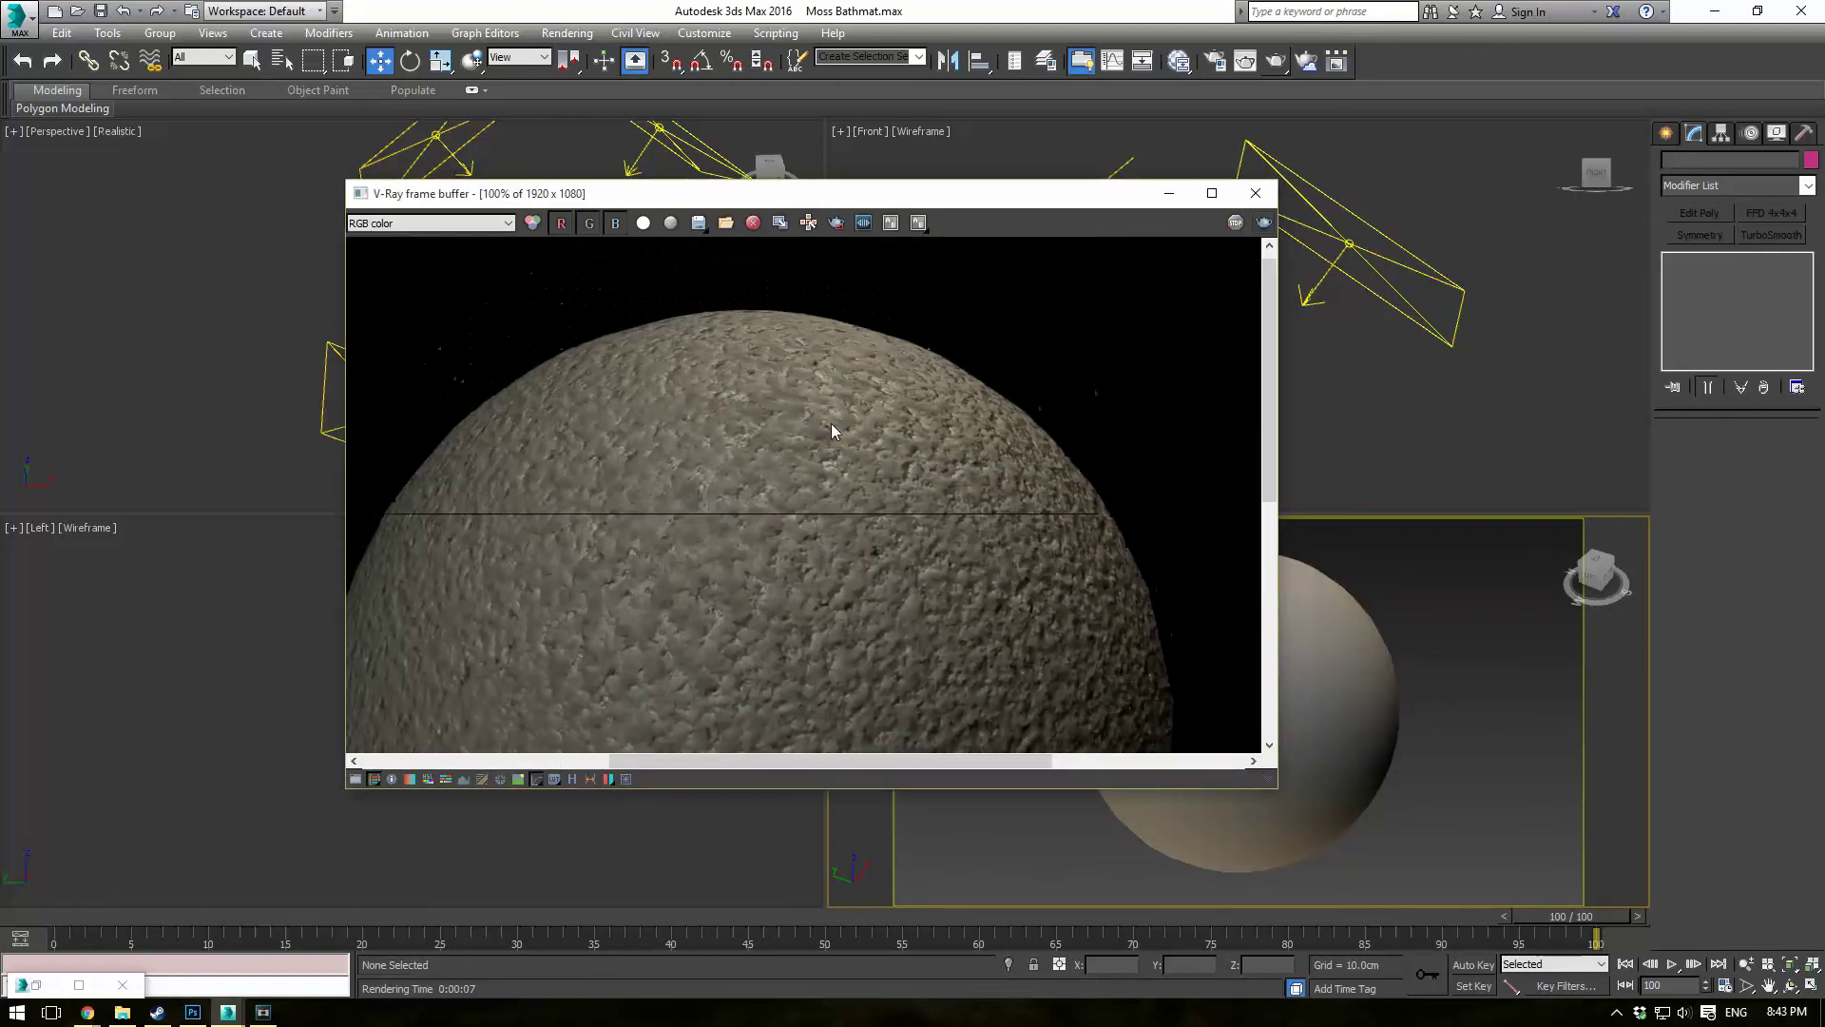
scroll(829, 456, down, 1)
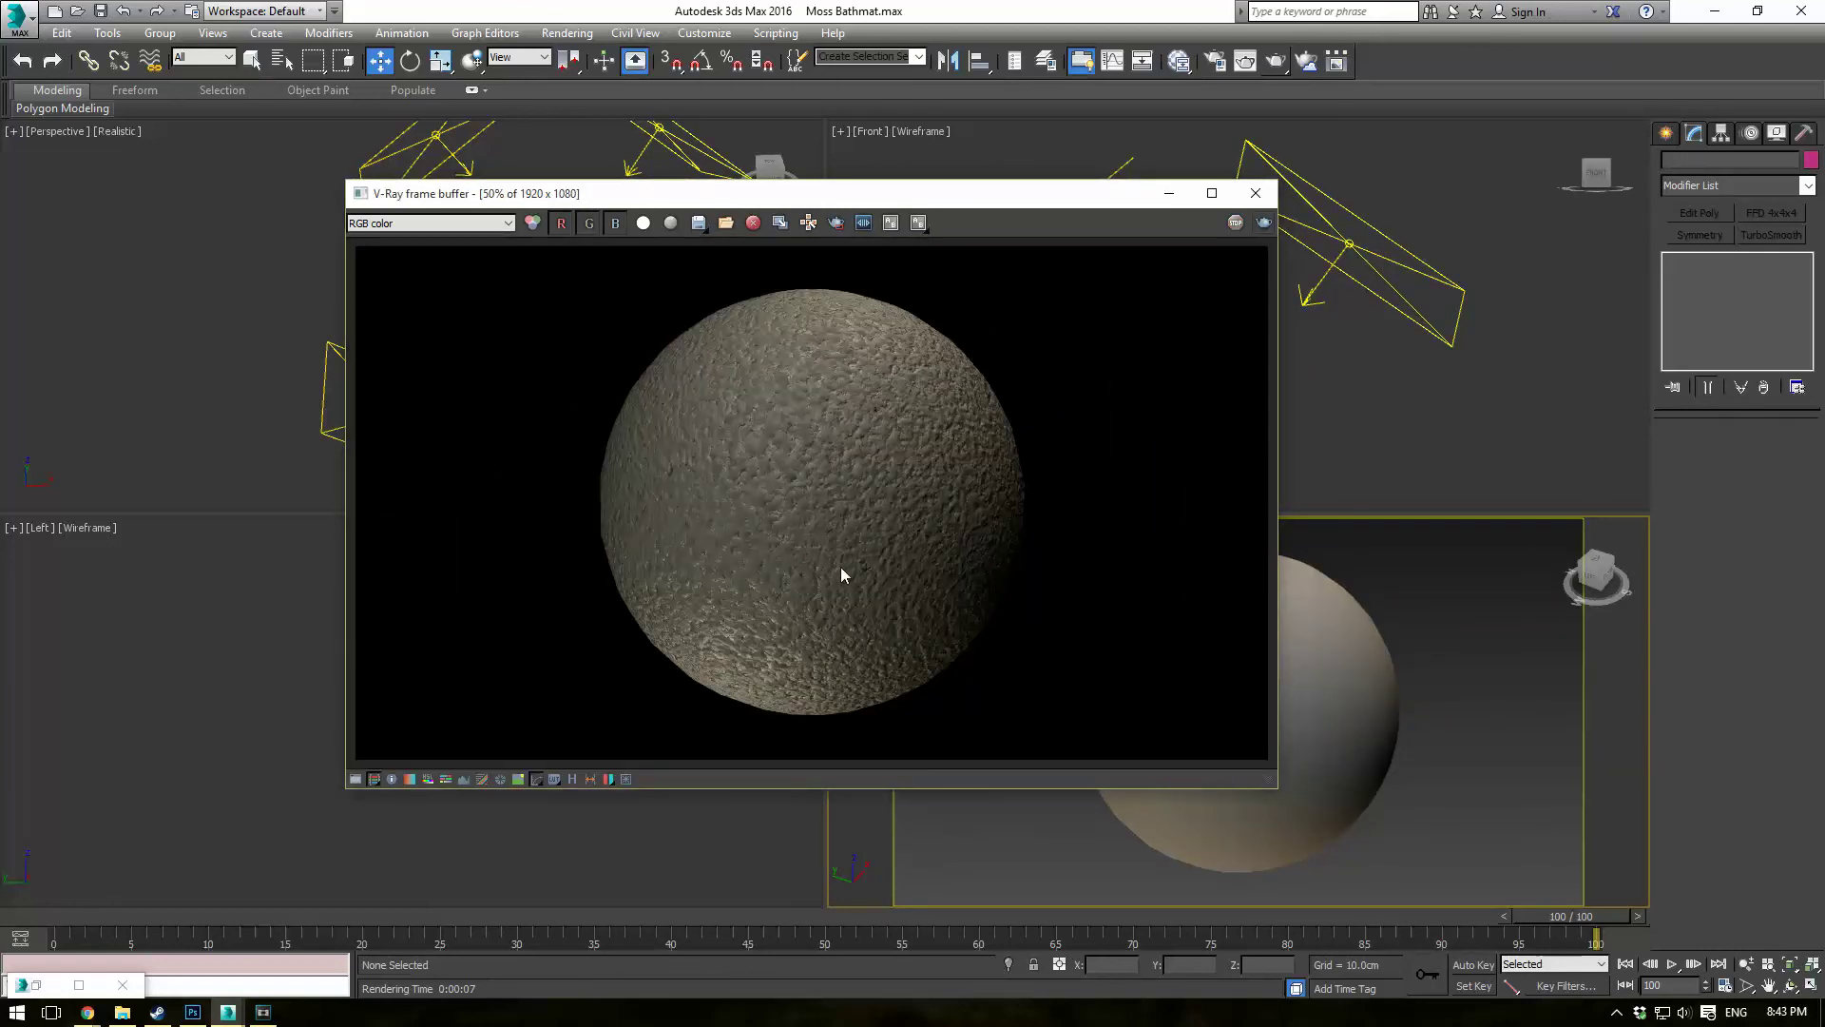
scroll(844, 572, up, 1)
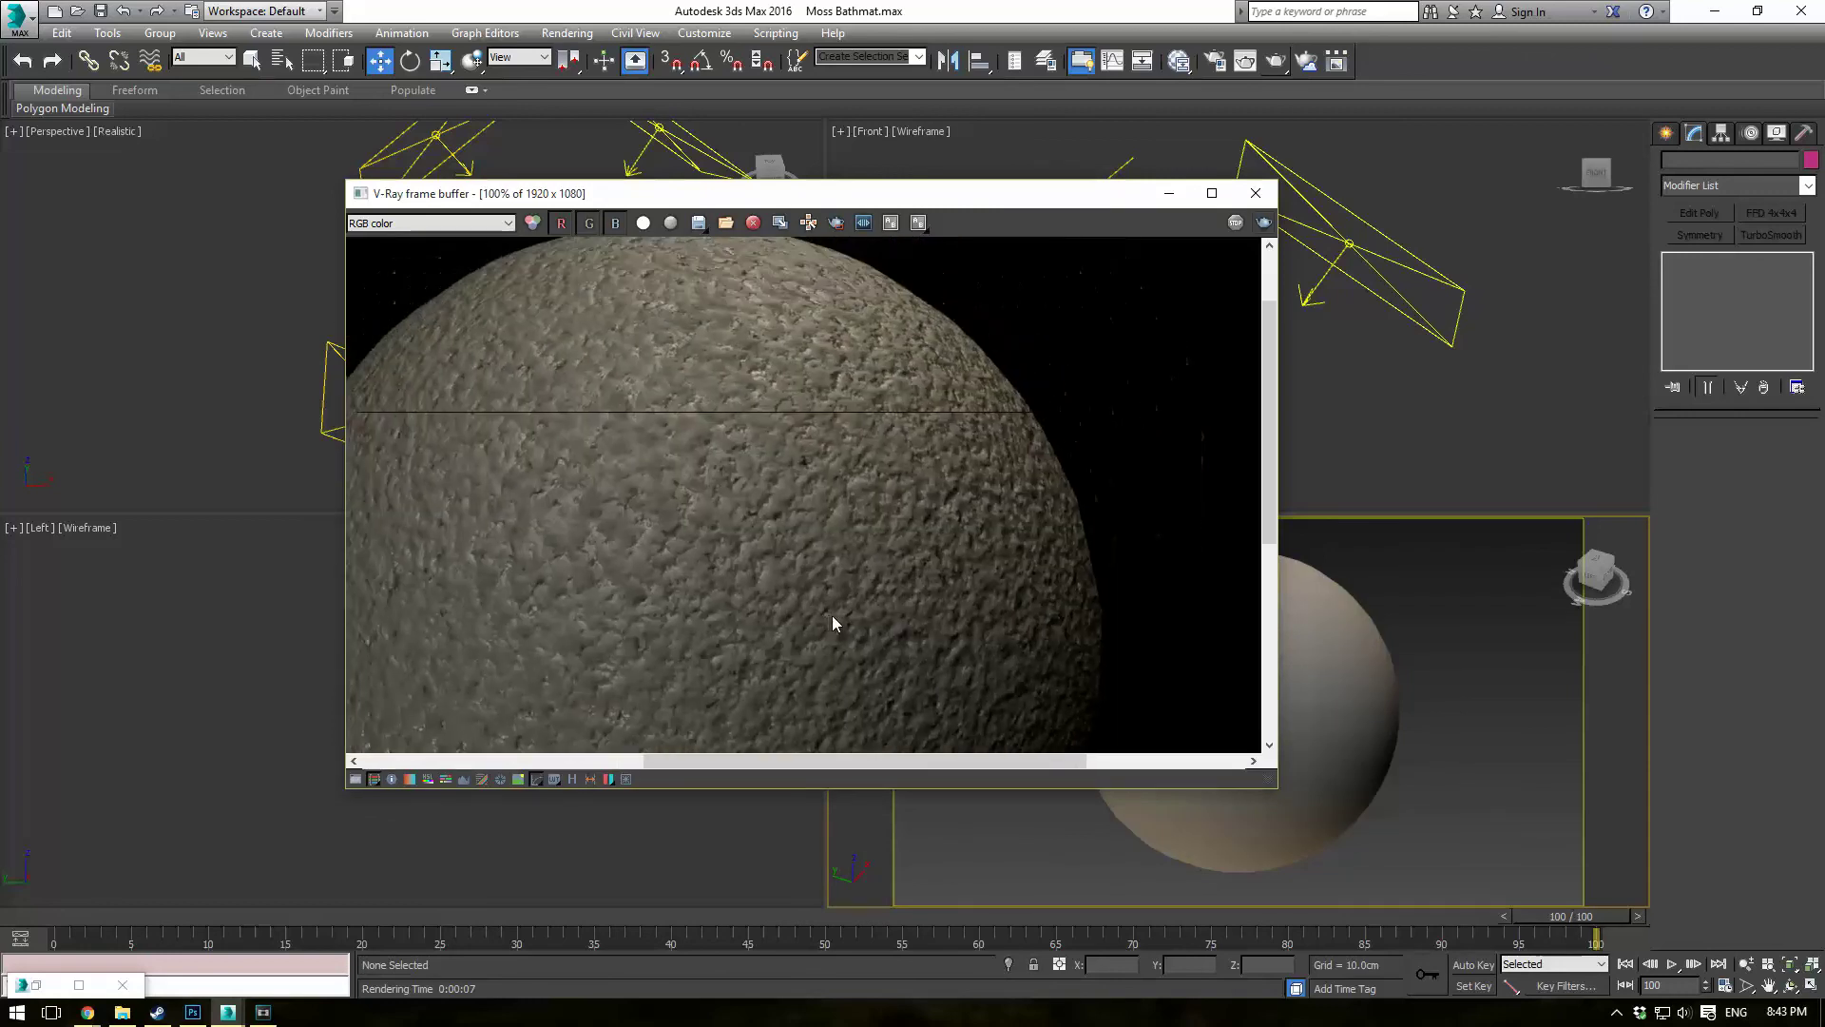
middle_drag(831, 615, 939, 432)
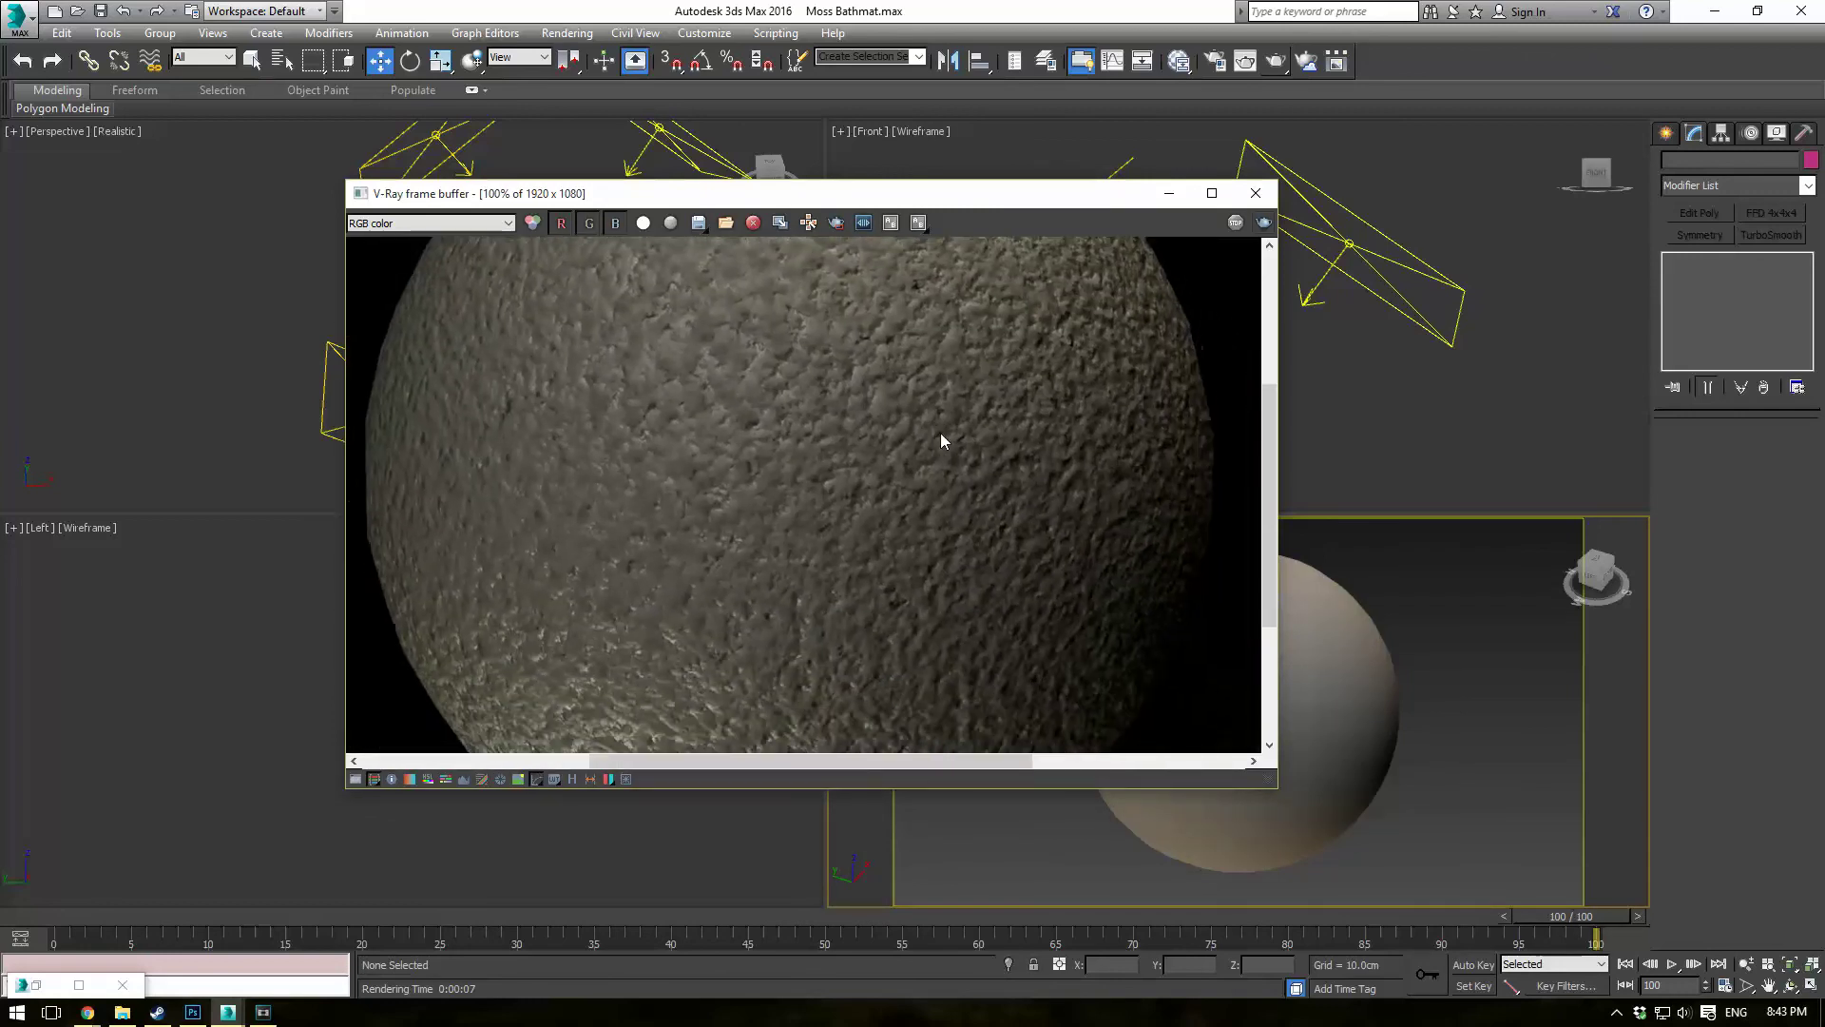
middle_drag(870, 487, 894, 361)
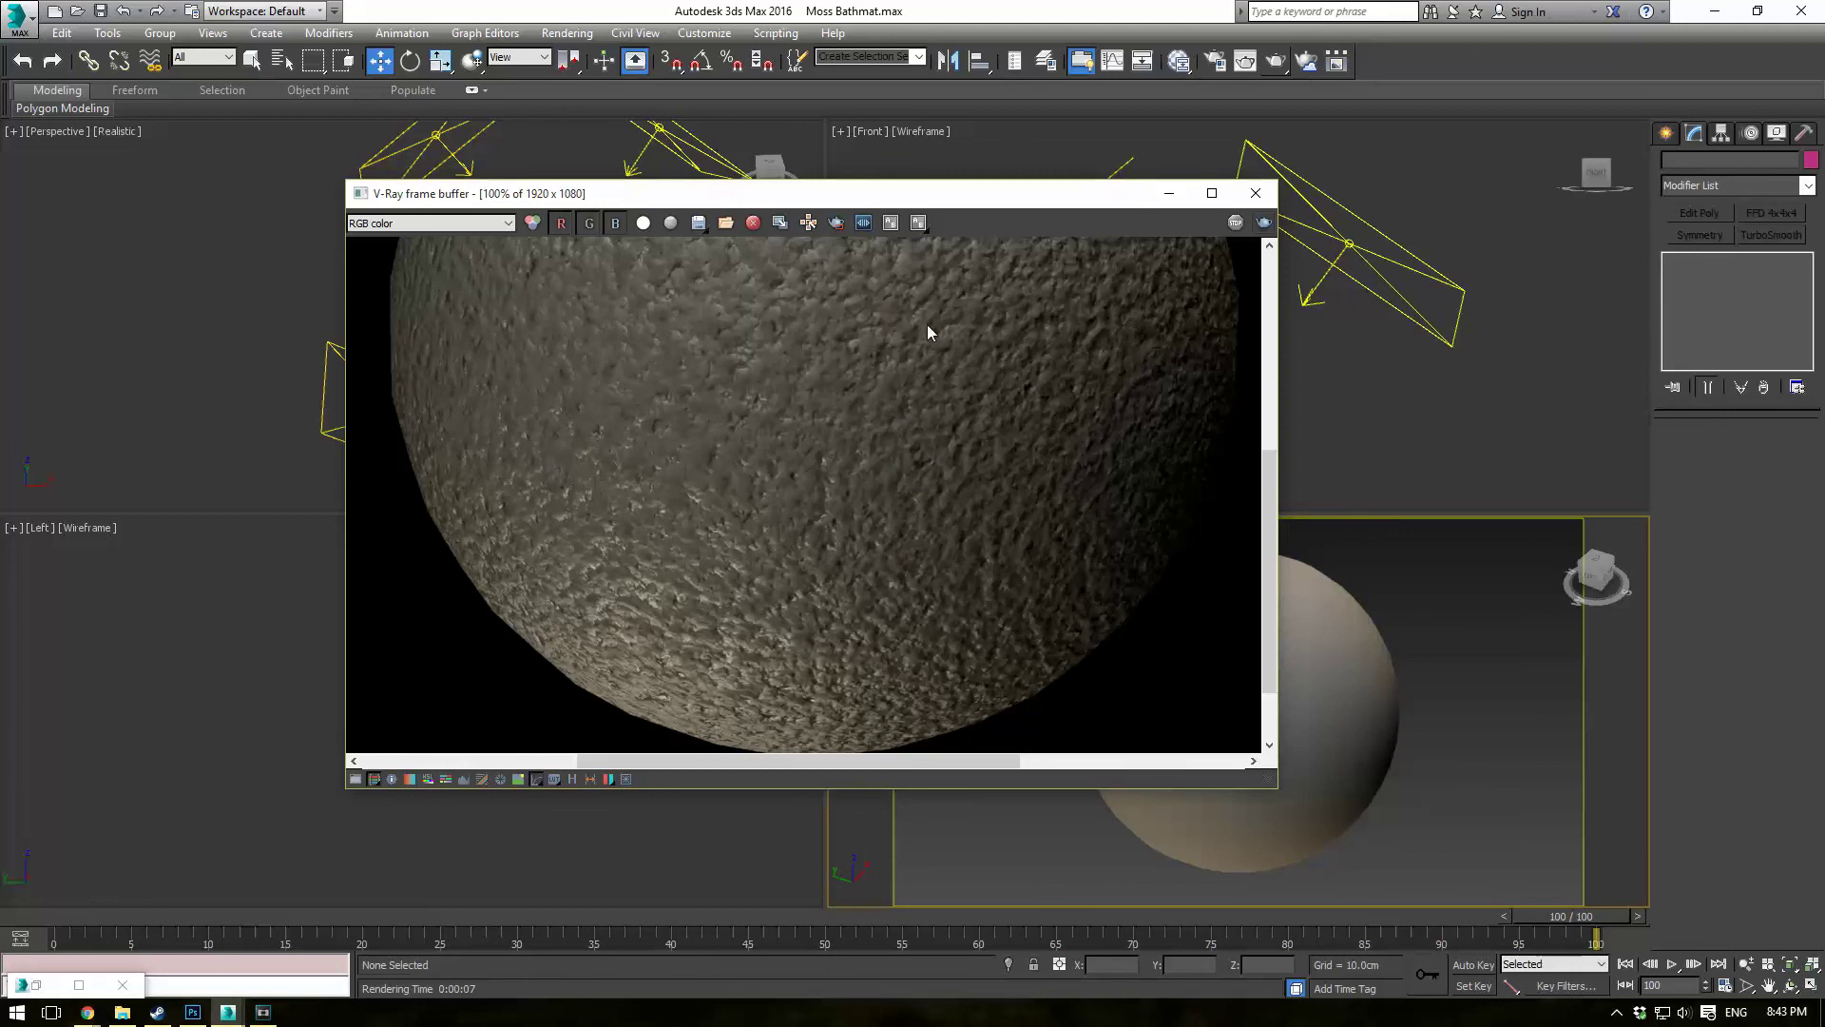
middle_drag(929, 330, 676, 419)
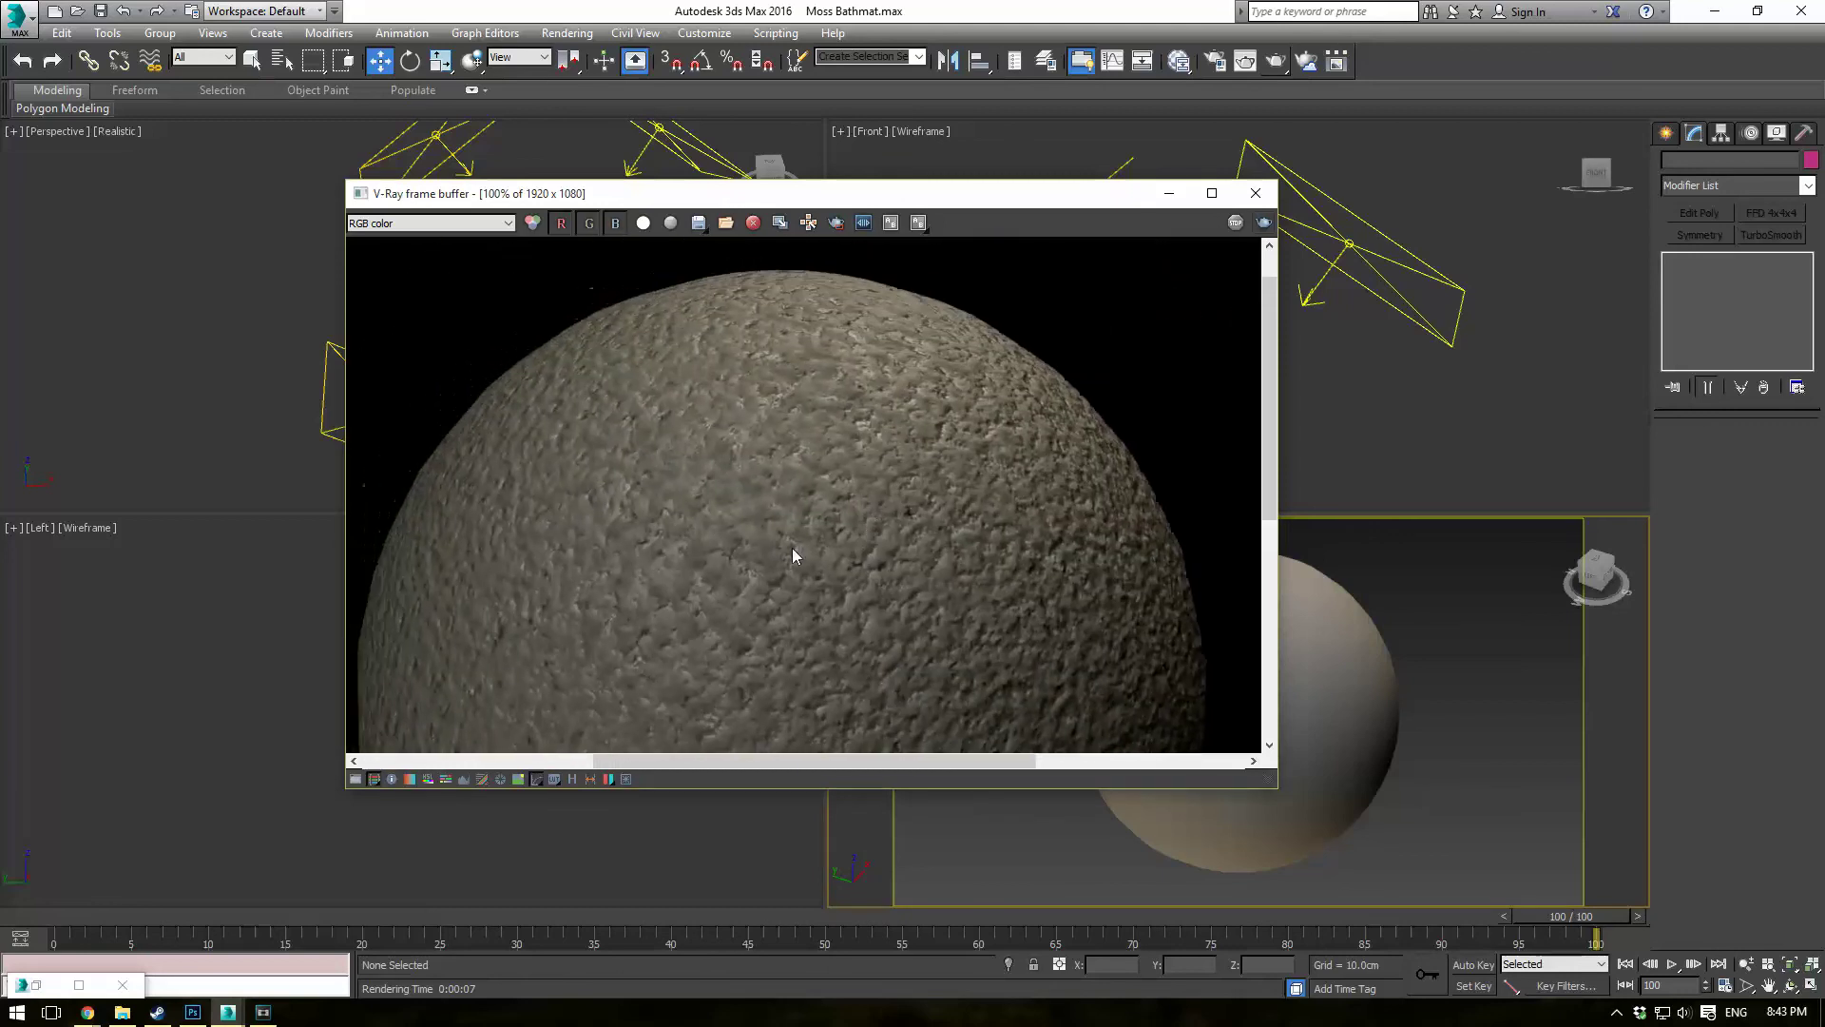
middle_drag(795, 554, 838, 255)
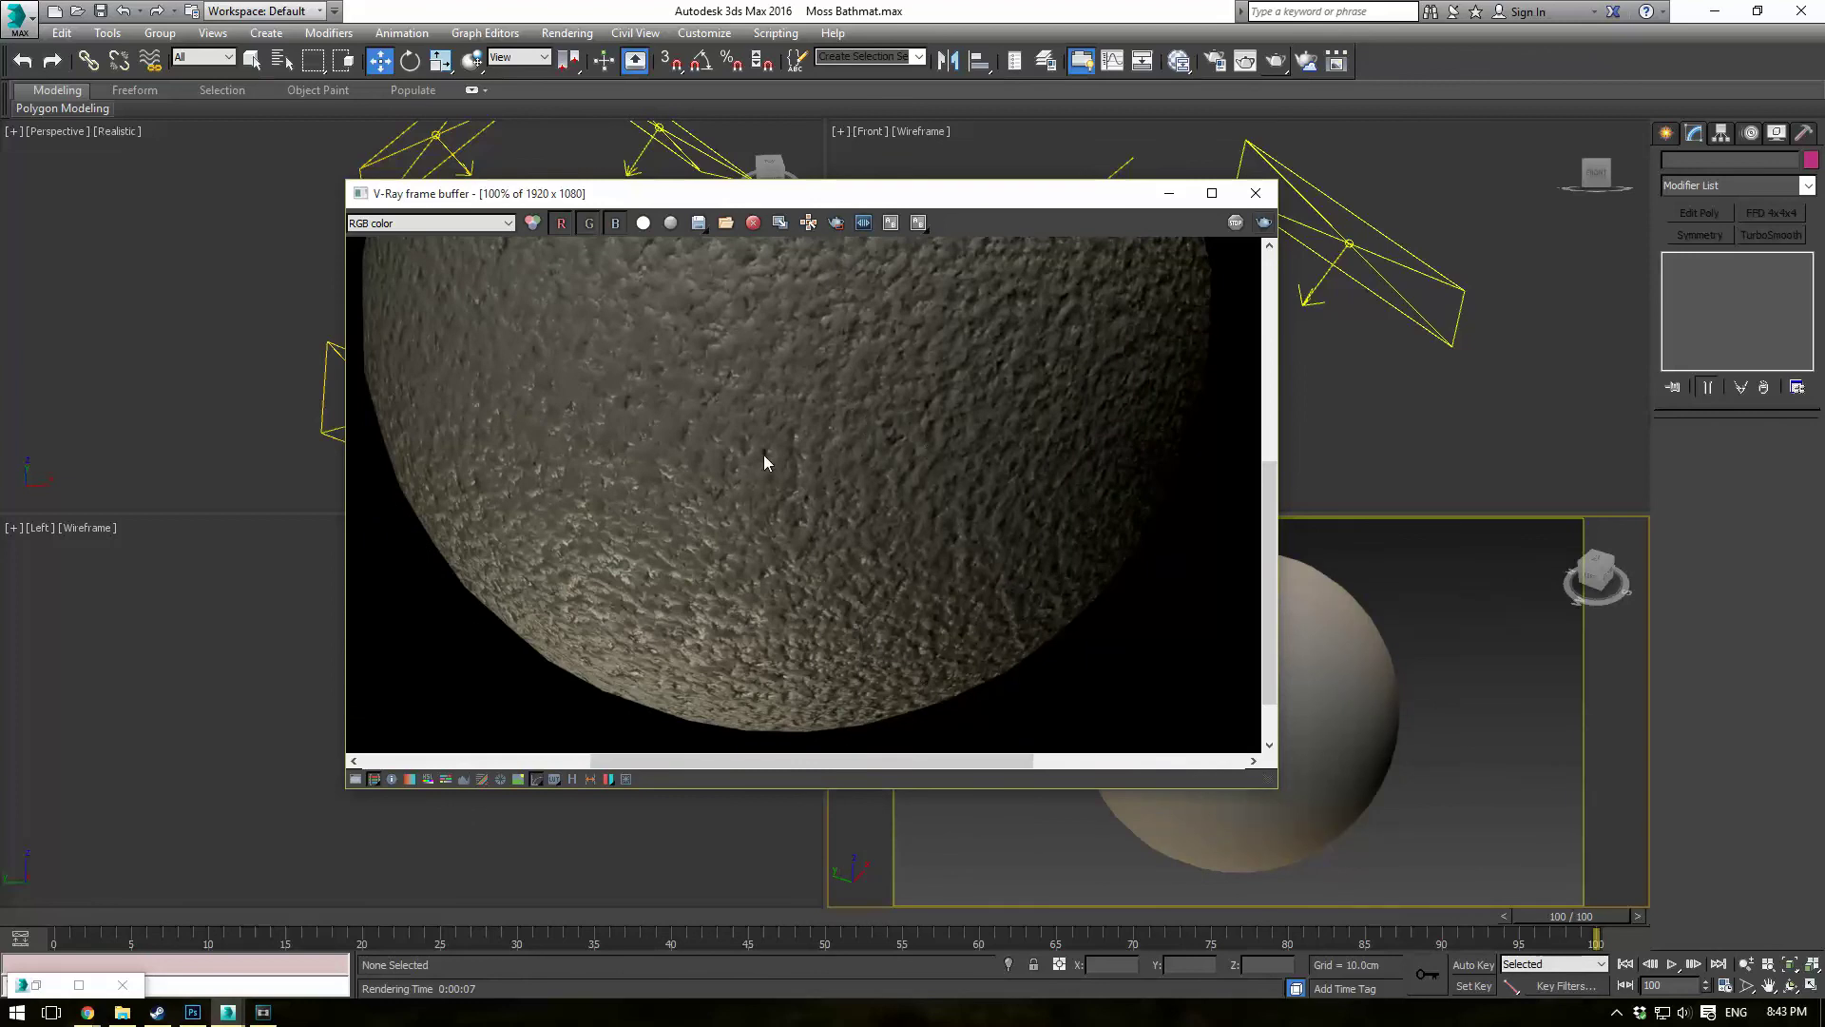
middle_drag(835, 393, 824, 502)
scroll(732, 351, down, 1)
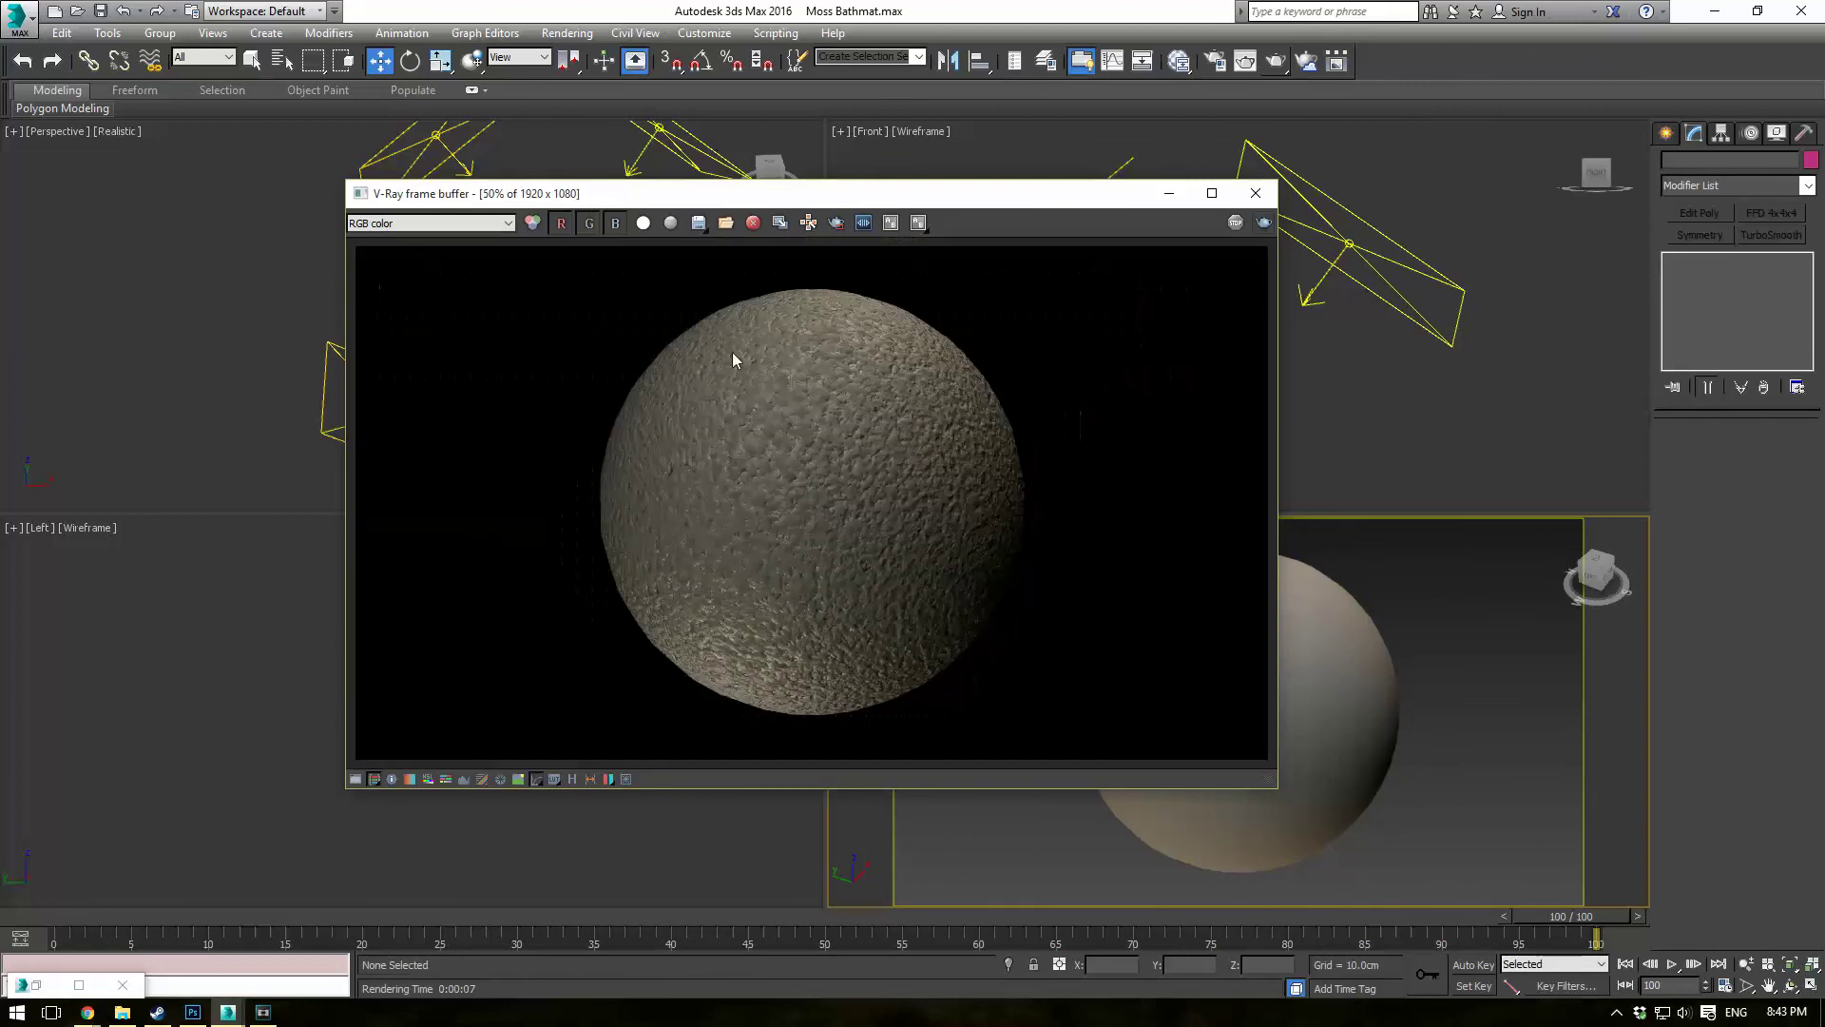